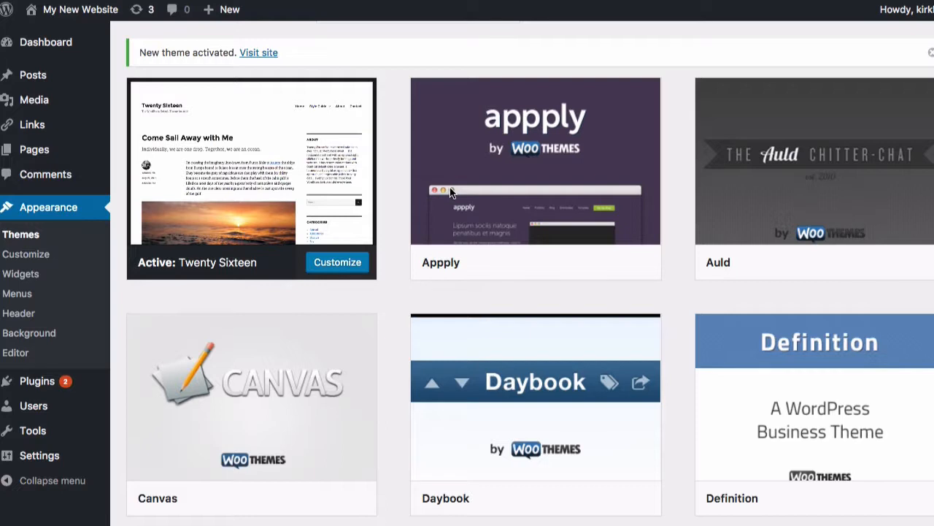
Customize the active Twenty Sixteen theme, setting the site title to "WP Apprentice" and the tagline to "A better way to learn WordPress"
{"action": "scroll", "coordinate": [423, 182], "scroll_direction": "up", "scroll_amount": 1}
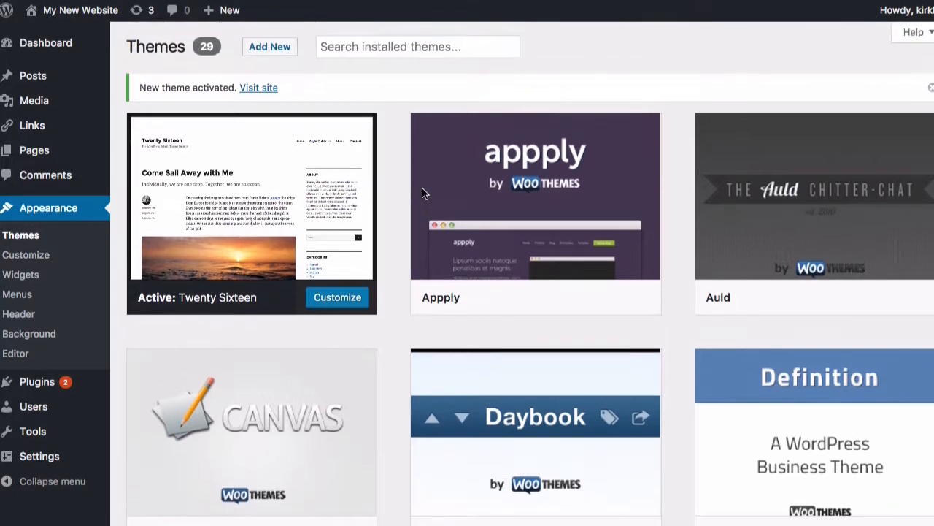
{"action": "left_click", "coordinate": [337, 300]}
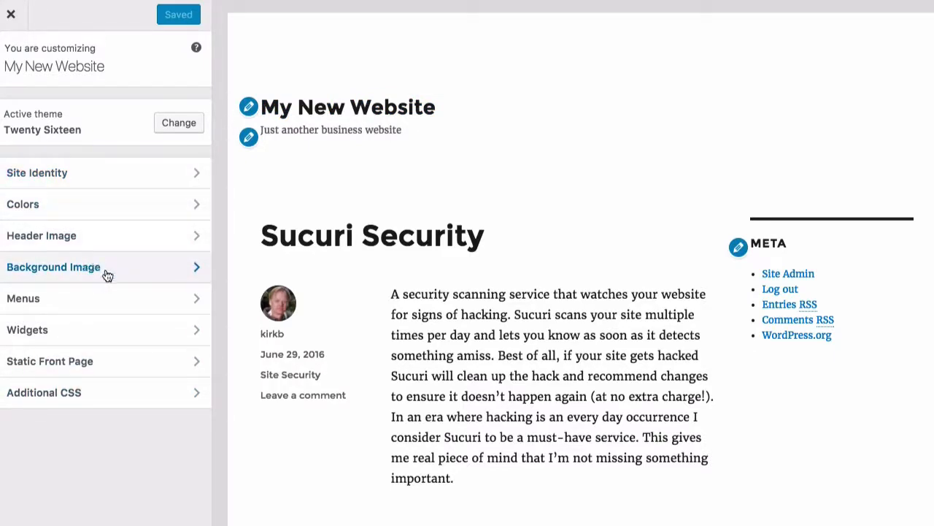
{"action": "left_click", "coordinate": [248, 109]}
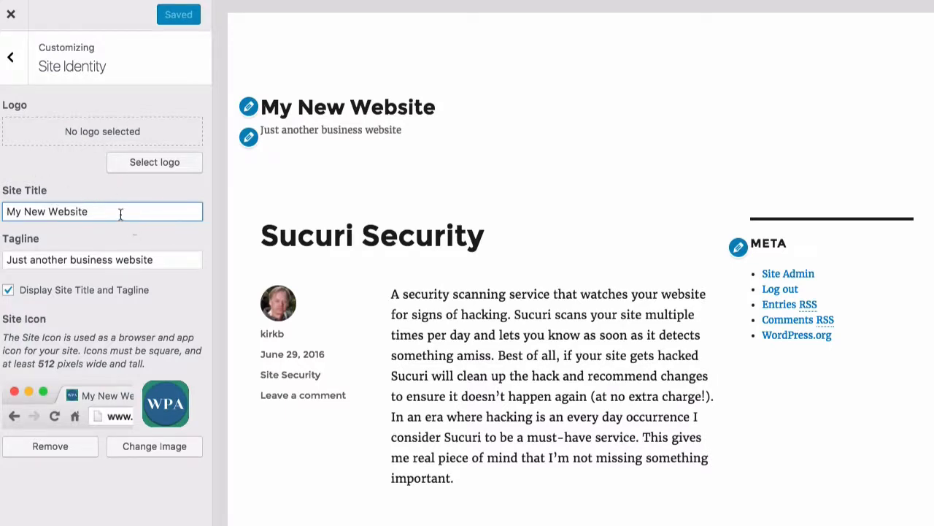
{"action": "left_click_drag", "start_coordinate": [122, 214], "coordinate": [5, 211]}
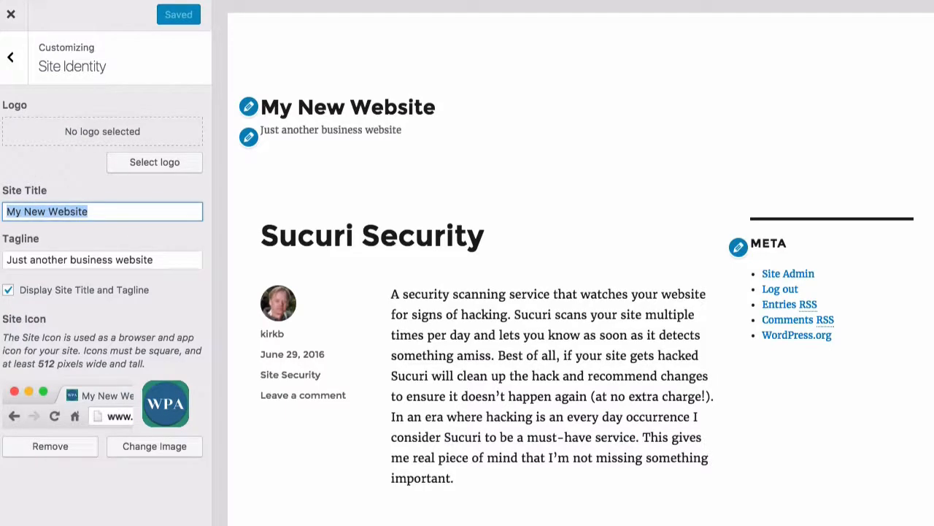
{"action": "type", "text": "W"}
{"action": "key", "text": "Down"}
{"action": "key", "text": "Return"}
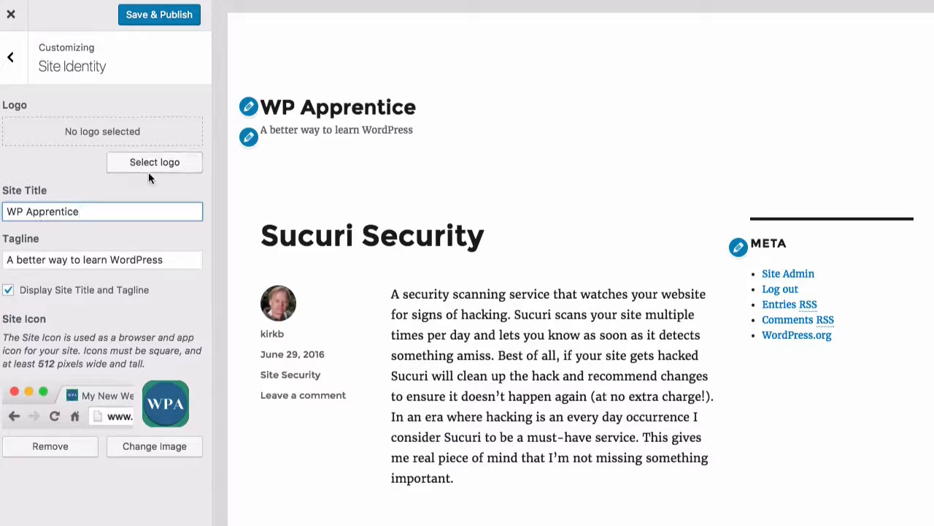
Set the site logo to the media library image cropped-cropped-Wordpress_Blue_logo-1-3.png
{"action": "left_click", "coordinate": [145, 163]}
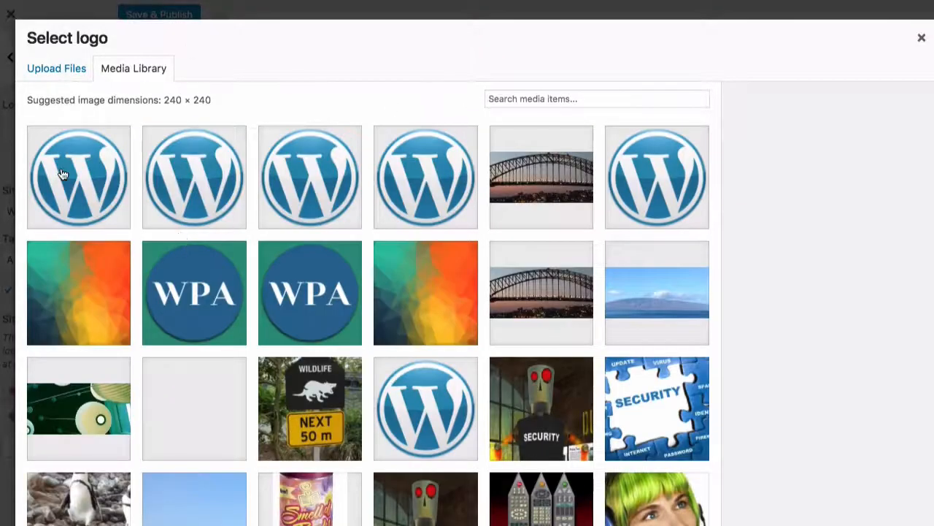
{"action": "left_click", "coordinate": [57, 73]}
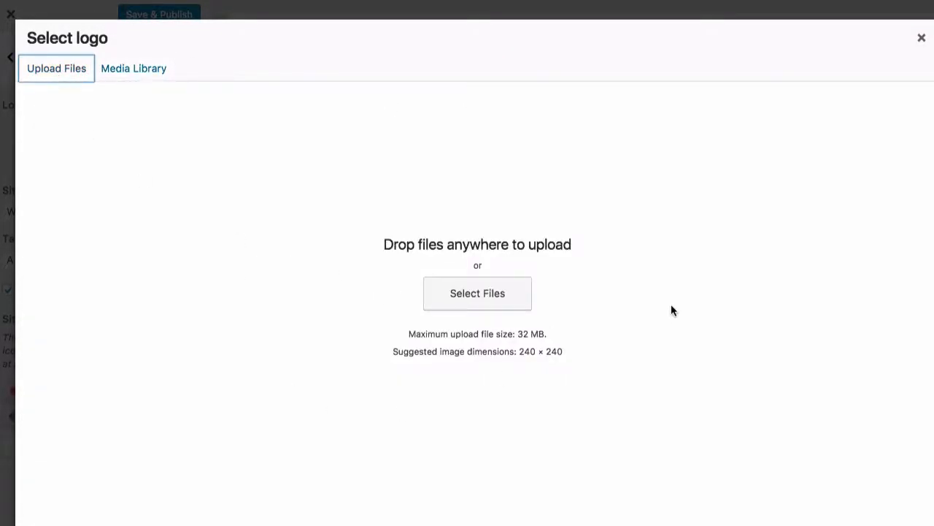
{"action": "left_click", "coordinate": [146, 68]}
{"action": "left_click", "coordinate": [76, 178]}
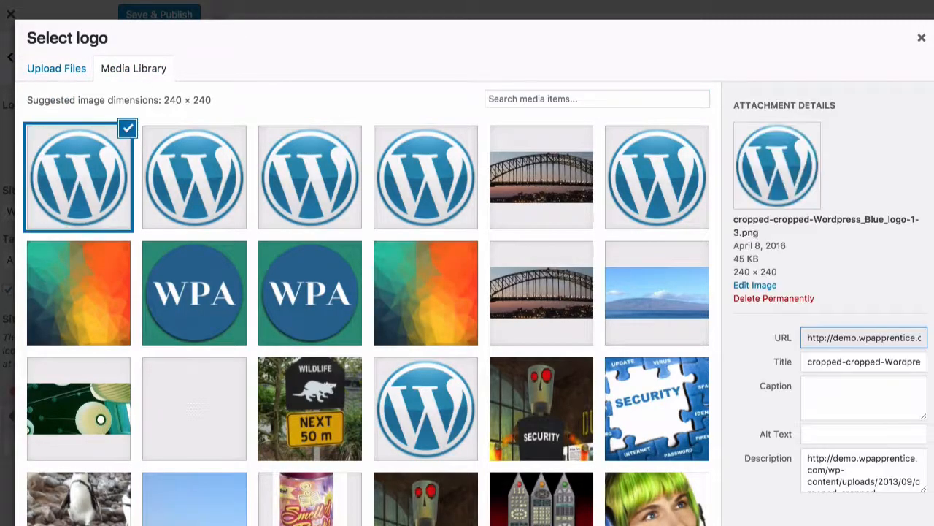
{"action": "left_click", "coordinate": [905, 523]}
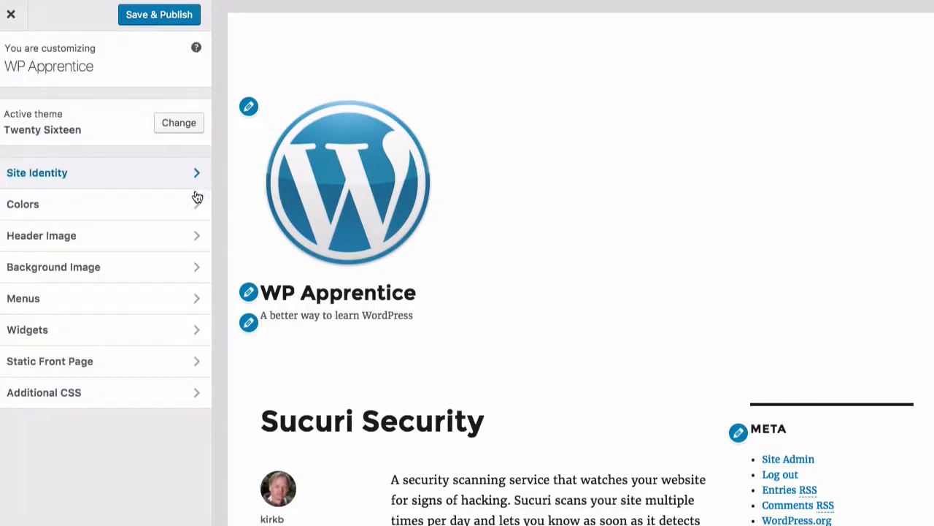
Open the theme's Colors settings with the site header in view in the preview
{"action": "scroll", "coordinate": [636, 195], "scroll_direction": "down", "scroll_amount": 5}
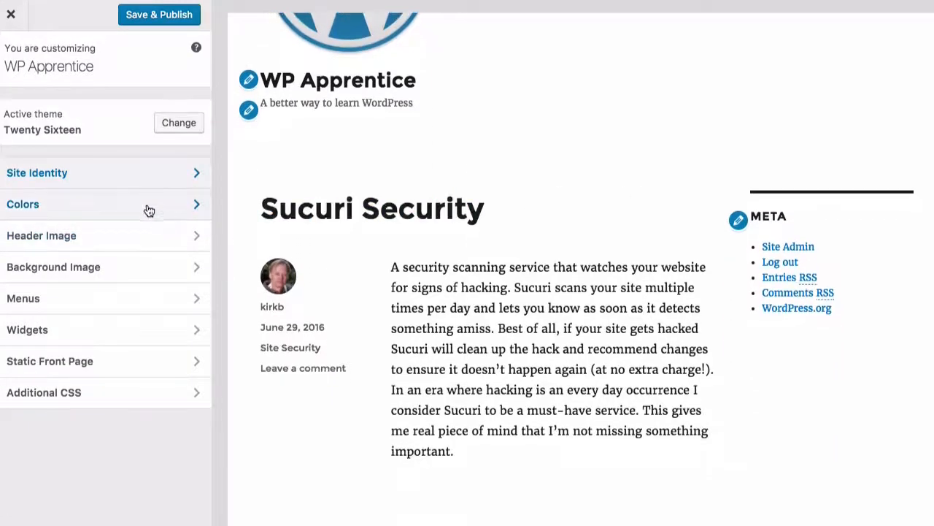
{"action": "left_click", "coordinate": [145, 206]}
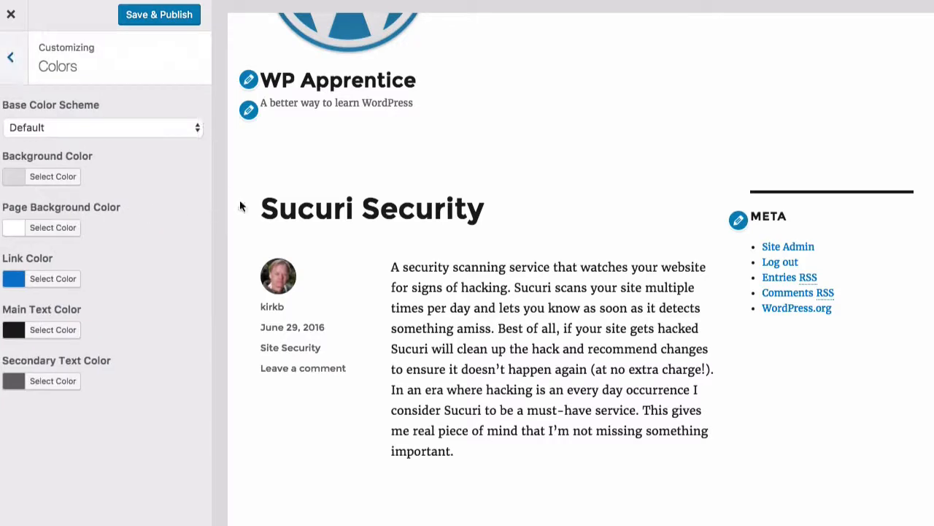
{"action": "scroll", "coordinate": [626, 127], "scroll_direction": "up", "scroll_amount": 3}
{"action": "scroll", "coordinate": [625, 131], "scroll_direction": "up", "scroll_amount": 3}
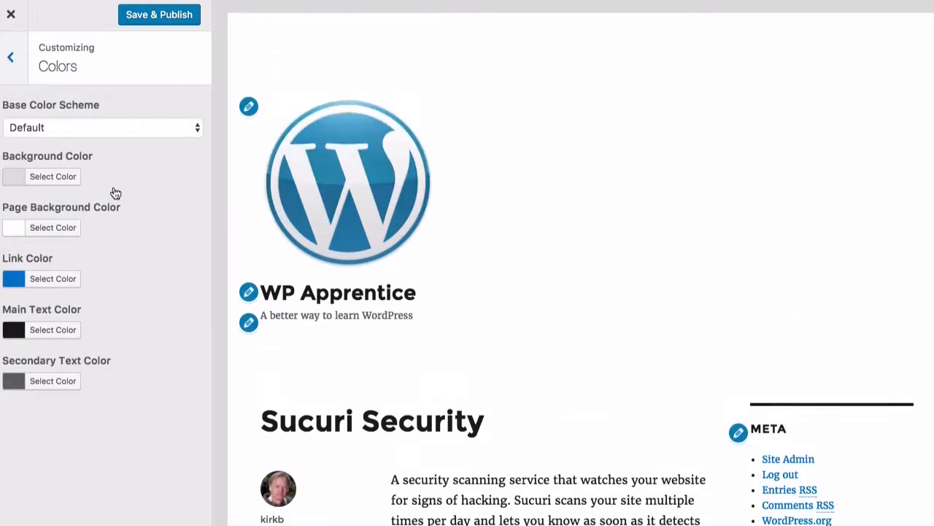
Try the Dark, Gray, Red and Yellow base color schemes in turn on the site preview
{"action": "left_click", "coordinate": [171, 129]}
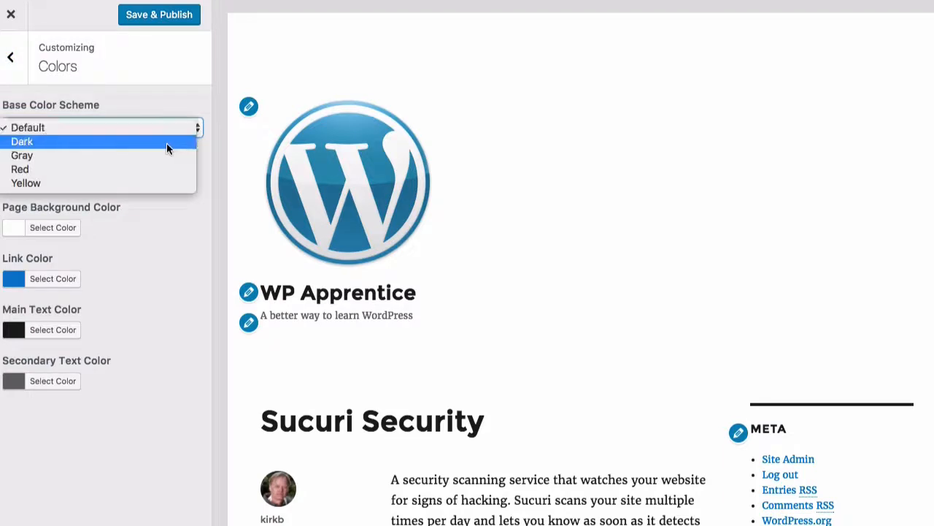
{"action": "left_click", "coordinate": [166, 143]}
{"action": "scroll", "coordinate": [596, 275], "scroll_direction": "down", "scroll_amount": 3}
{"action": "scroll", "coordinate": [596, 276], "scroll_direction": "up", "scroll_amount": 3}
{"action": "left_click", "coordinate": [82, 127]}
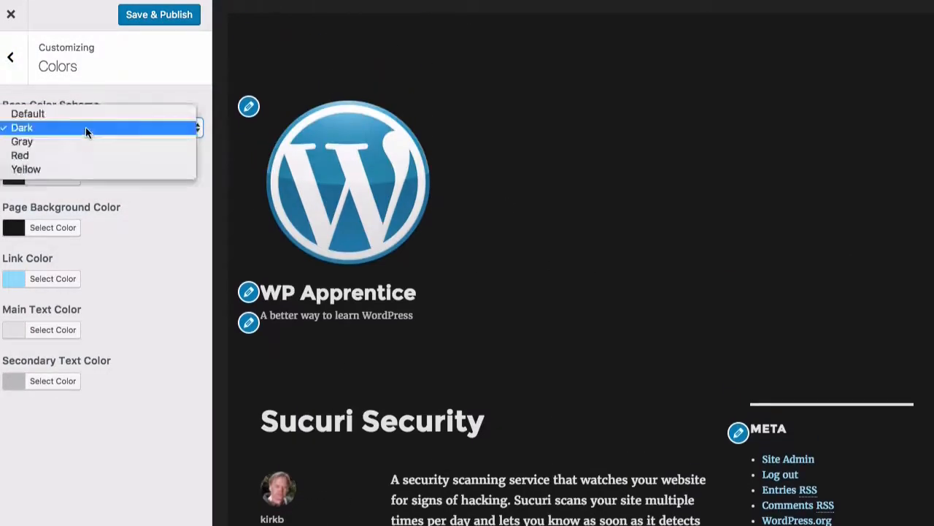
{"action": "left_click", "coordinate": [86, 144]}
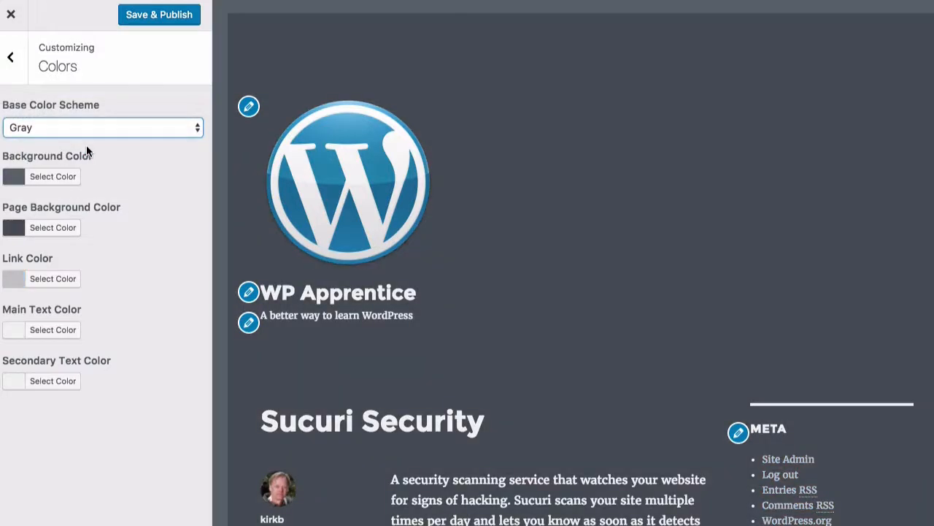
{"action": "left_click", "coordinate": [138, 127]}
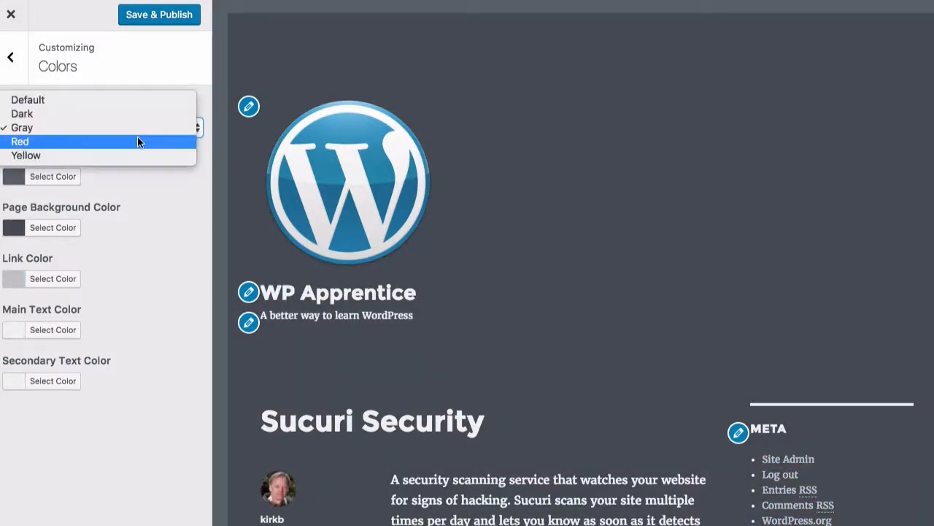
{"action": "left_click", "coordinate": [137, 140]}
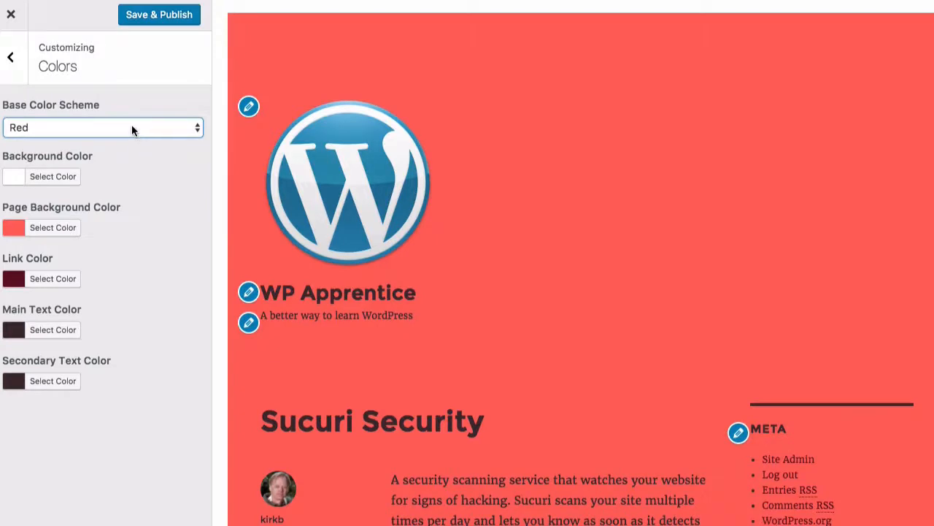
{"action": "left_click", "coordinate": [131, 127]}
{"action": "left_click", "coordinate": [132, 139]}
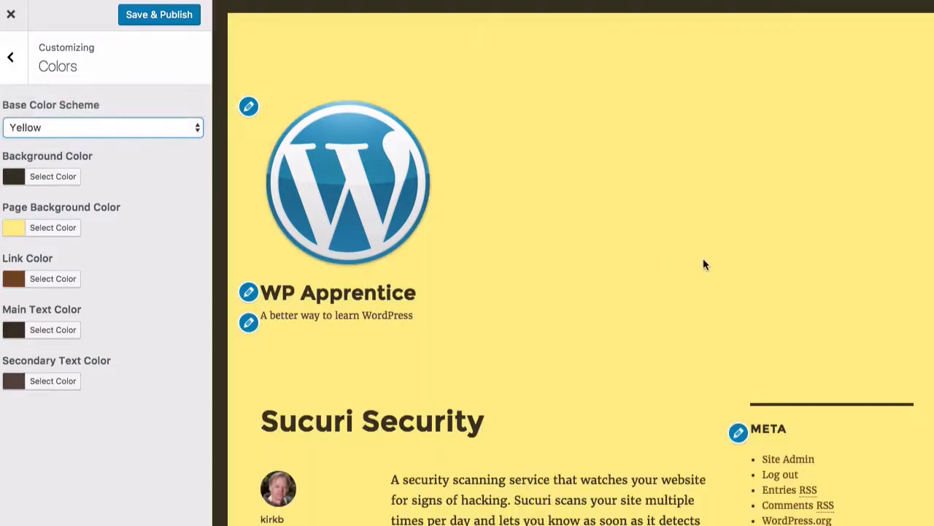
Set the base color scheme to Gray and check it in the site preview
{"action": "left_click", "coordinate": [107, 123]}
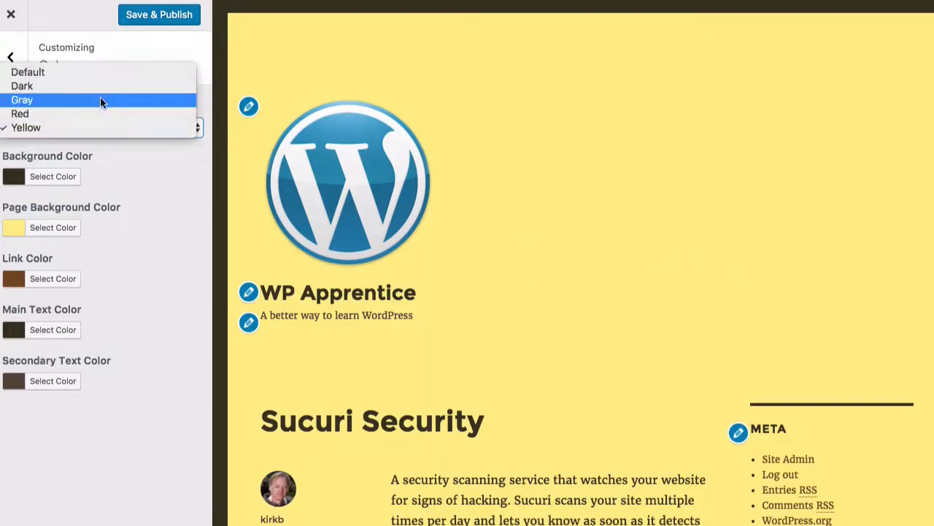
{"action": "left_click", "coordinate": [100, 100]}
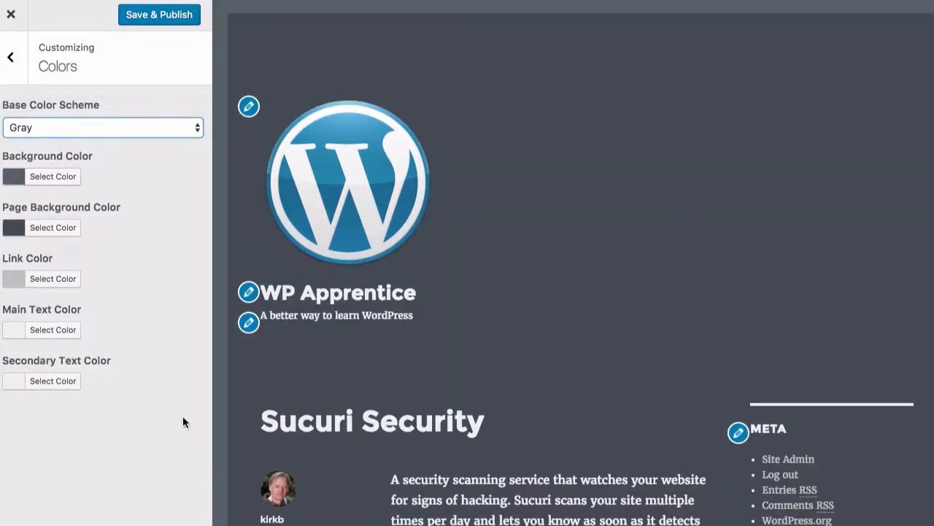
{"action": "scroll", "coordinate": [647, 259], "scroll_direction": "down", "scroll_amount": 2}
{"action": "scroll", "coordinate": [574, 252], "scroll_direction": "up", "scroll_amount": 2}
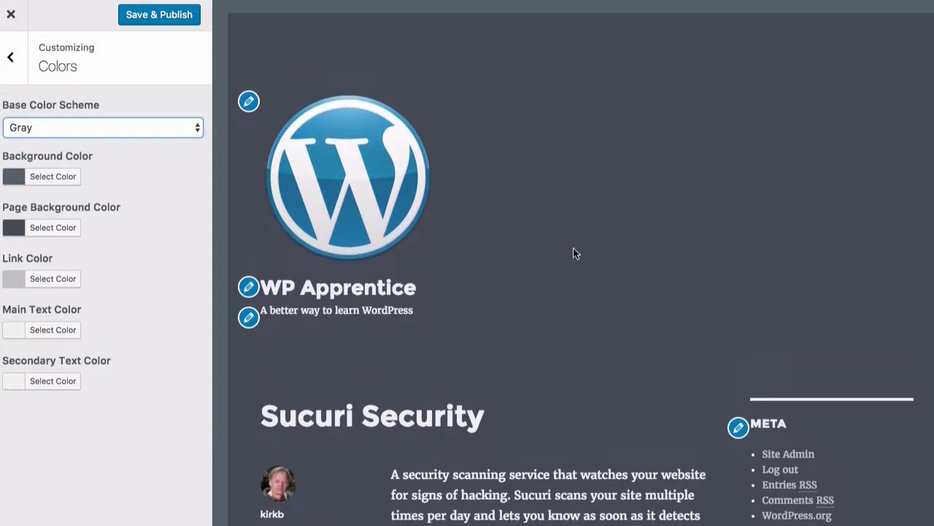
Set the site's background color to a light green, about #a7bc9e
{"action": "left_click", "coordinate": [49, 180]}
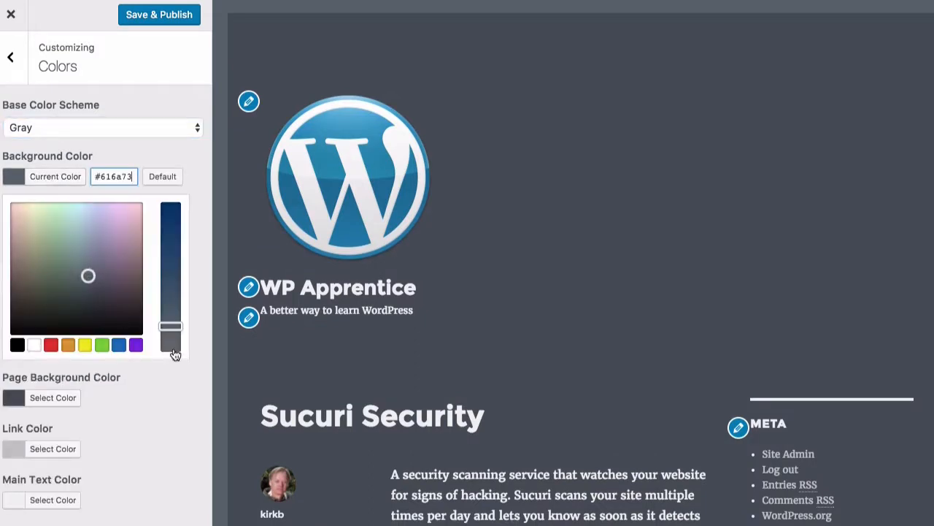
{"action": "mouse_move", "coordinate": [87, 273]}
{"action": "left_mouse_down"}
{"action": "mouse_move", "coordinate": [58, 271]}
{"action": "mouse_move", "coordinate": [48, 223]}
{"action": "mouse_move", "coordinate": [48, 246]}
{"action": "mouse_move", "coordinate": [45, 237]}
{"action": "left_mouse_up"}
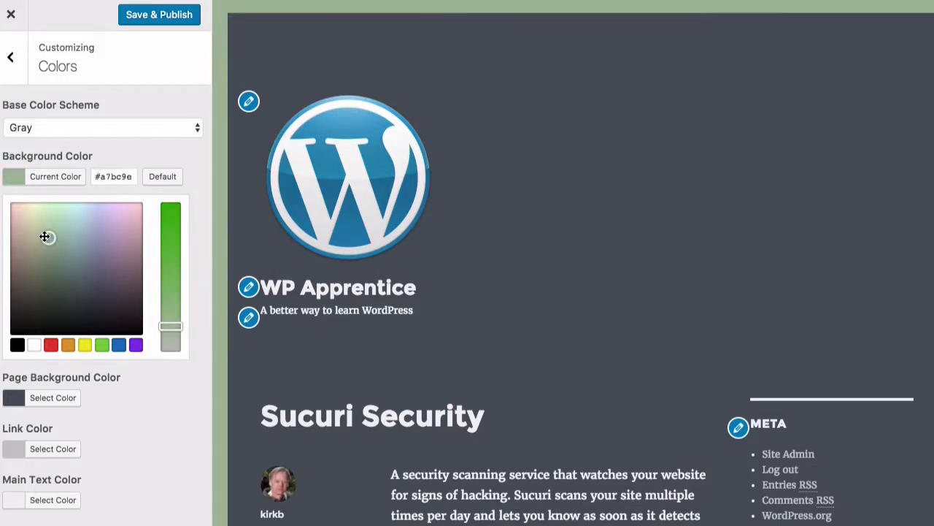
{"action": "left_click", "coordinate": [170, 393]}
Set the page background color to a muted teal, about #6b8984
{"action": "left_click", "coordinate": [52, 227]}
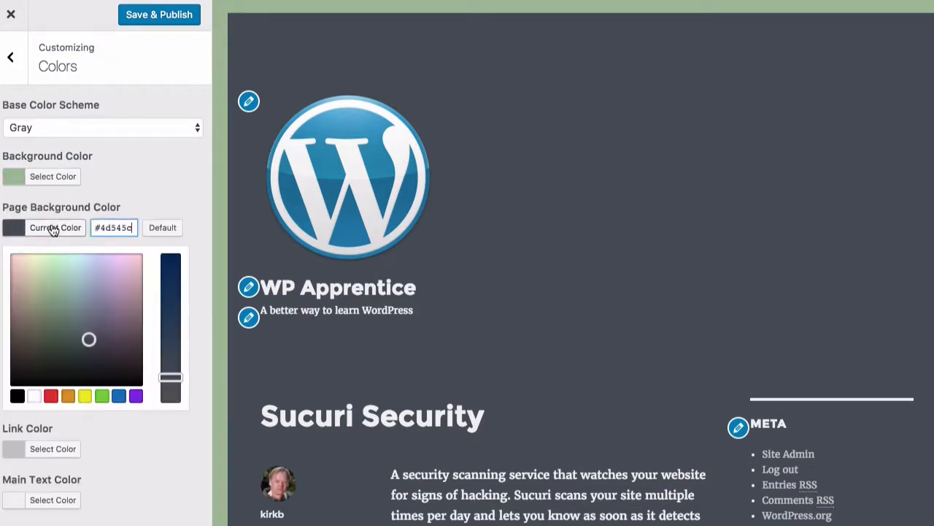
{"action": "mouse_move", "coordinate": [92, 343]}
{"action": "left_mouse_down"}
{"action": "mouse_move", "coordinate": [51, 338]}
{"action": "mouse_move", "coordinate": [49, 325]}
{"action": "mouse_move", "coordinate": [74, 317]}
{"action": "left_mouse_up"}
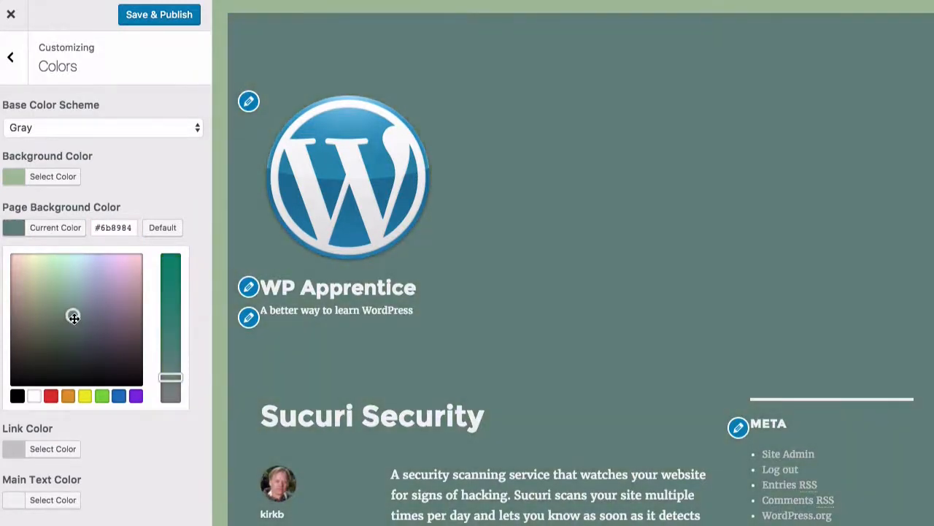
{"action": "left_click", "coordinate": [156, 460]}
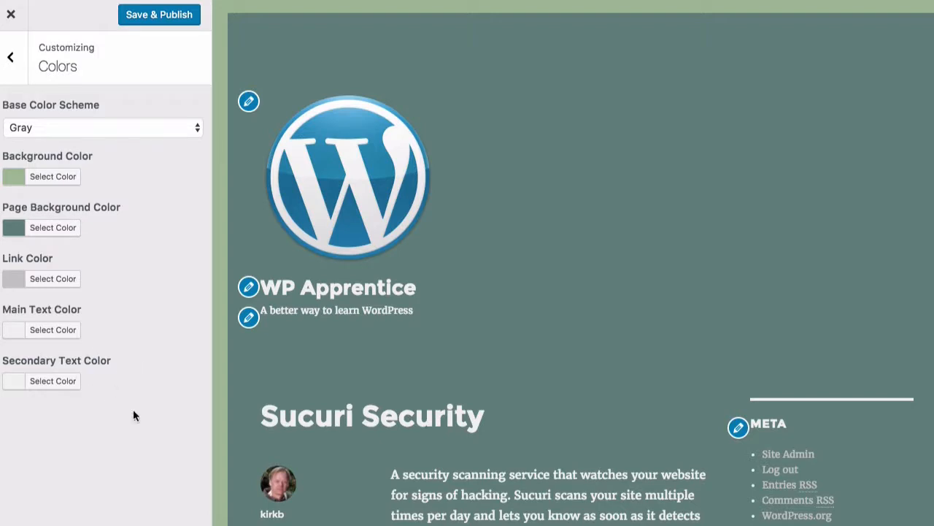
Review the new colors in the preview, then switch from the color settings to the Header Image settings
{"action": "scroll", "coordinate": [515, 313], "scroll_direction": "down", "scroll_amount": 1}
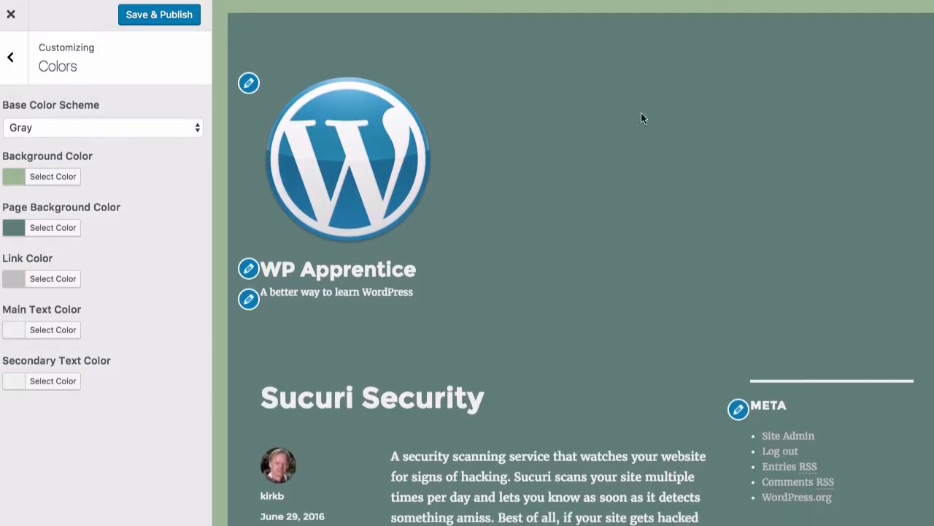
{"action": "scroll", "coordinate": [591, 175], "scroll_direction": "up", "scroll_amount": 1}
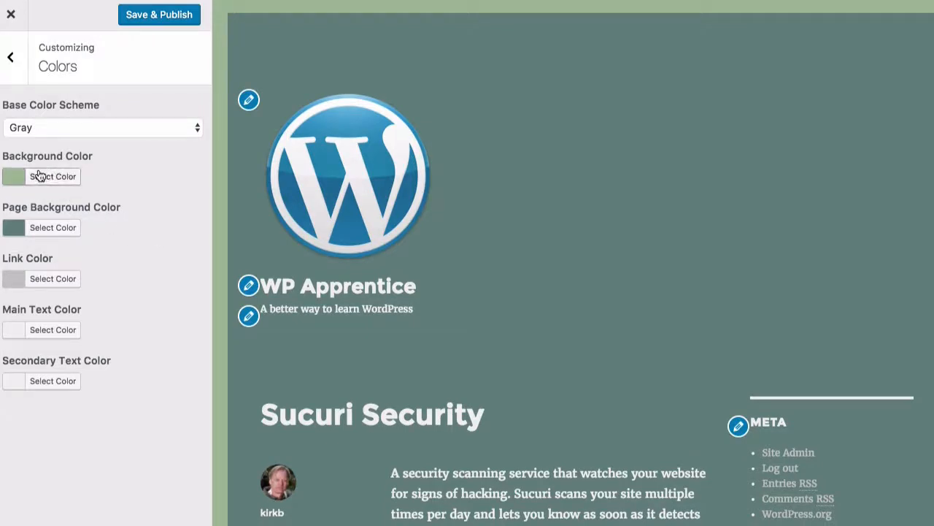
{"action": "scroll", "coordinate": [646, 301], "scroll_direction": "down", "scroll_amount": 2}
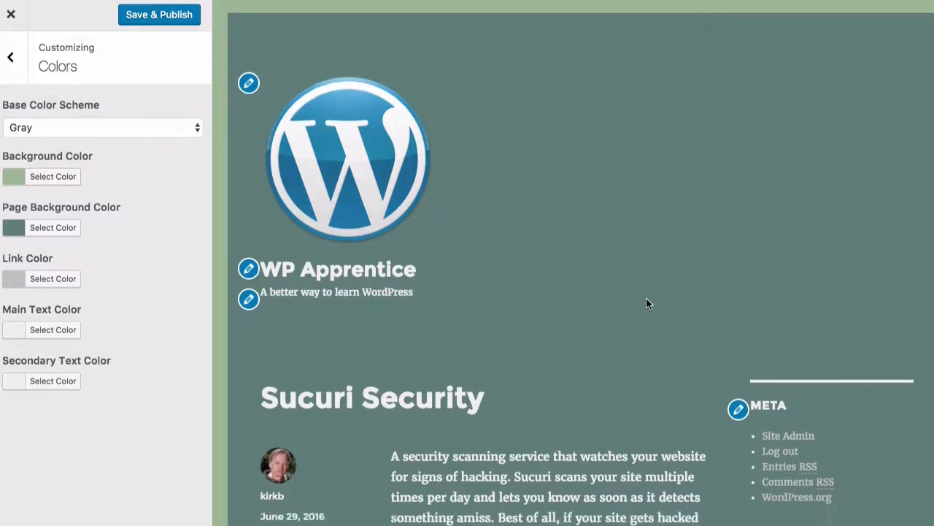
{"action": "scroll", "coordinate": [646, 300], "scroll_direction": "up", "scroll_amount": 2}
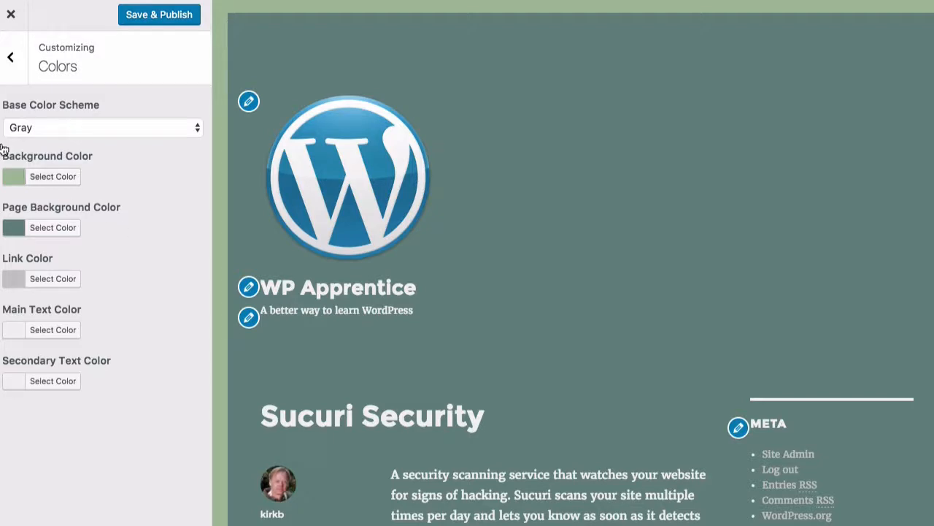
{"action": "left_click", "coordinate": [10, 59]}
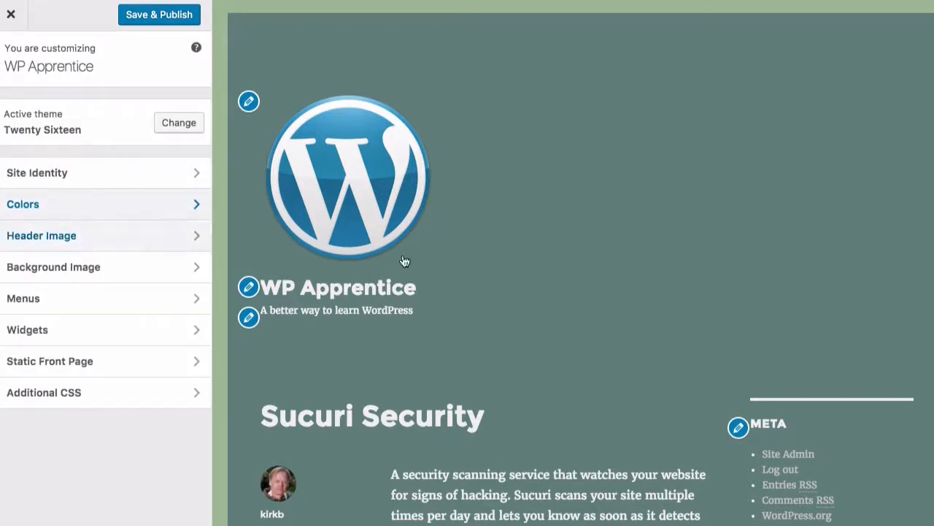
{"action": "left_click", "coordinate": [83, 243]}
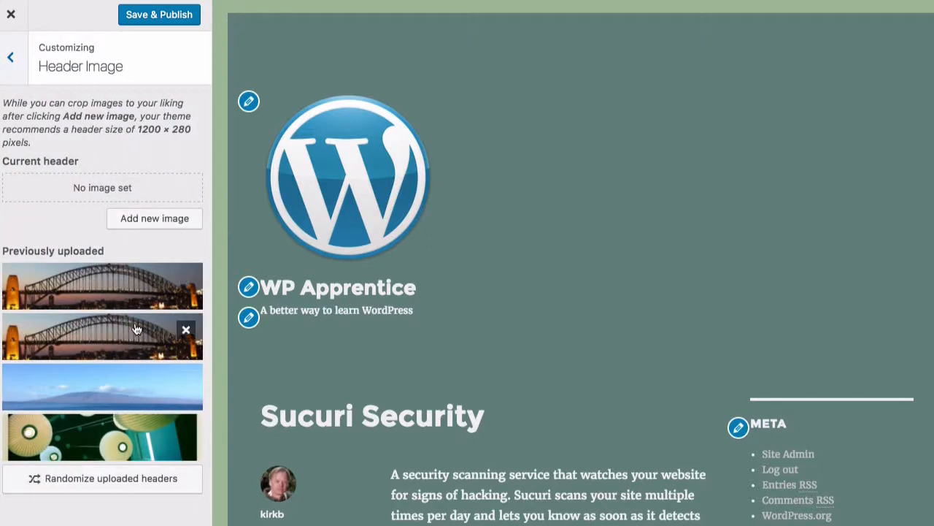
{"action": "left_click", "coordinate": [149, 221]}
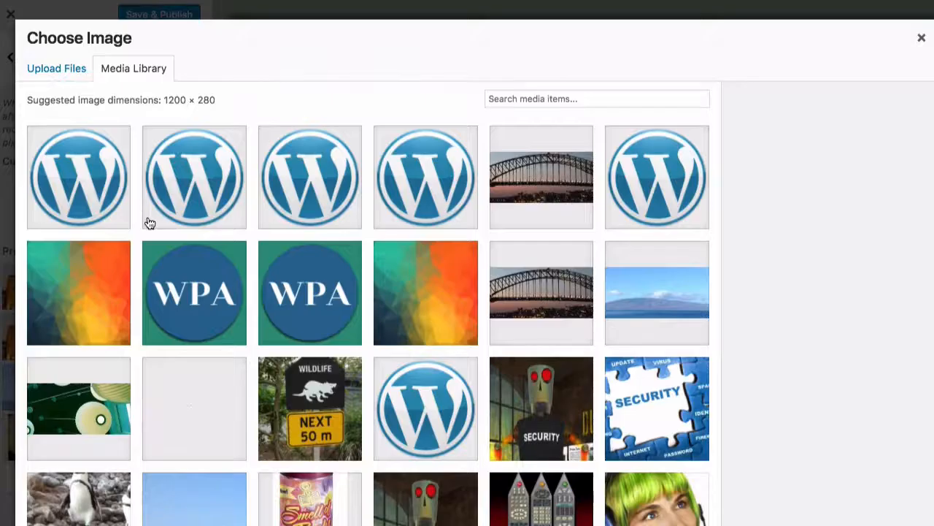
{"action": "left_click", "coordinate": [48, 70]}
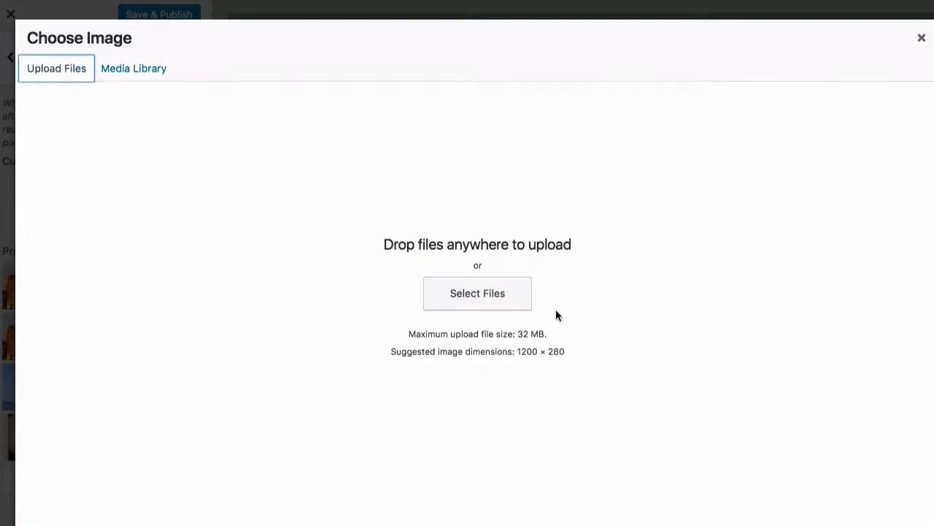
{"action": "left_click", "coordinate": [921, 37]}
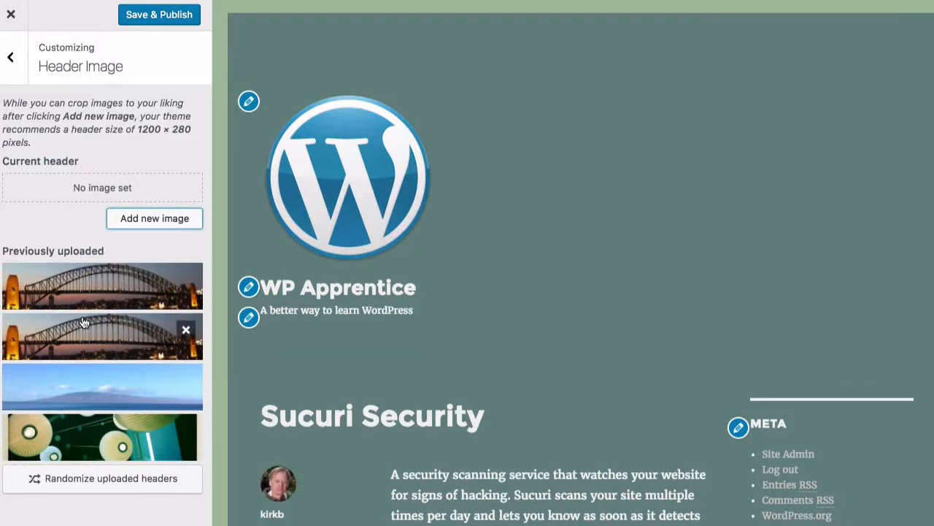
Use the second previously uploaded image of the bridge at night as the site header and check it in the preview
{"action": "left_click", "coordinate": [84, 339]}
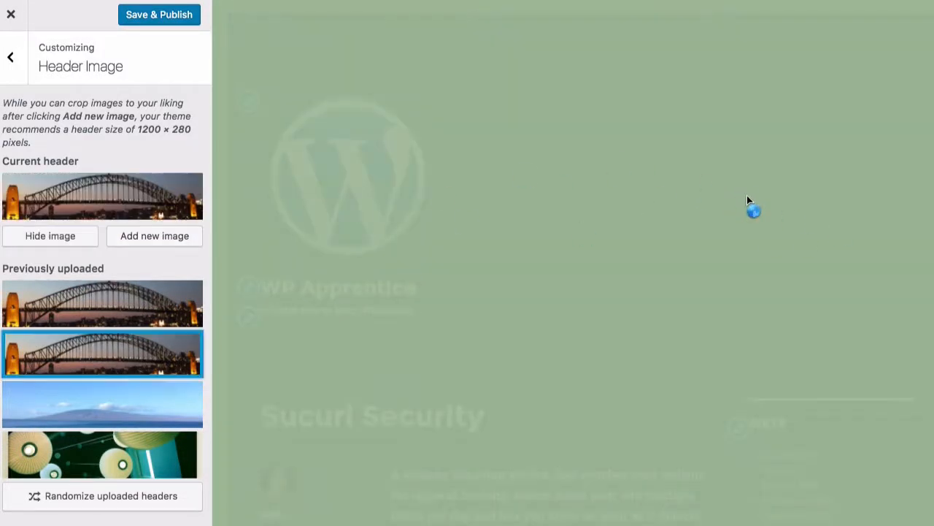
{"action": "scroll", "coordinate": [706, 260], "scroll_direction": "down", "scroll_amount": 3}
{"action": "scroll", "coordinate": [608, 383], "scroll_direction": "down", "scroll_amount": 1}
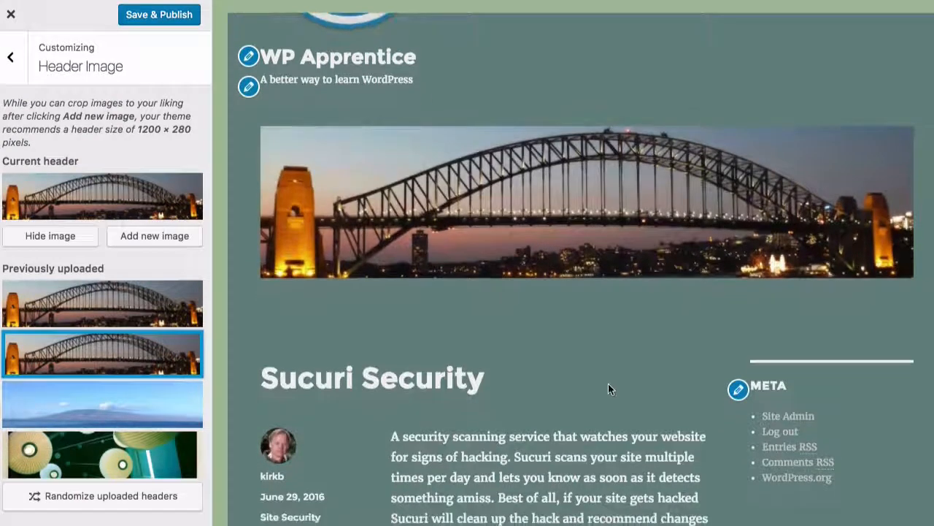
Switch to the Background Image settings and set the multicolored polygon image from the media library as the site background
{"action": "left_click", "coordinate": [12, 59]}
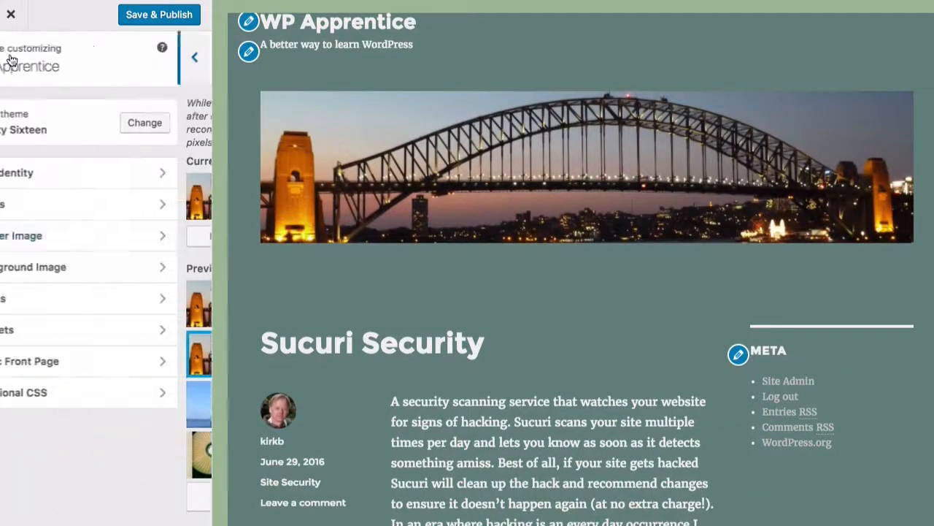
{"action": "left_click", "coordinate": [79, 266]}
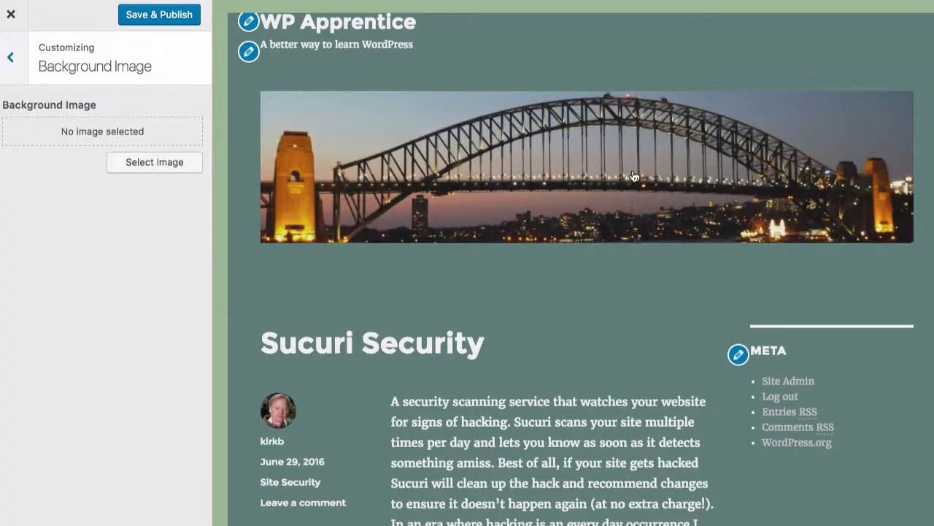
{"action": "scroll", "coordinate": [598, 189], "scroll_direction": "up", "scroll_amount": 3}
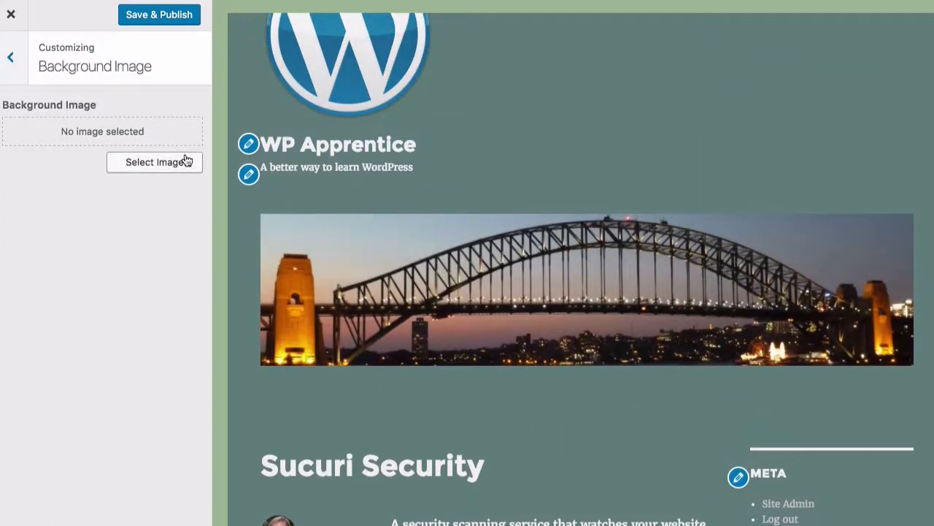
{"action": "left_click", "coordinate": [185, 159]}
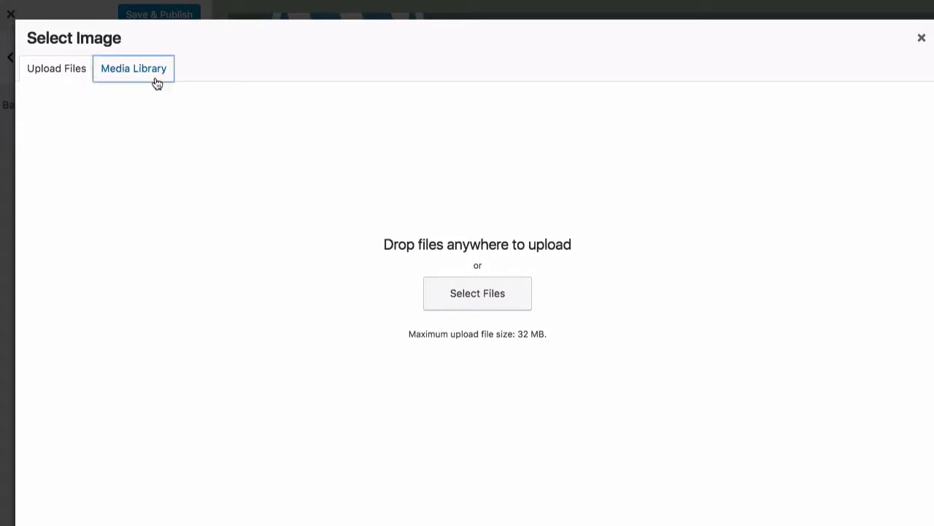
{"action": "left_click", "coordinate": [155, 79]}
{"action": "left_click", "coordinate": [416, 294]}
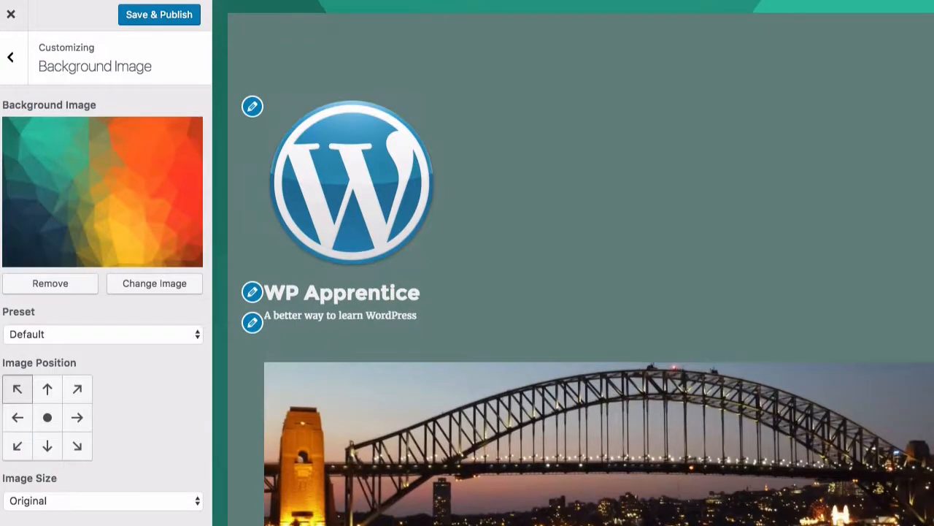
Review how the new background image looks around the page content along the length of the site preview
{"action": "scroll", "coordinate": [779, 272], "scroll_direction": "down", "scroll_amount": 12}
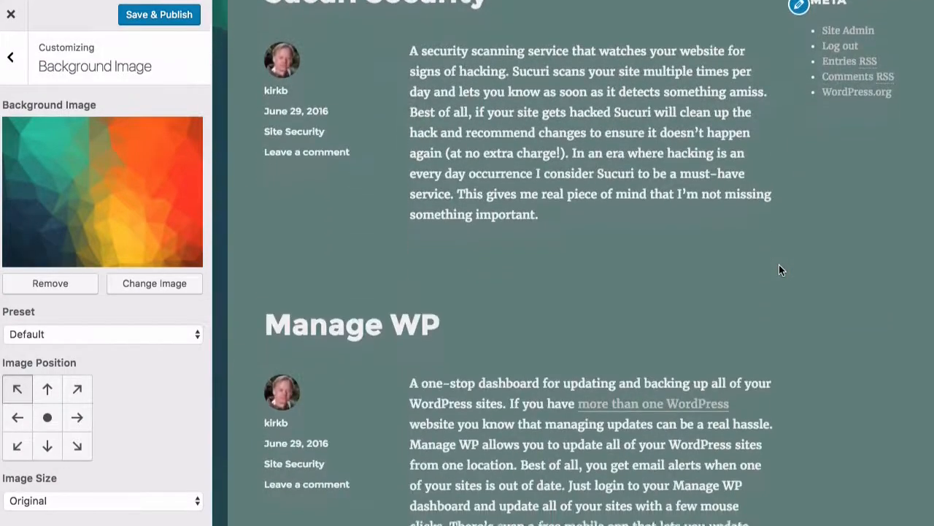
{"action": "scroll", "coordinate": [779, 269], "scroll_direction": "down", "scroll_amount": 14}
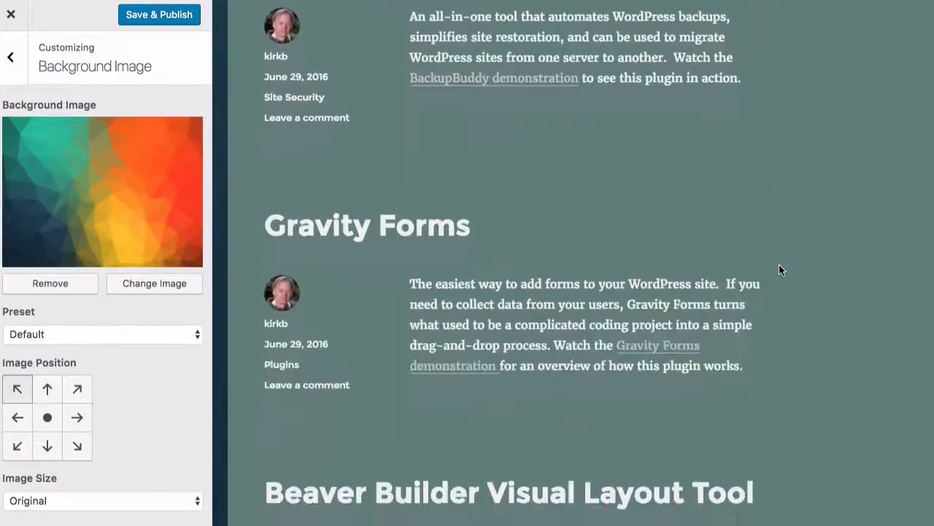
{"action": "scroll", "coordinate": [779, 269], "scroll_direction": "down", "scroll_amount": 4}
{"action": "scroll", "coordinate": [779, 270], "scroll_direction": "up", "scroll_amount": 14}
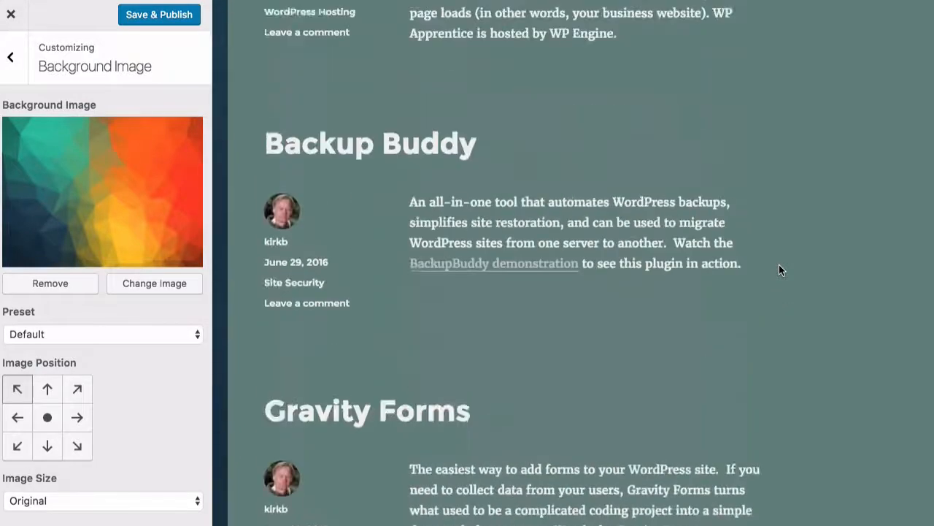
{"action": "scroll", "coordinate": [779, 270], "scroll_direction": "up", "scroll_amount": 8}
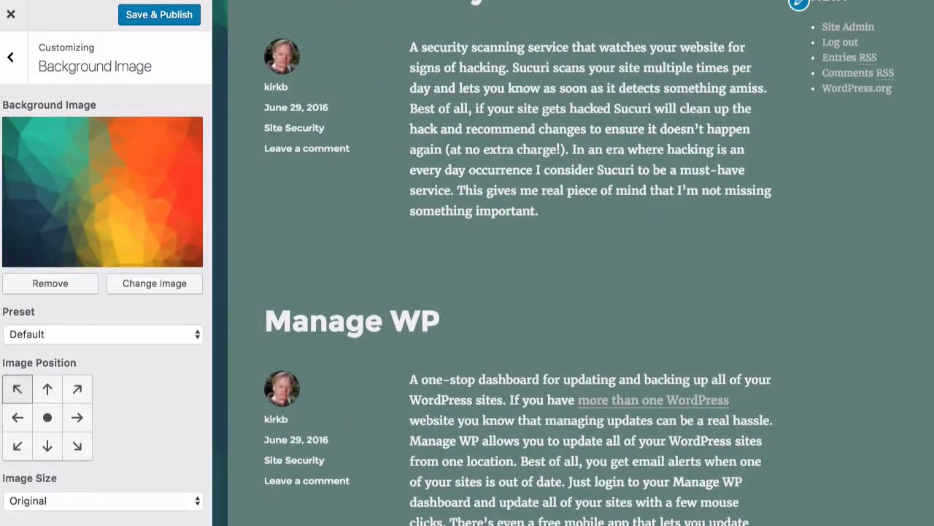
{"action": "scroll", "coordinate": [862, 99], "scroll_direction": "up", "scroll_amount": 5}
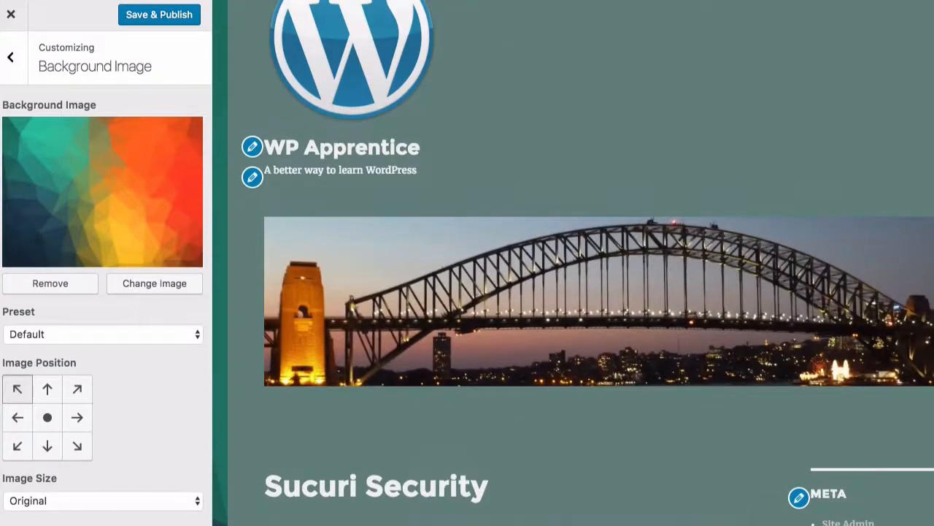
{"action": "scroll", "coordinate": [563, 188], "scroll_direction": "up", "scroll_amount": 4}
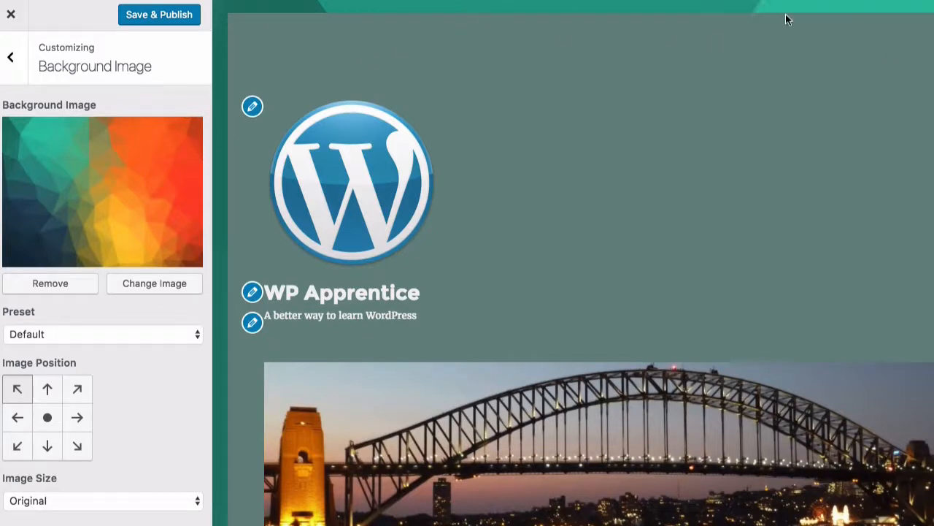
Switch from the background settings to the Menus settings and check the preview's header area for a navigation menu
{"action": "left_click", "coordinate": [7, 76]}
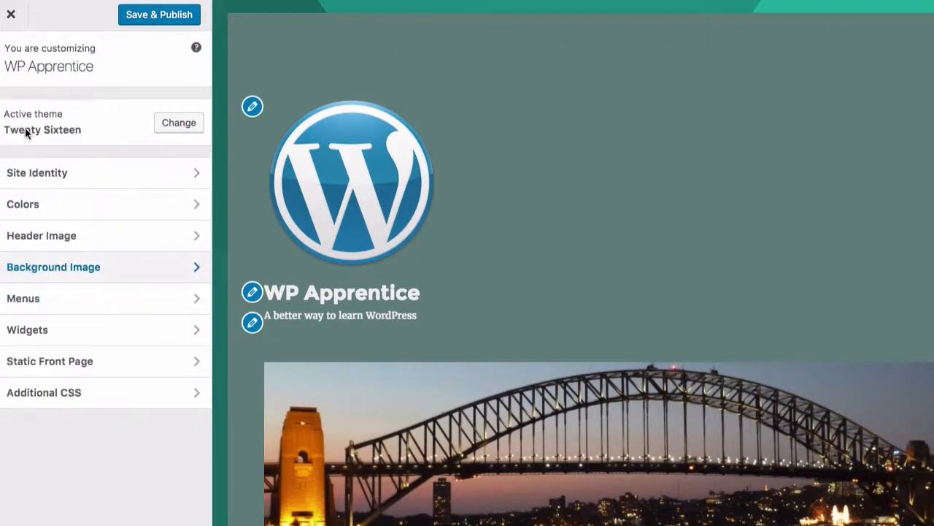
{"action": "left_click", "coordinate": [135, 307]}
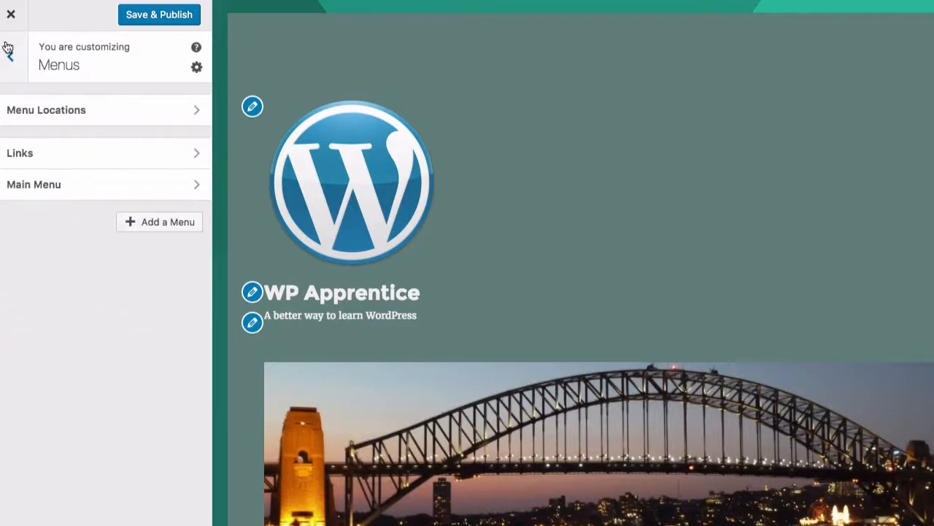
{"action": "scroll", "coordinate": [695, 172], "scroll_direction": "down", "scroll_amount": 3}
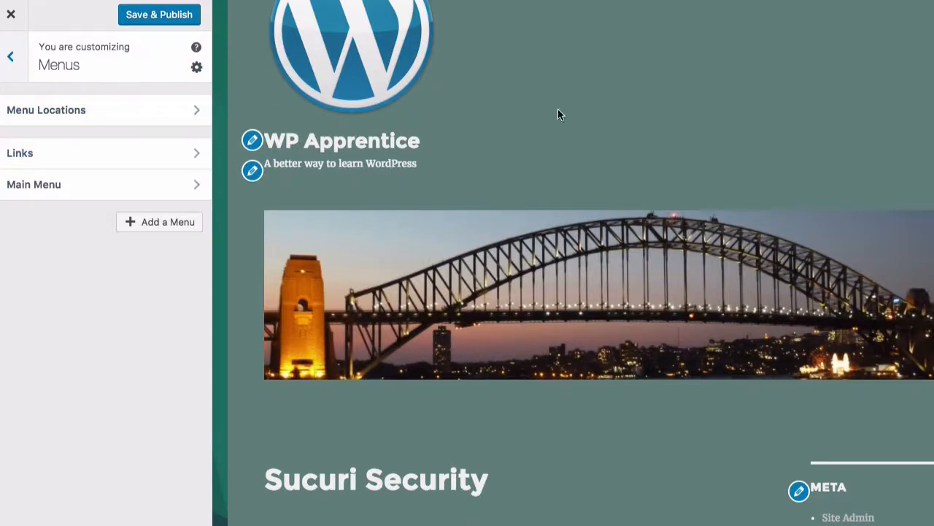
{"action": "scroll", "coordinate": [612, 161], "scroll_direction": "up", "scroll_amount": 3}
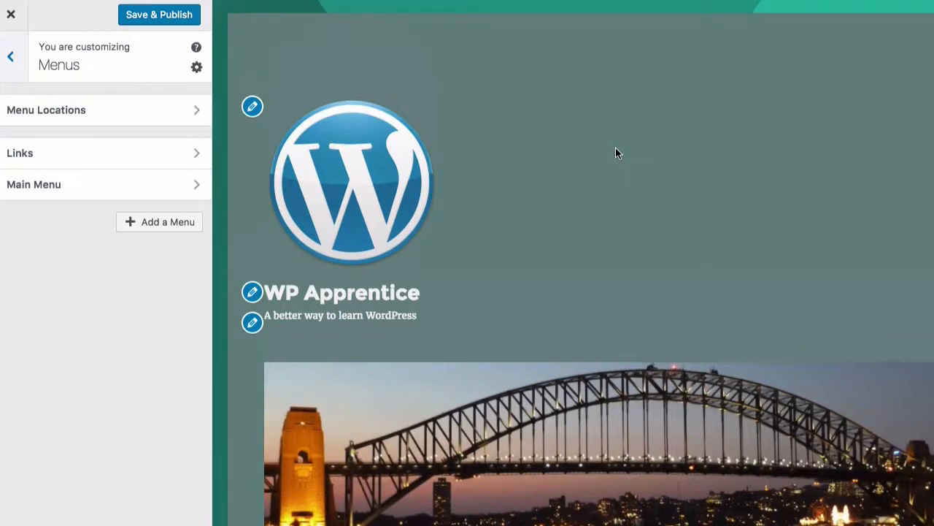
{"action": "left_click", "coordinate": [17, 63]}
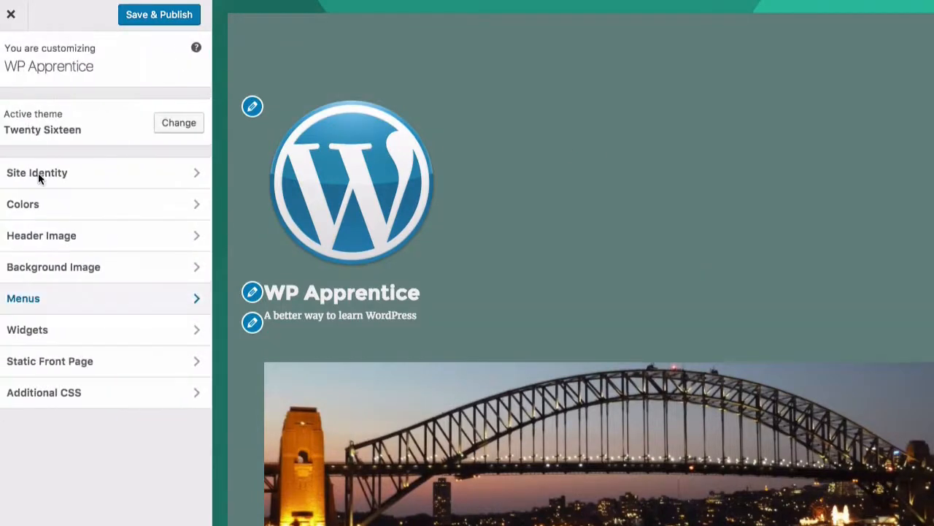
{"action": "left_click", "coordinate": [106, 298]}
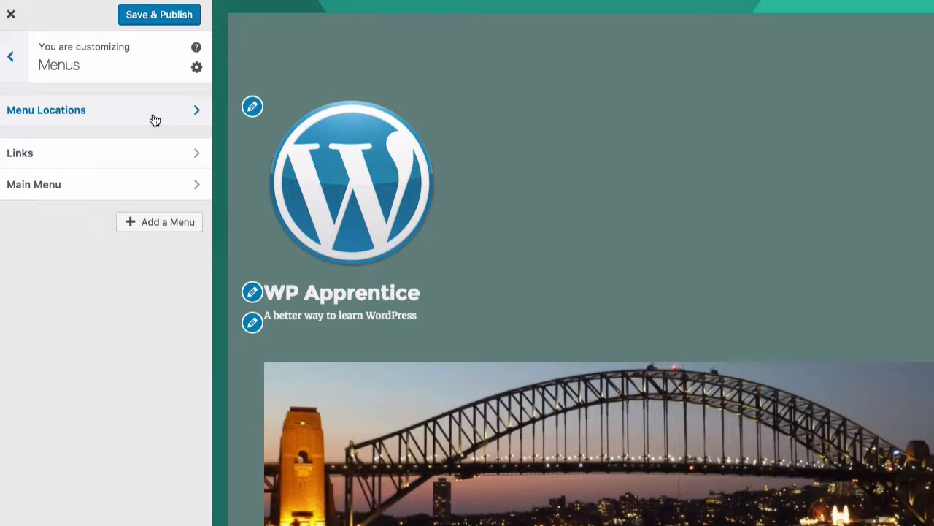
Examine the items contained in the Links menu and the Main Menu, returning to the menu overview
{"action": "left_click", "coordinate": [65, 165]}
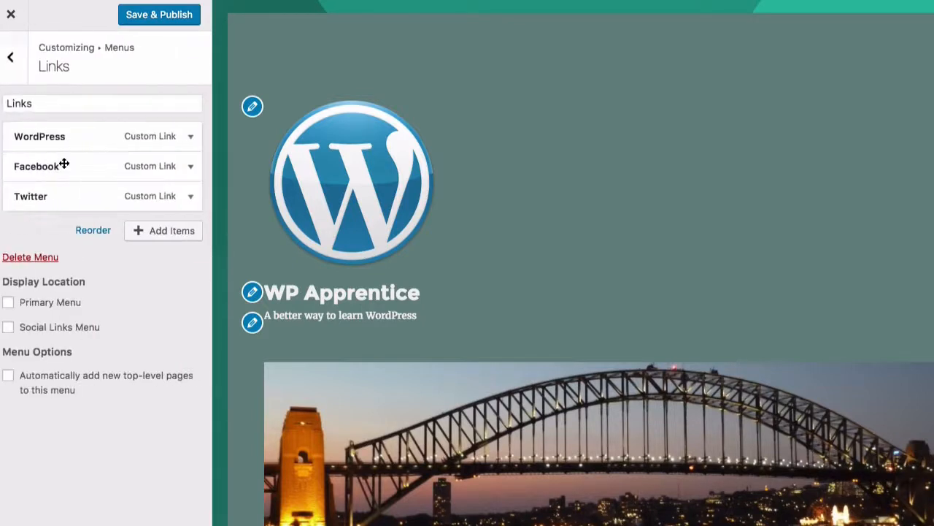
{"action": "left_click", "coordinate": [10, 56]}
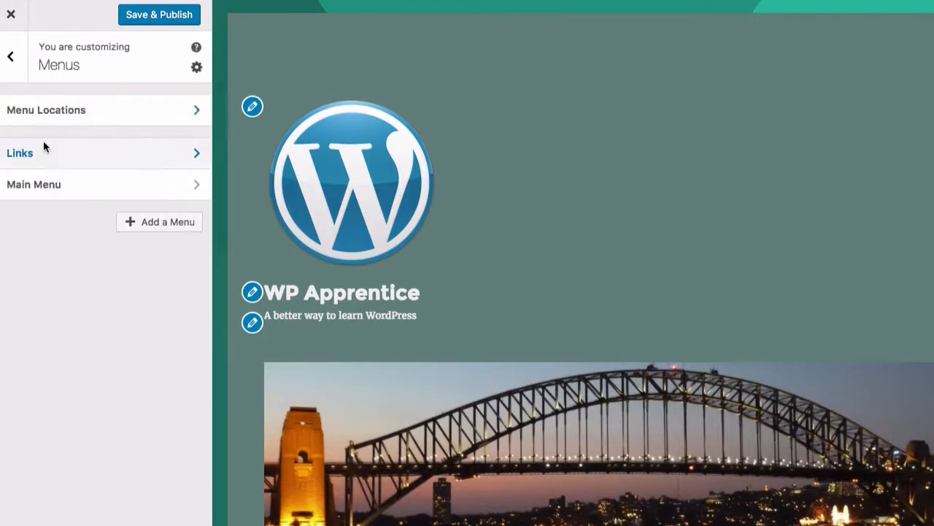
{"action": "left_click", "coordinate": [69, 182]}
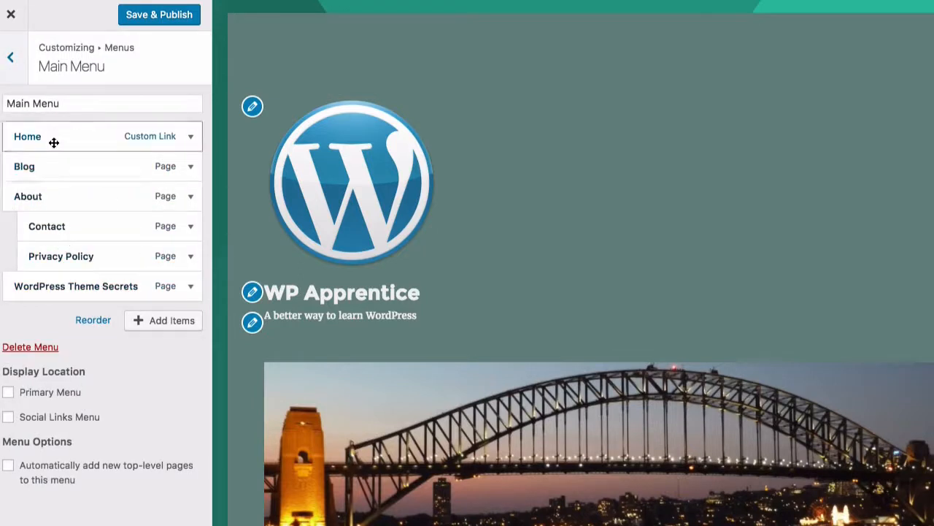
{"action": "left_click", "coordinate": [10, 60]}
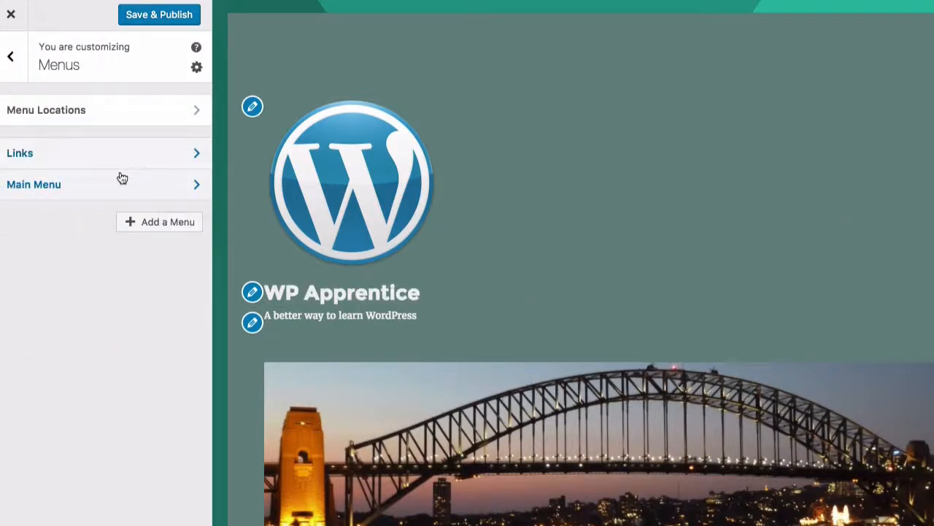
{"action": "left_click", "coordinate": [42, 187]}
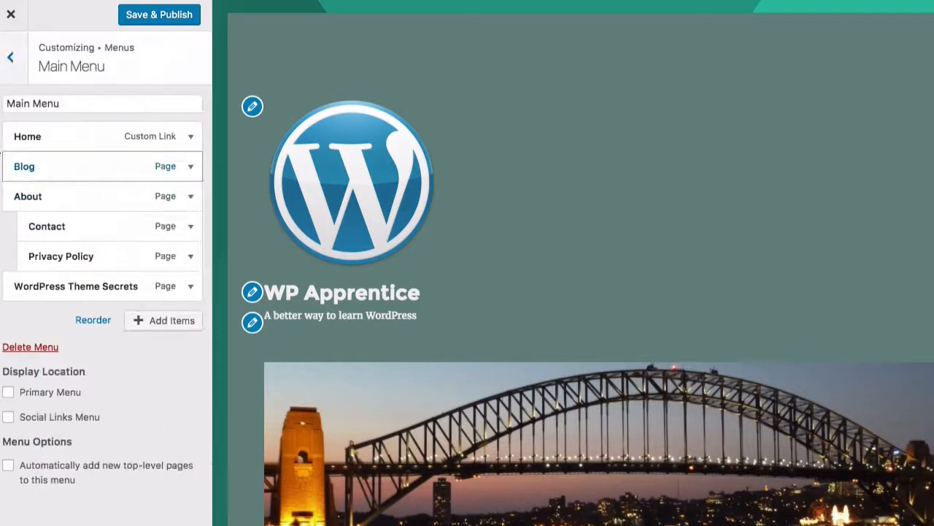
{"action": "left_click", "coordinate": [10, 59]}
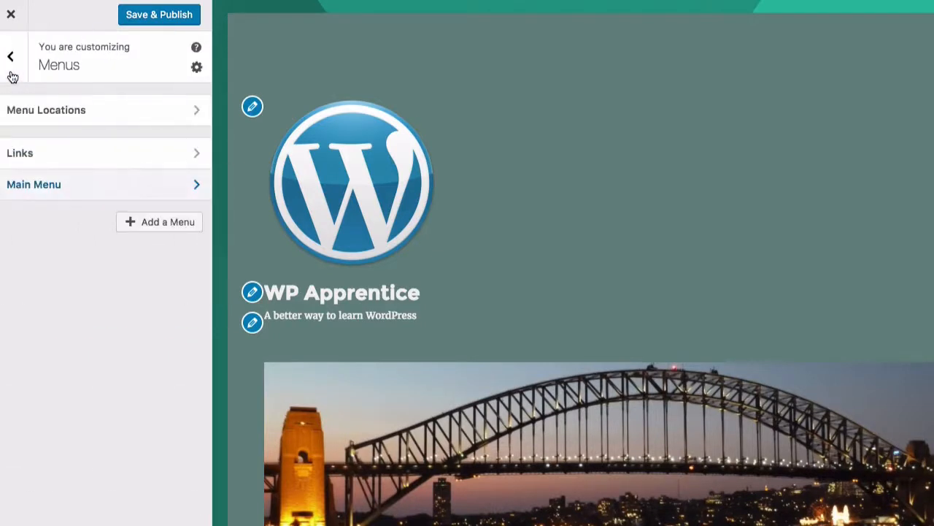
Assign Main Menu to the theme's Primary Menu location and check the navigation in the site preview
{"action": "left_click", "coordinate": [111, 114]}
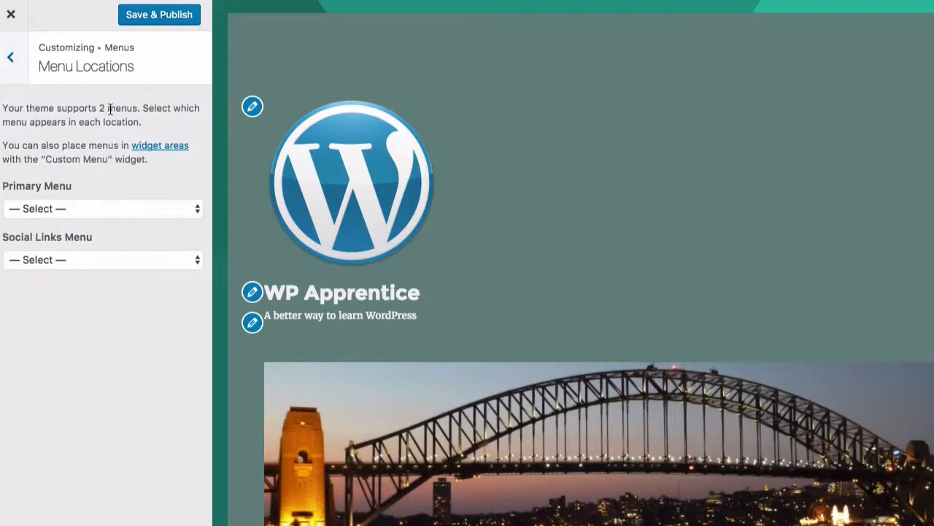
{"action": "left_click", "coordinate": [90, 207]}
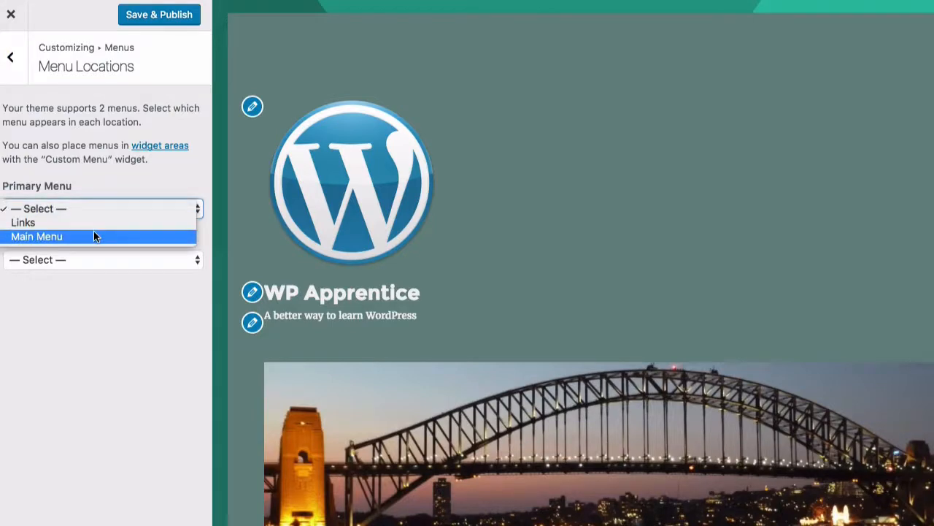
{"action": "left_click", "coordinate": [93, 236]}
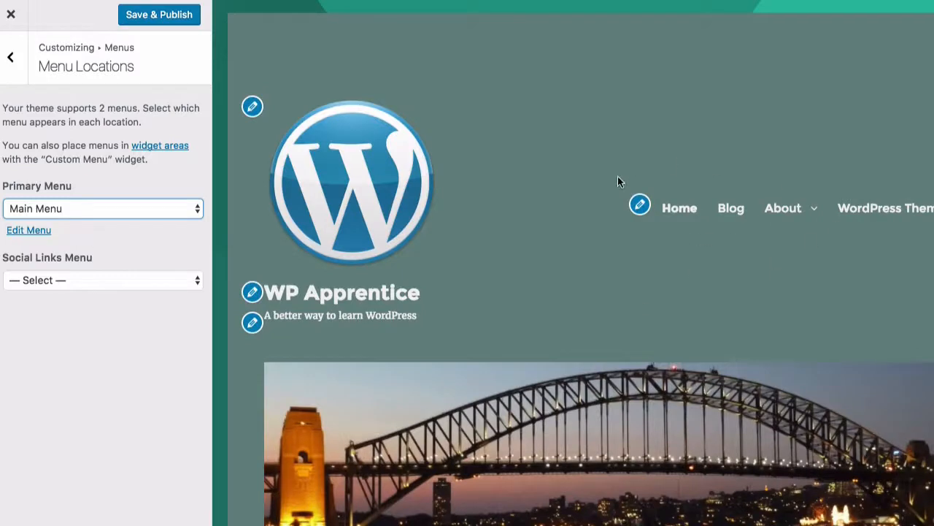
{"action": "mouse_move", "coordinate": [780, 238]}
{"action": "scroll", "coordinate": [661, 254], "scroll_direction": "down", "scroll_amount": 5}
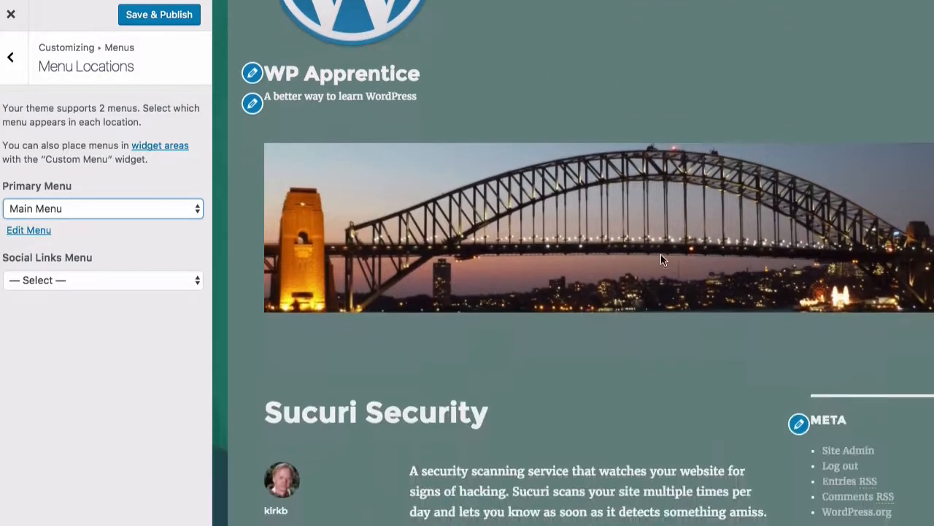
{"action": "scroll", "coordinate": [663, 261], "scroll_direction": "up", "scroll_amount": 5}
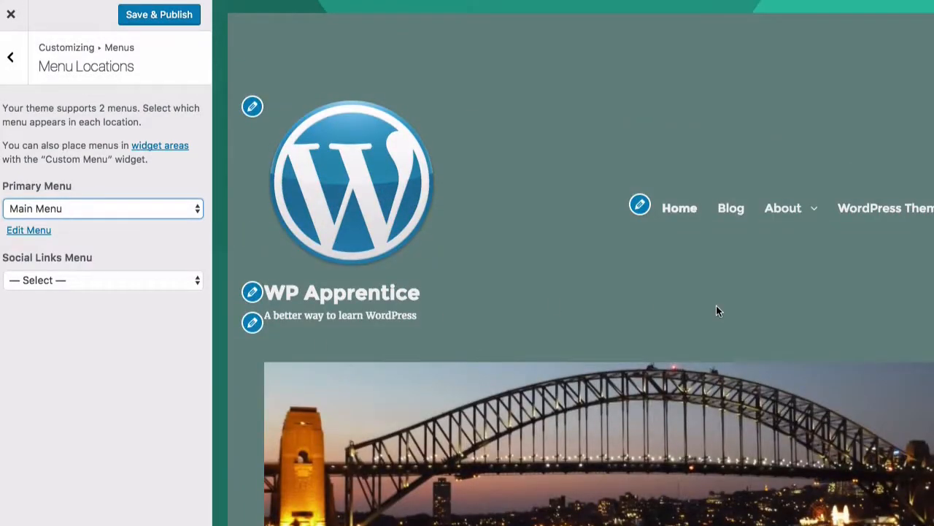
{"action": "scroll", "coordinate": [659, 303], "scroll_direction": "down", "scroll_amount": 10}
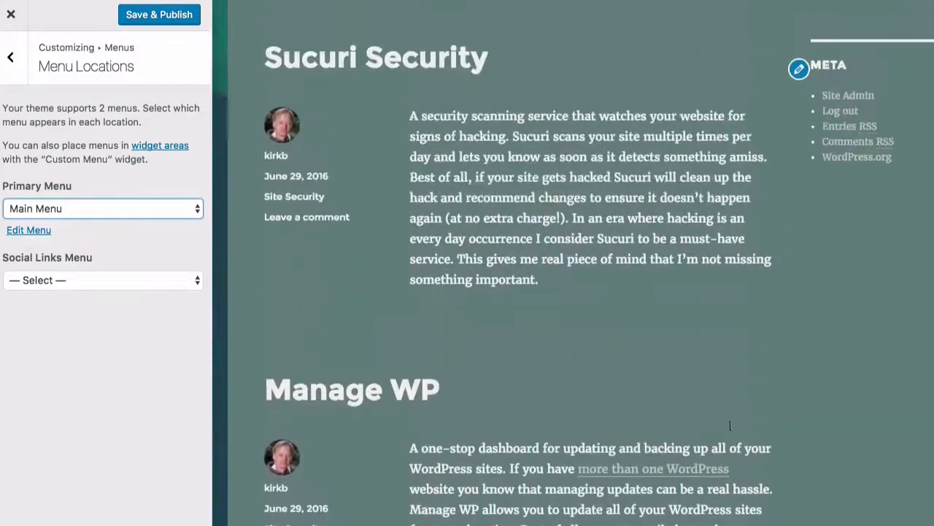
{"action": "scroll", "coordinate": [731, 426], "scroll_direction": "up", "scroll_amount": 10}
Assign the Links menu to the Social Links Menu location and check the social icons in the preview's footer
{"action": "left_click", "coordinate": [83, 284]}
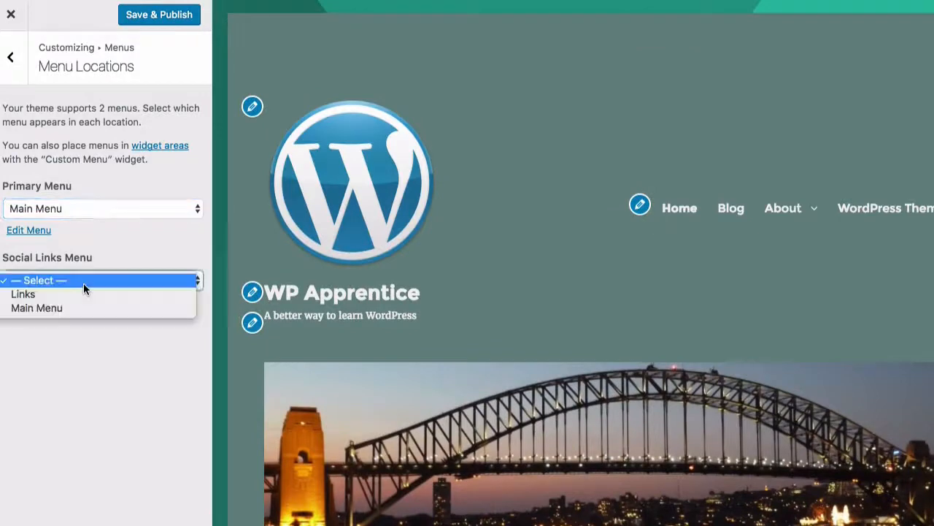
{"action": "left_click", "coordinate": [38, 295]}
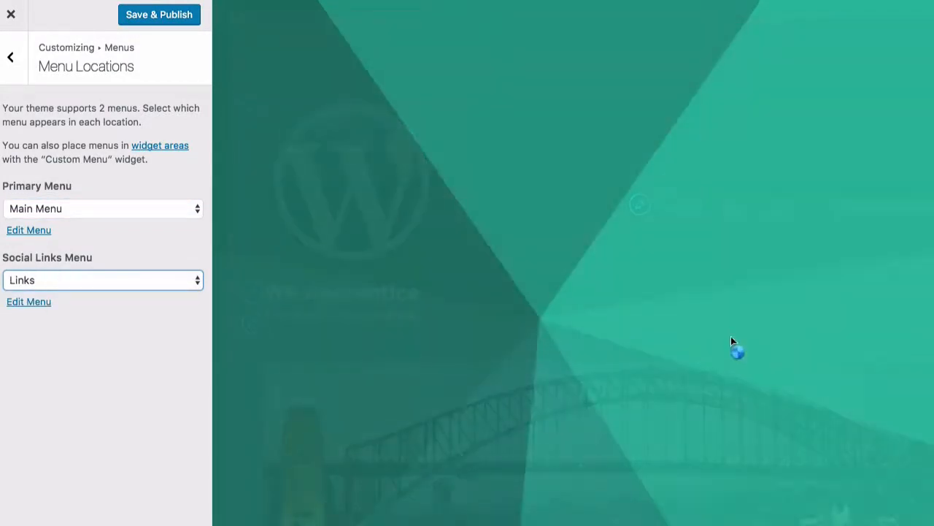
{"action": "scroll", "coordinate": [793, 323], "scroll_direction": "down", "scroll_amount": 10}
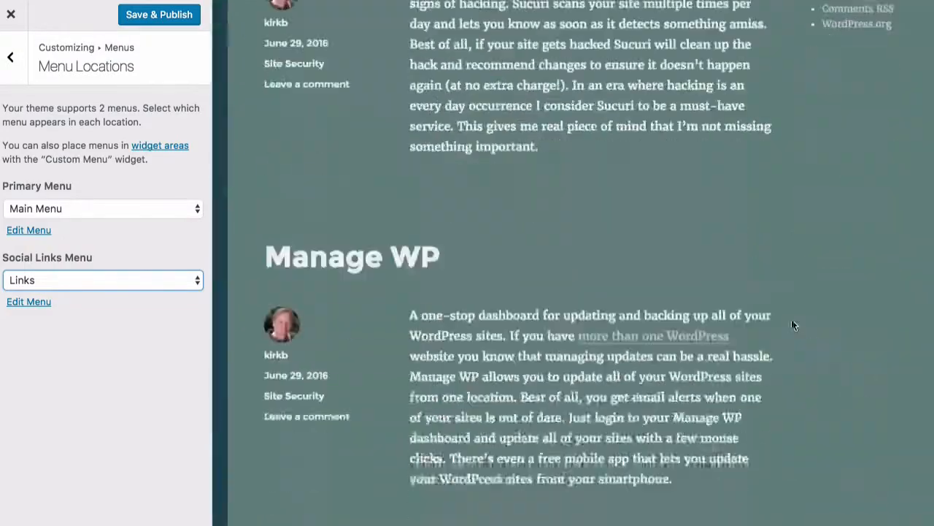
{"action": "scroll", "coordinate": [792, 321], "scroll_direction": "down", "scroll_amount": 15}
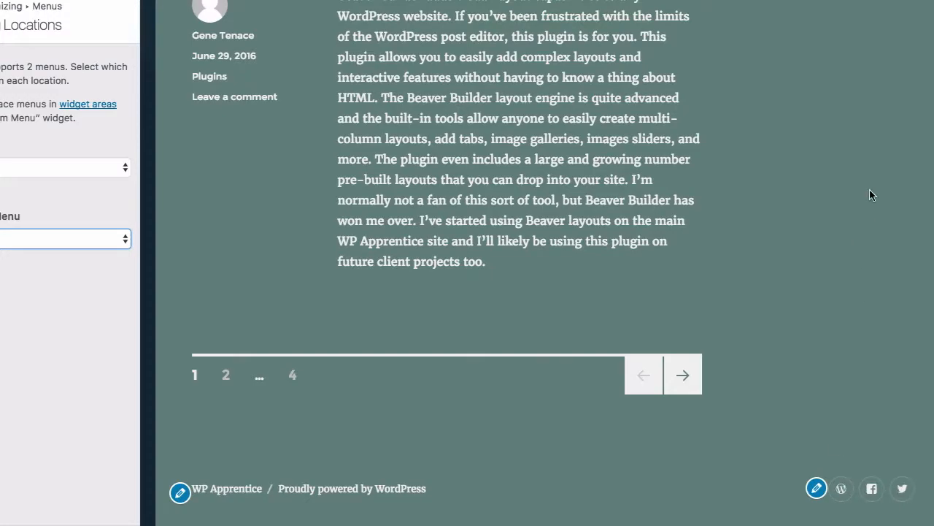
Reach the header navigation's menu location from the site preview, try the Links menu as Primary Menu, and restore Main Menu
{"action": "scroll", "coordinate": [877, 179], "scroll_direction": "up", "scroll_amount": 10}
{"action": "scroll", "coordinate": [878, 179], "scroll_direction": "up", "scroll_amount": 10}
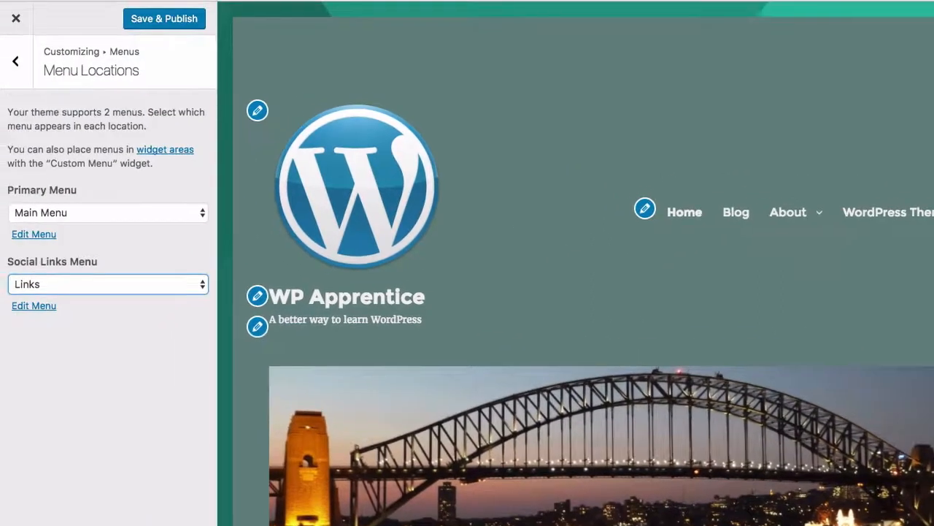
{"action": "left_click", "coordinate": [15, 61]}
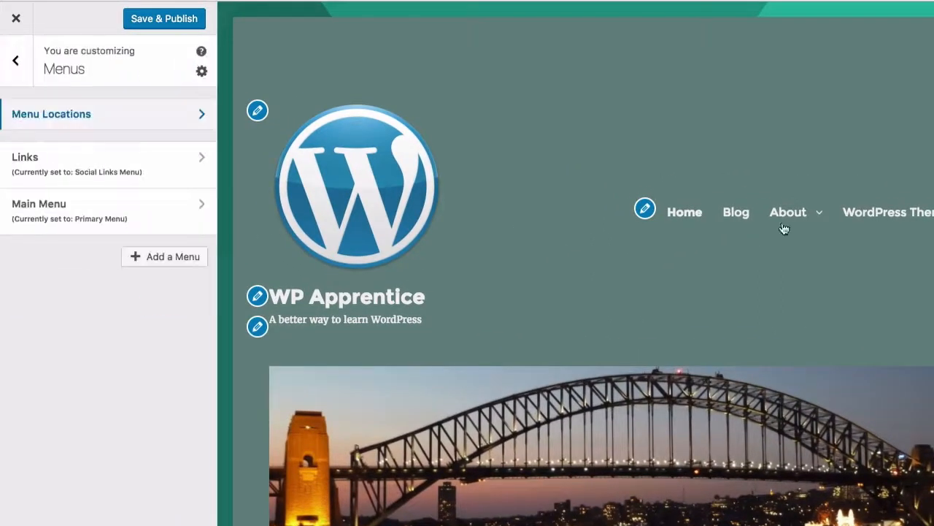
{"action": "left_click", "coordinate": [646, 211]}
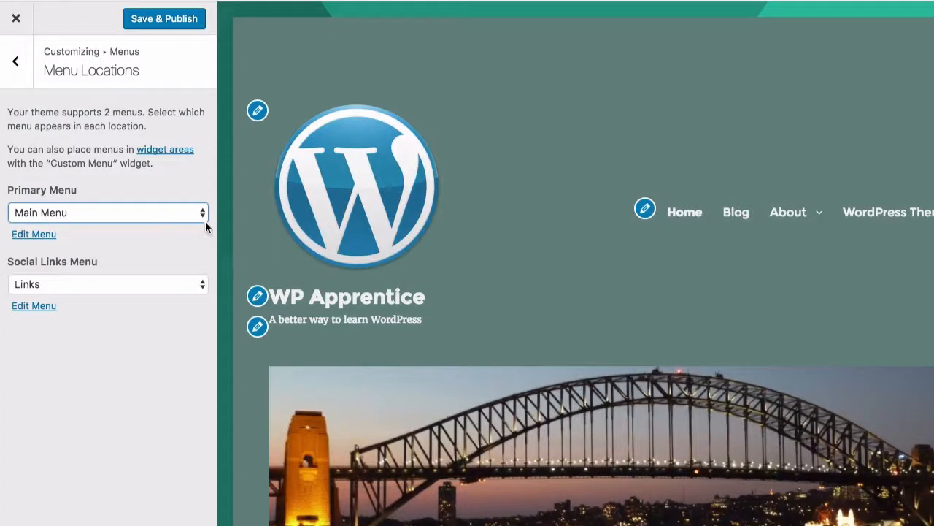
{"action": "left_click", "coordinate": [111, 208]}
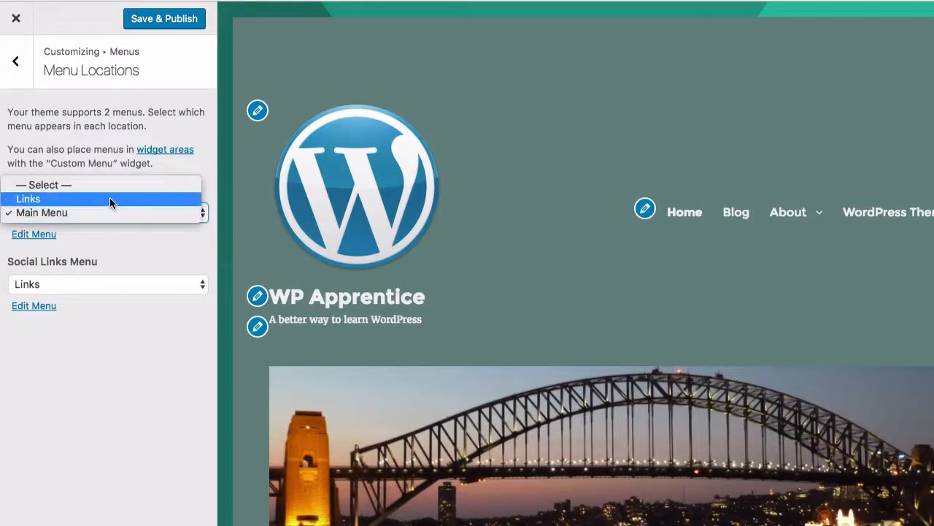
{"action": "left_click", "coordinate": [109, 197]}
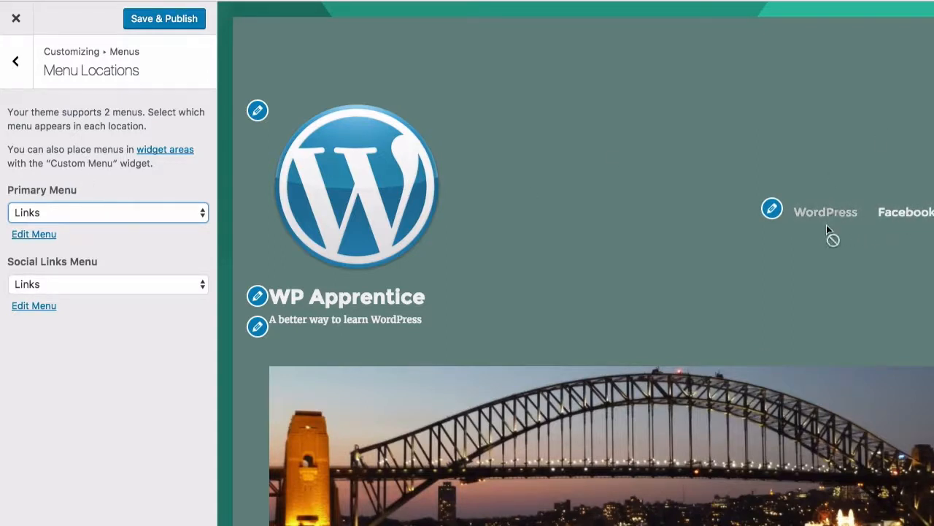
{"action": "left_click", "coordinate": [178, 226]}
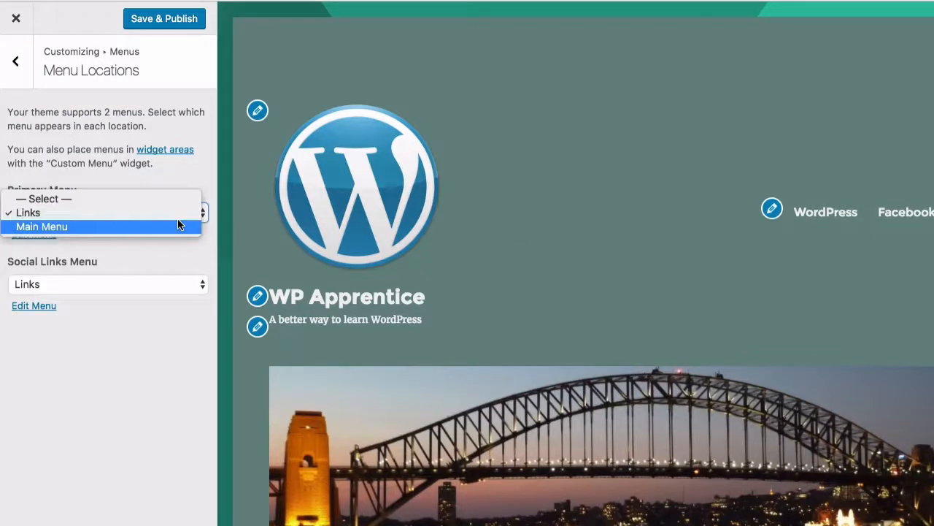
{"action": "left_click", "coordinate": [178, 226]}
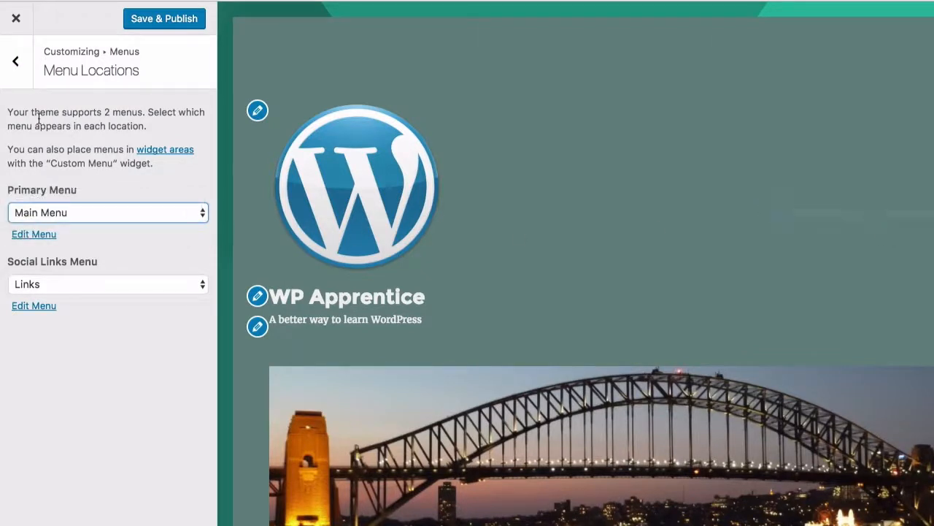
Switch from the menu settings to the Sidebar widget area and check its Meta widget in the site preview
{"action": "left_click", "coordinate": [9, 86]}
{"action": "left_click", "coordinate": [17, 79]}
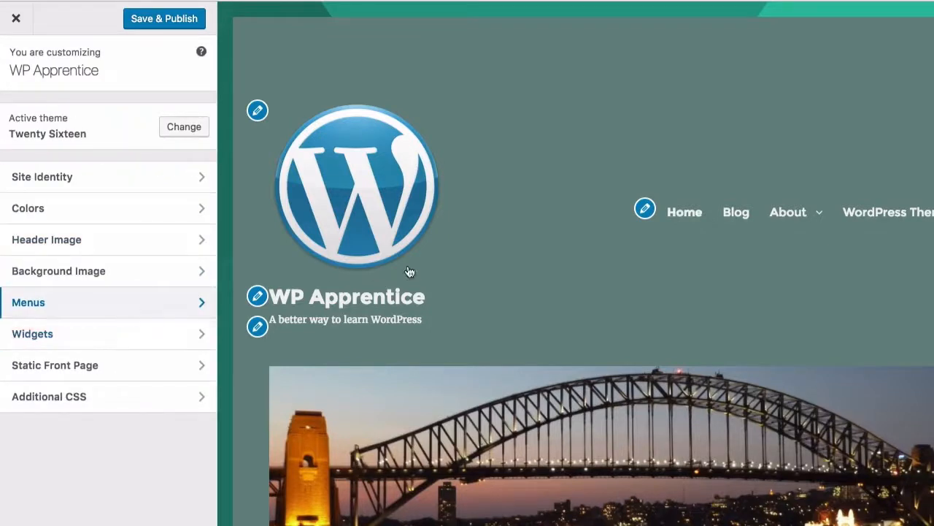
{"action": "left_click", "coordinate": [116, 332]}
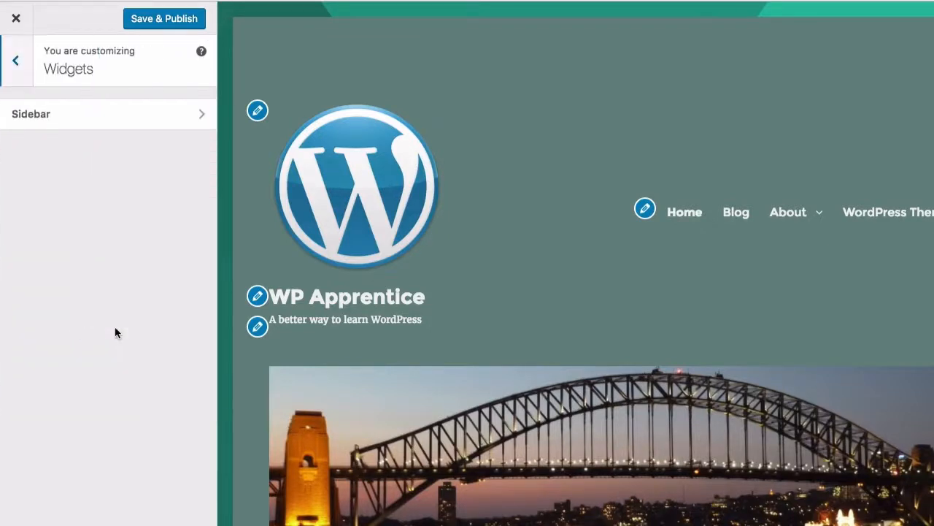
{"action": "left_click", "coordinate": [94, 114]}
{"action": "double_click", "coordinate": [92, 108]}
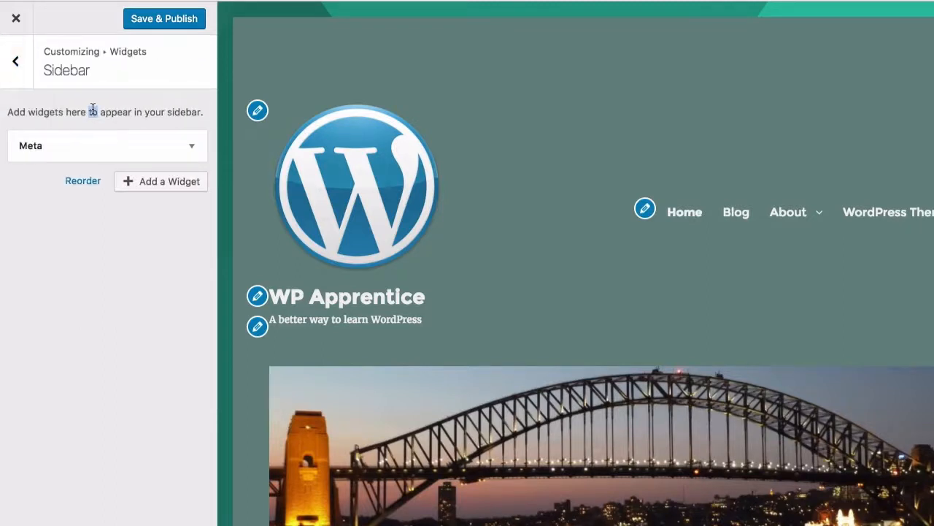
{"action": "scroll", "coordinate": [792, 331], "scroll_direction": "down", "scroll_amount": 5}
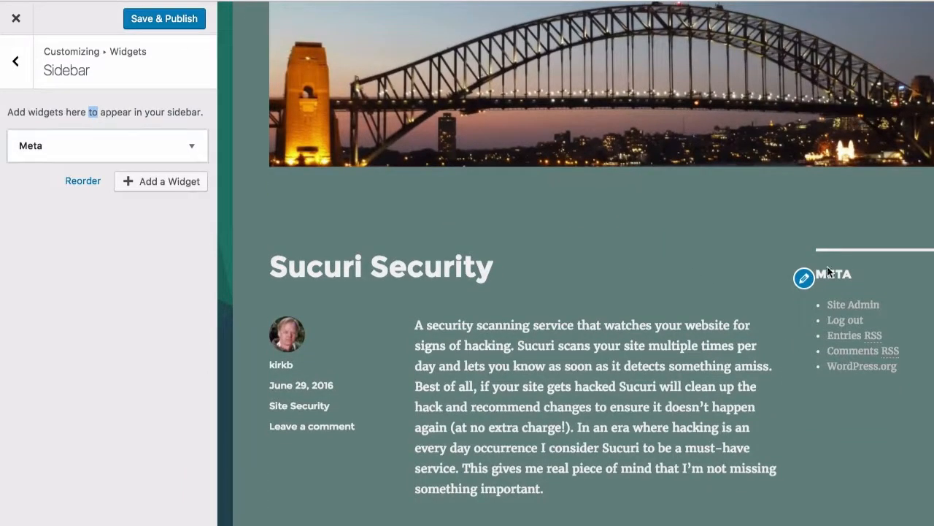
{"action": "scroll", "coordinate": [786, 308], "scroll_direction": "down", "scroll_amount": 2}
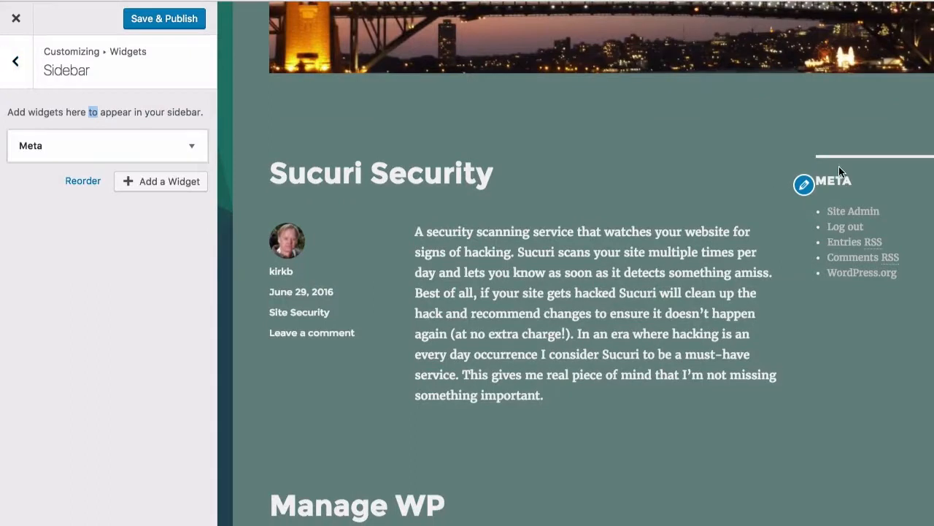
Open the Meta widget's settings from the site preview and remove the widget from the sidebar
{"action": "left_click", "coordinate": [804, 187]}
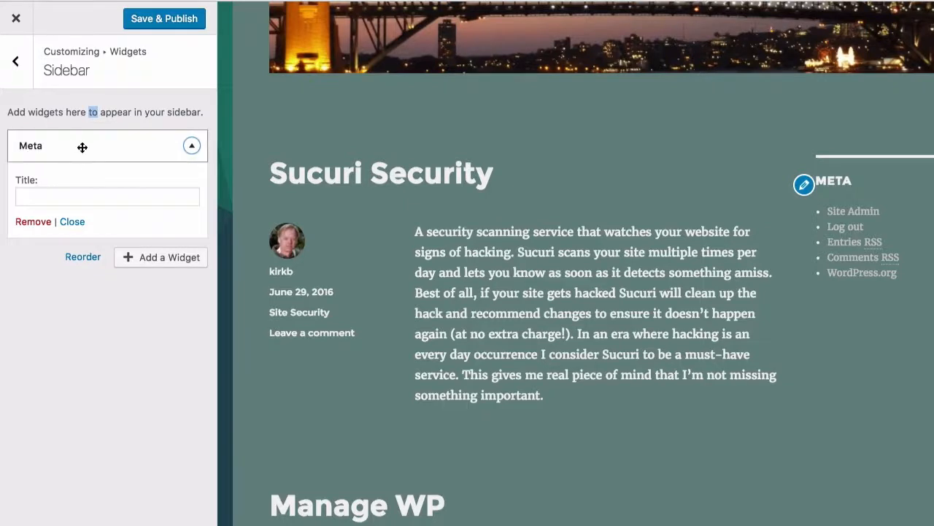
{"action": "scroll", "coordinate": [586, 246], "scroll_direction": "down", "scroll_amount": 2}
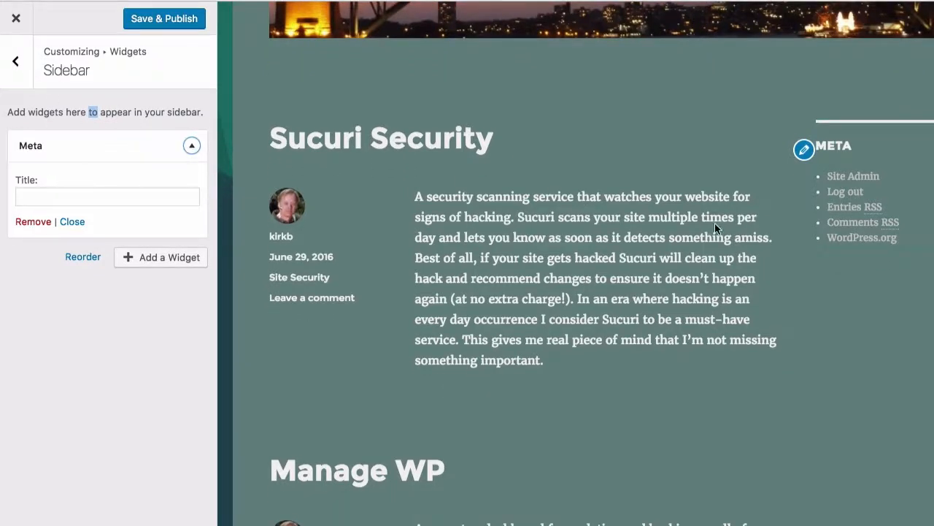
{"action": "left_click", "coordinate": [34, 223]}
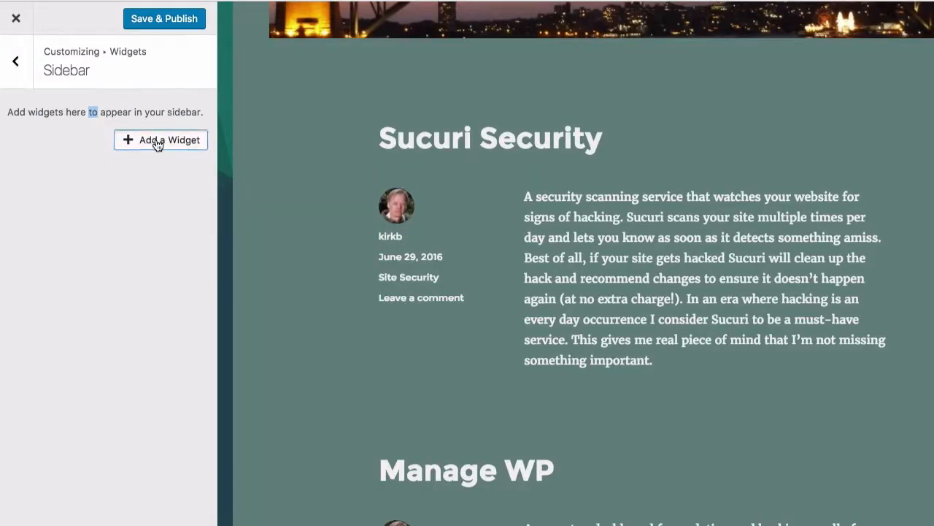
Look through the available widgets and add the Calendar widget to the empty sidebar
{"action": "left_click", "coordinate": [157, 143]}
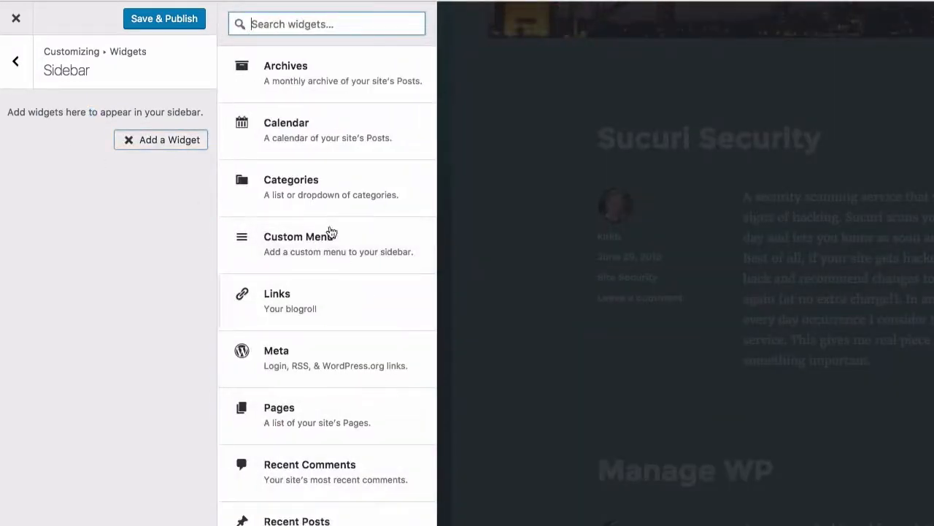
{"action": "scroll", "coordinate": [326, 496], "scroll_direction": "down", "scroll_amount": 5}
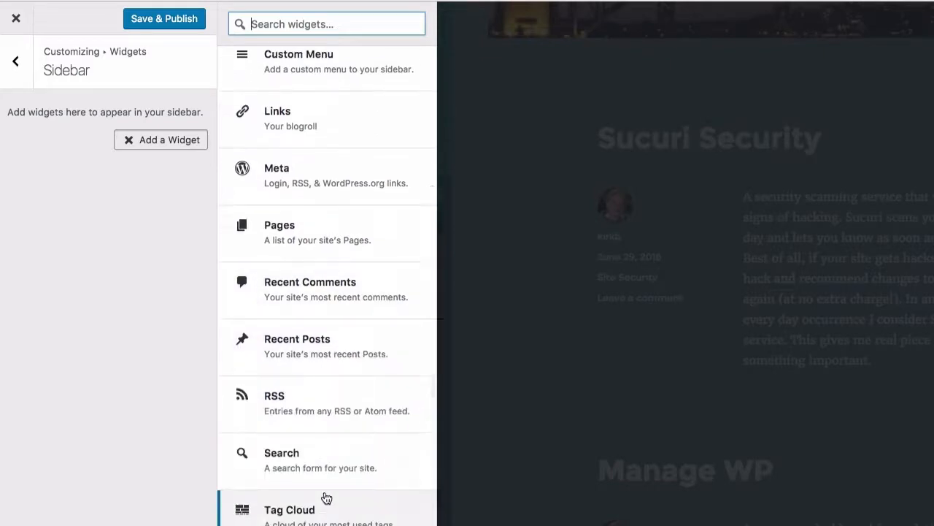
{"action": "scroll", "coordinate": [326, 498], "scroll_direction": "up", "scroll_amount": 5}
{"action": "left_click", "coordinate": [351, 124]}
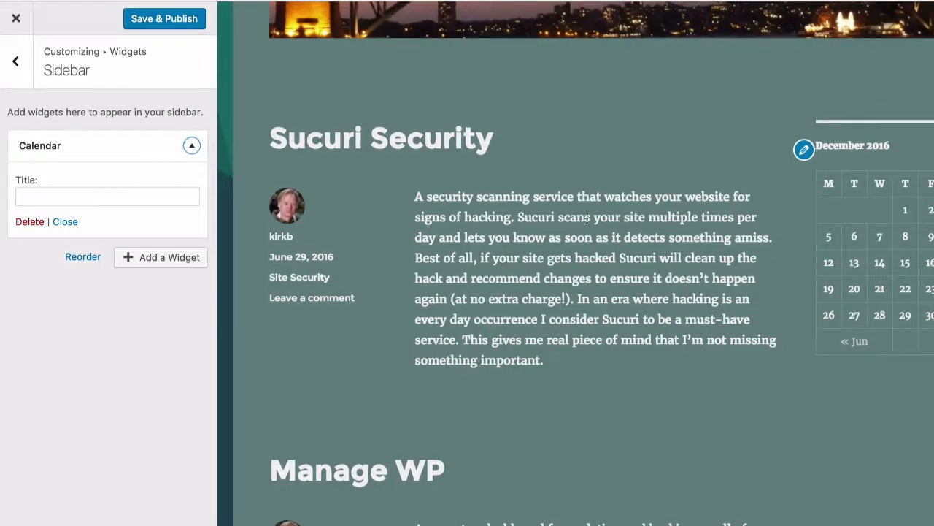
Add the Links and Pages widgets below the Calendar and check the sidebar in the site preview
{"action": "left_click", "coordinate": [167, 258]}
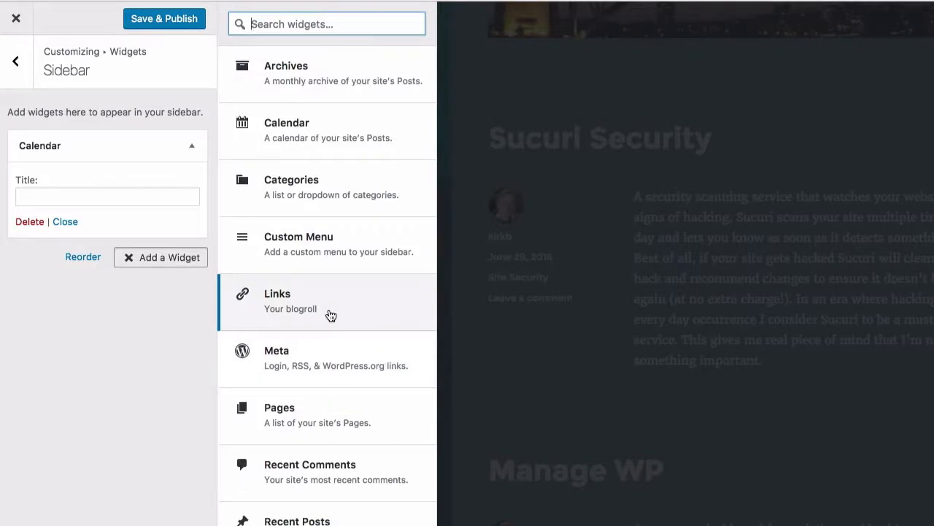
{"action": "left_click", "coordinate": [330, 315]}
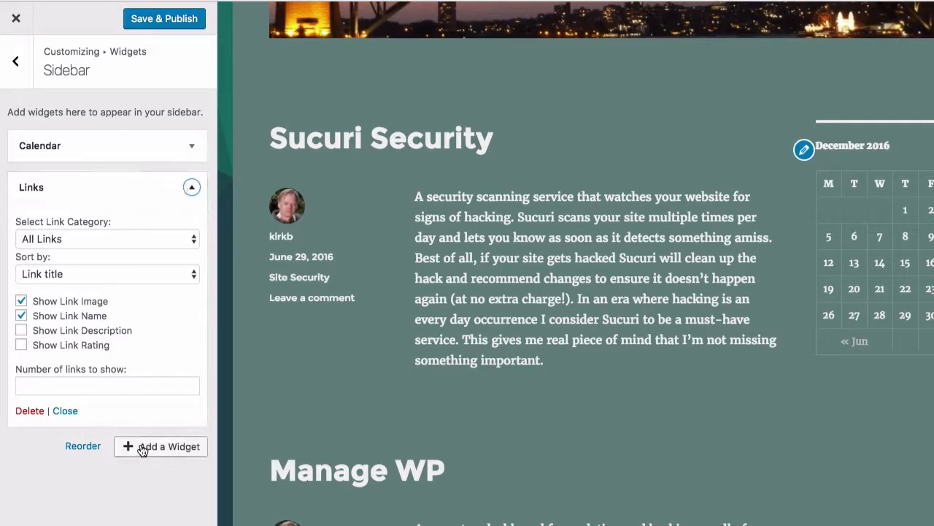
{"action": "left_click", "coordinate": [142, 446]}
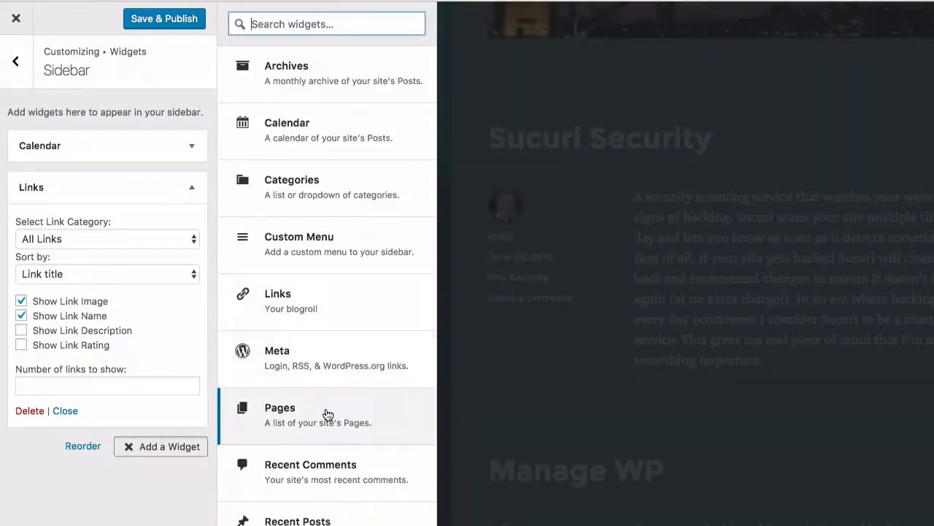
{"action": "left_click", "coordinate": [329, 435]}
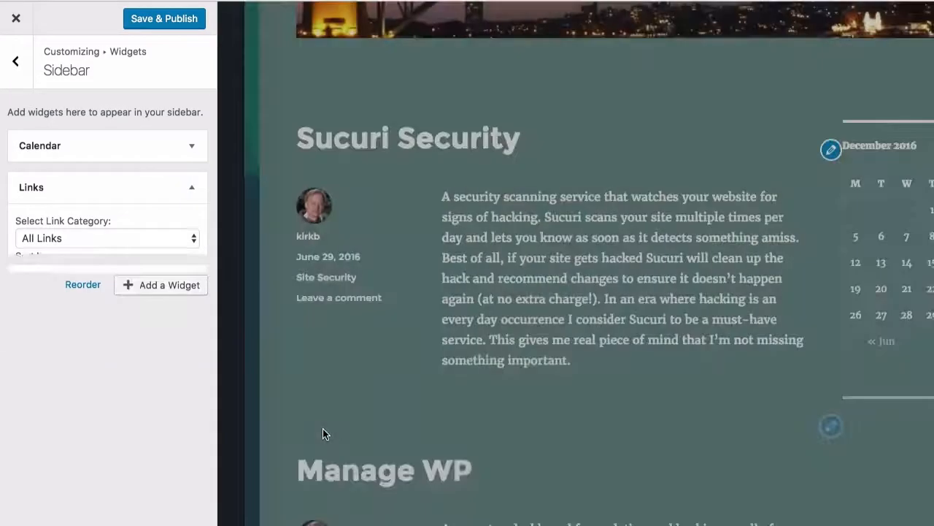
{"action": "scroll", "coordinate": [869, 431], "scroll_direction": "down", "scroll_amount": 3}
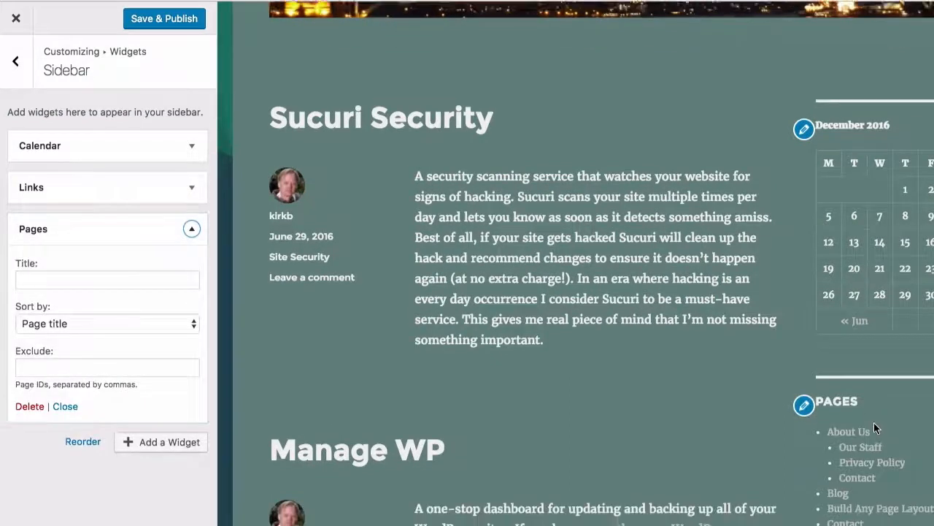
{"action": "scroll", "coordinate": [874, 428], "scroll_direction": "up", "scroll_amount": 1}
Move the Pages widget above the Links widget and collapse its settings
{"action": "left_click_drag", "start_coordinate": [135, 232], "coordinate": [122, 141]}
{"action": "left_click_drag", "start_coordinate": [107, 354], "coordinate": [99, 149]}
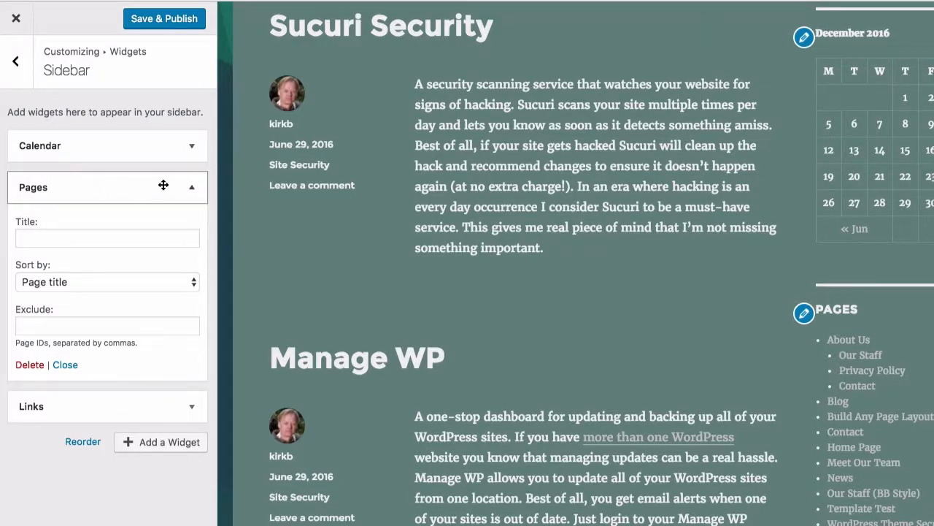
{"action": "left_click", "coordinate": [196, 188]}
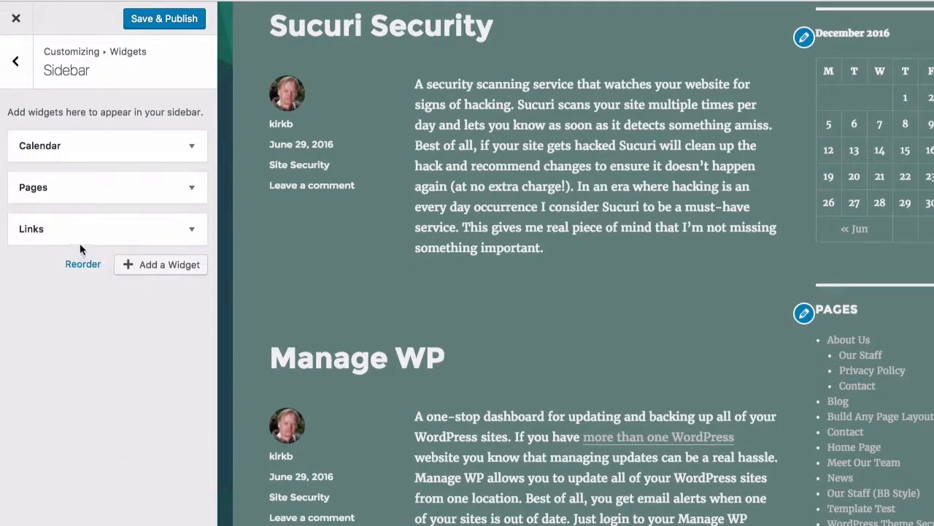
Move the Pages widget above Calendar to the start of the sidebar and check the order in the preview
{"action": "left_click_drag", "start_coordinate": [81, 229], "coordinate": [73, 192]}
{"action": "left_click_drag", "start_coordinate": [75, 227], "coordinate": [73, 175]}
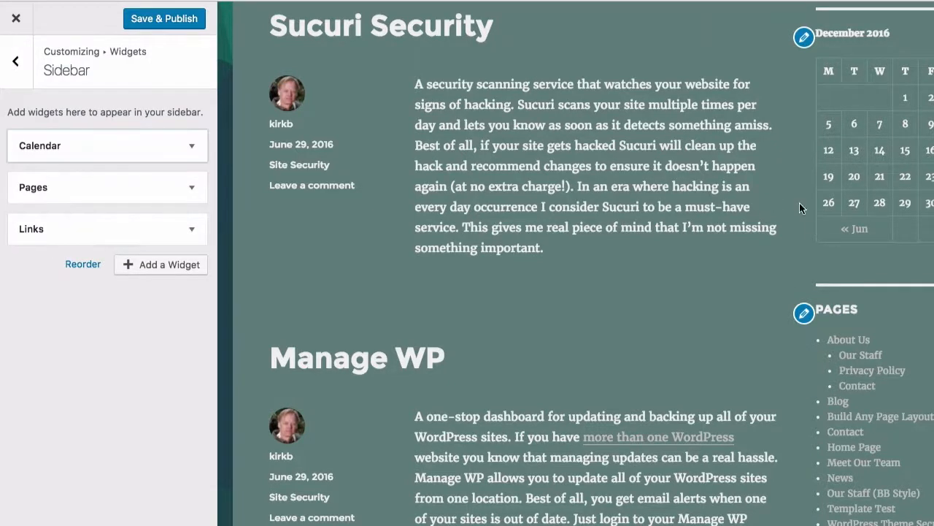
{"action": "left_click_drag", "start_coordinate": [14, 199], "coordinate": [46, 129]}
{"action": "scroll", "coordinate": [817, 168], "scroll_direction": "up", "scroll_amount": 2}
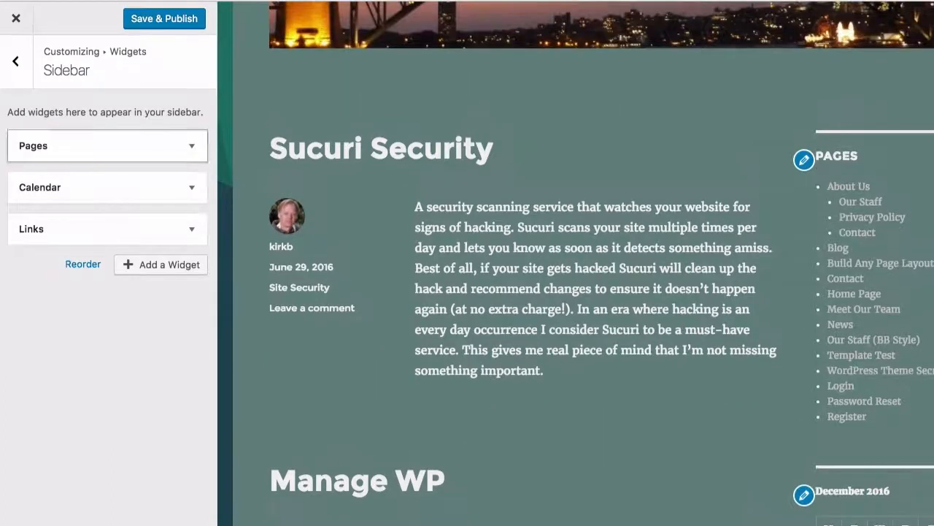
Leave the widget settings, view the Static Front Page options, and return to the customizer overview
{"action": "left_click", "coordinate": [17, 64]}
{"action": "left_click", "coordinate": [17, 61]}
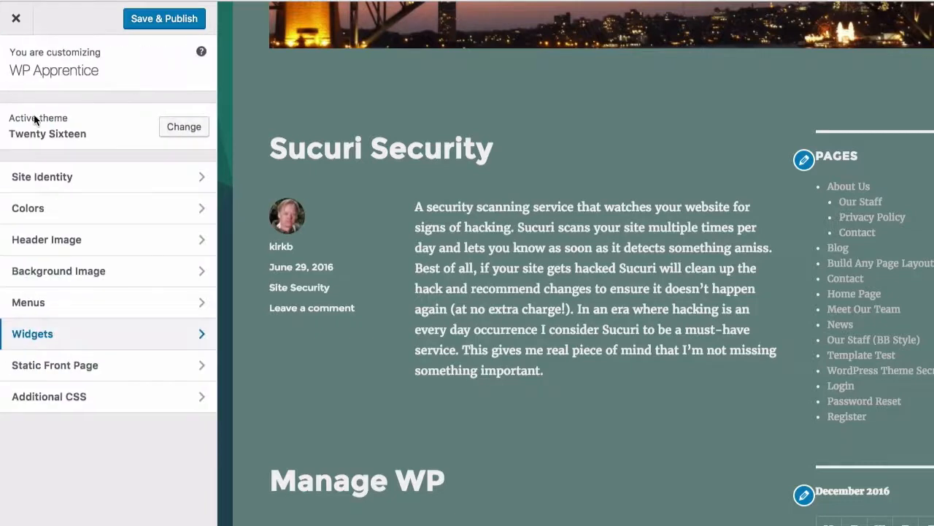
{"action": "left_click", "coordinate": [175, 372]}
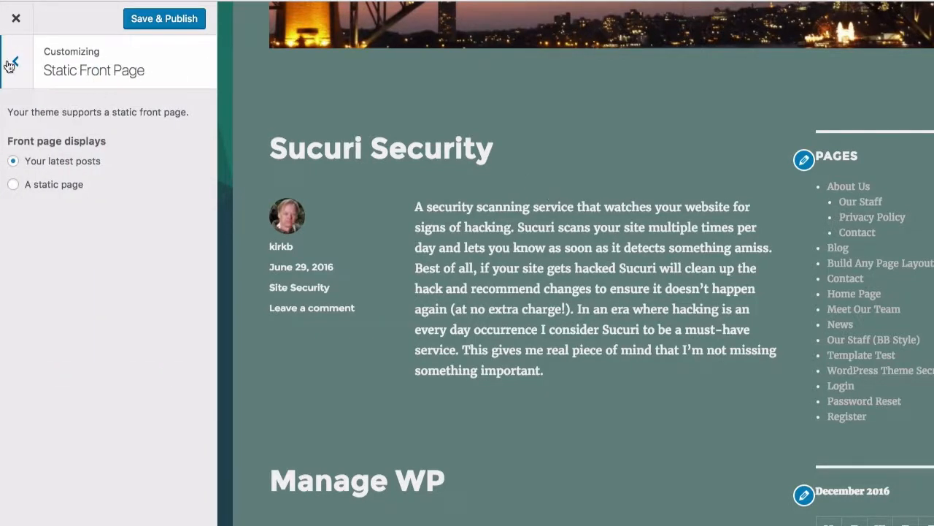
{"action": "left_click", "coordinate": [10, 64]}
Review the customized header and sidebar in the site preview and revisit the Static Front Page options without changing them
{"action": "scroll", "coordinate": [566, 162], "scroll_direction": "up", "scroll_amount": 6}
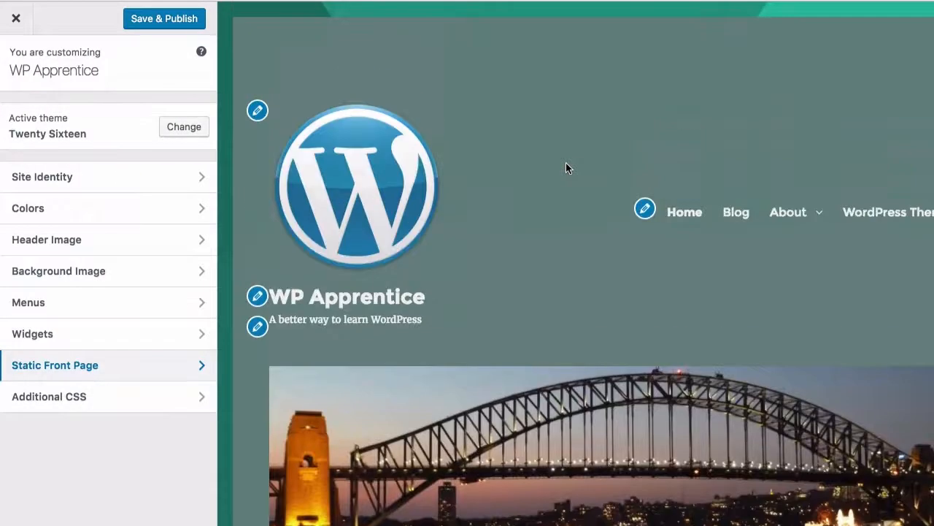
{"action": "scroll", "coordinate": [566, 167], "scroll_direction": "down", "scroll_amount": 5}
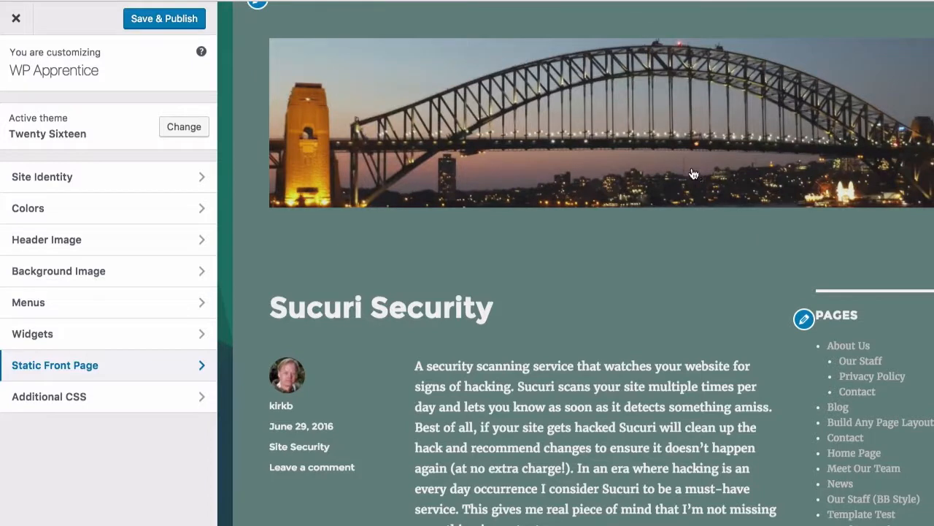
{"action": "scroll", "coordinate": [692, 185], "scroll_direction": "up", "scroll_amount": 3}
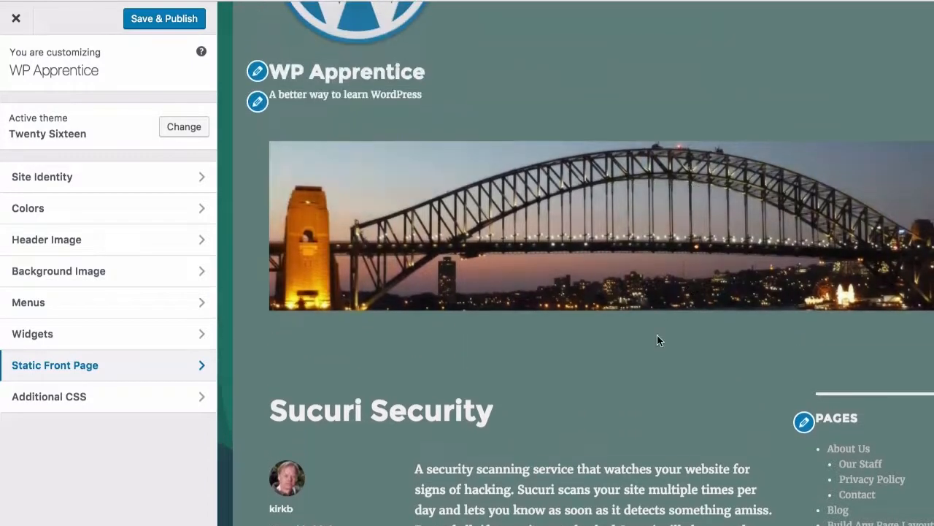
{"action": "scroll", "coordinate": [661, 263], "scroll_direction": "up", "scroll_amount": 3}
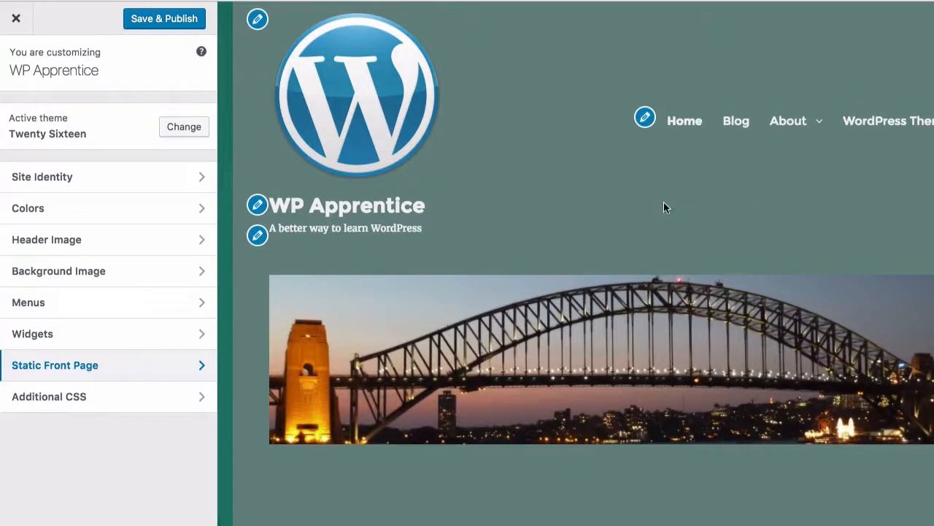
{"action": "left_click", "coordinate": [87, 378]}
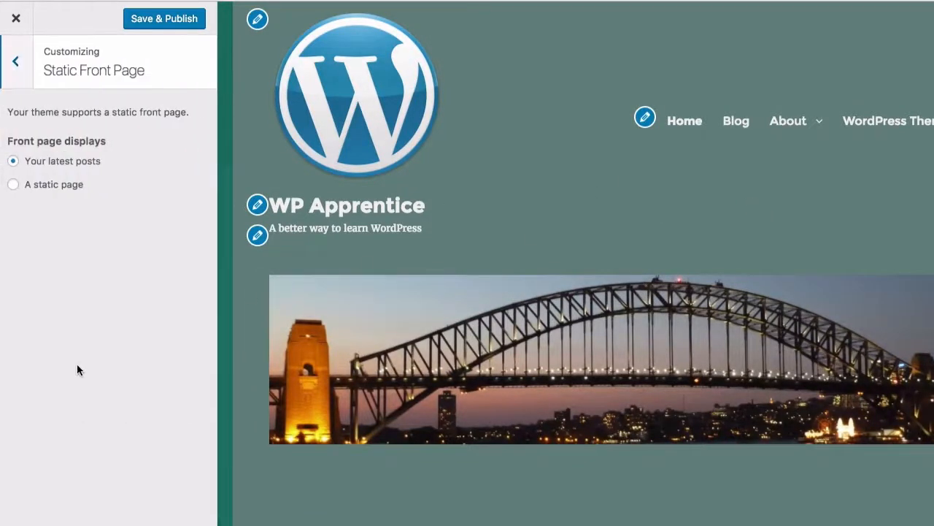
{"action": "left_click", "coordinate": [16, 64]}
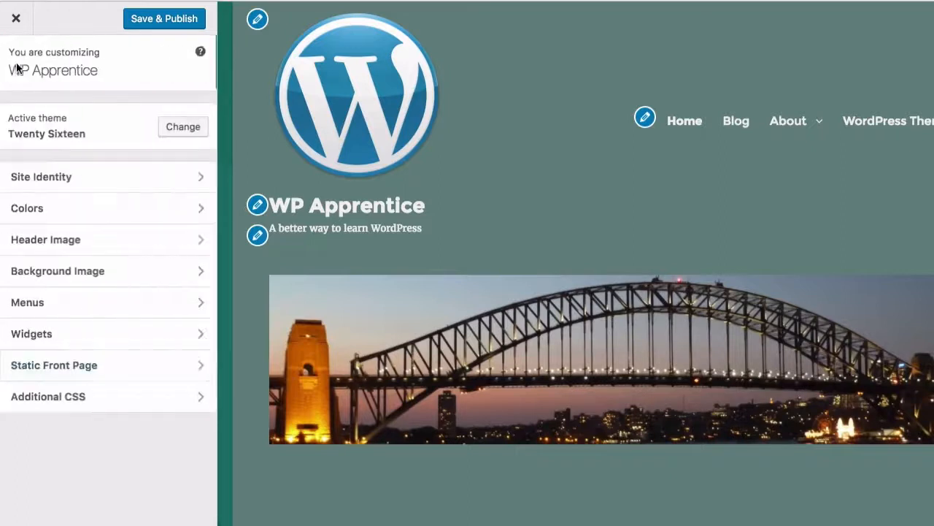
Set the front page to display a static page, with About Us as the front page
{"action": "left_click", "coordinate": [68, 374]}
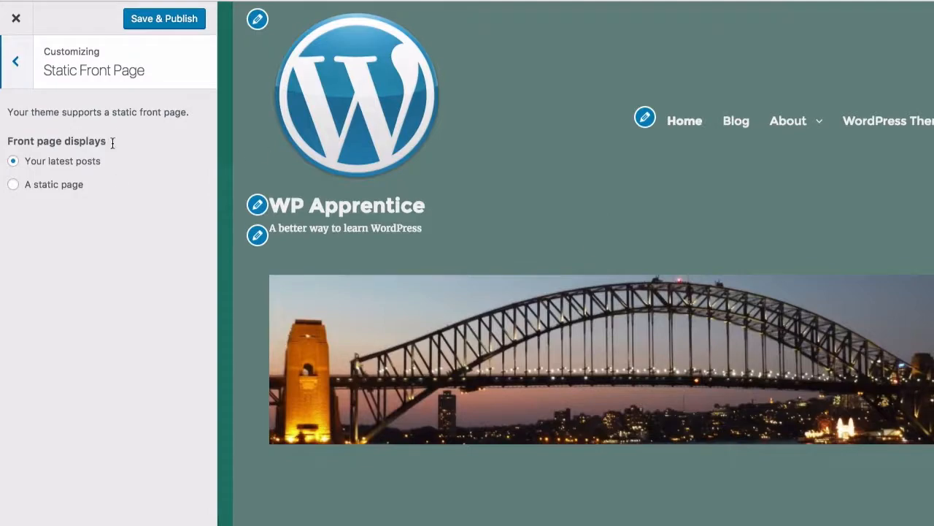
{"action": "scroll", "coordinate": [730, 329], "scroll_direction": "down", "scroll_amount": 8}
{"action": "scroll", "coordinate": [721, 315], "scroll_direction": "down", "scroll_amount": 8}
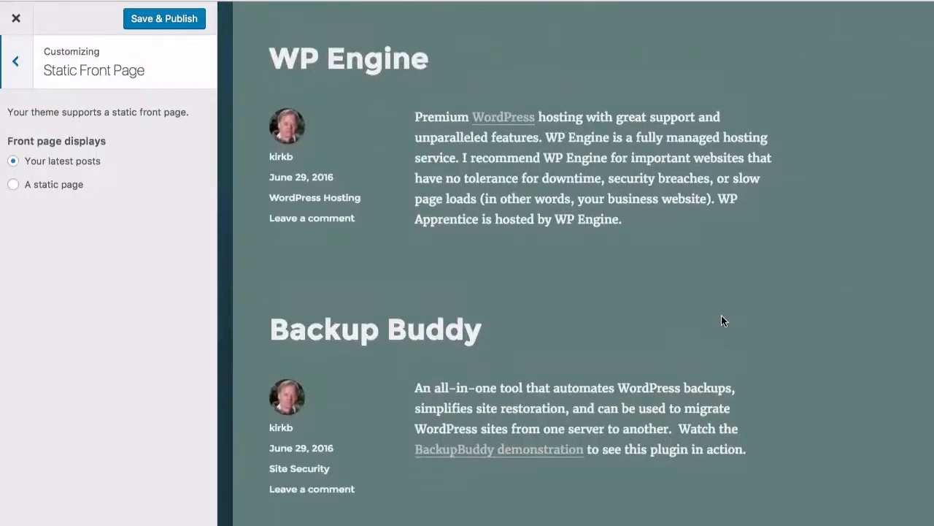
{"action": "scroll", "coordinate": [721, 315], "scroll_direction": "up", "scroll_amount": 8}
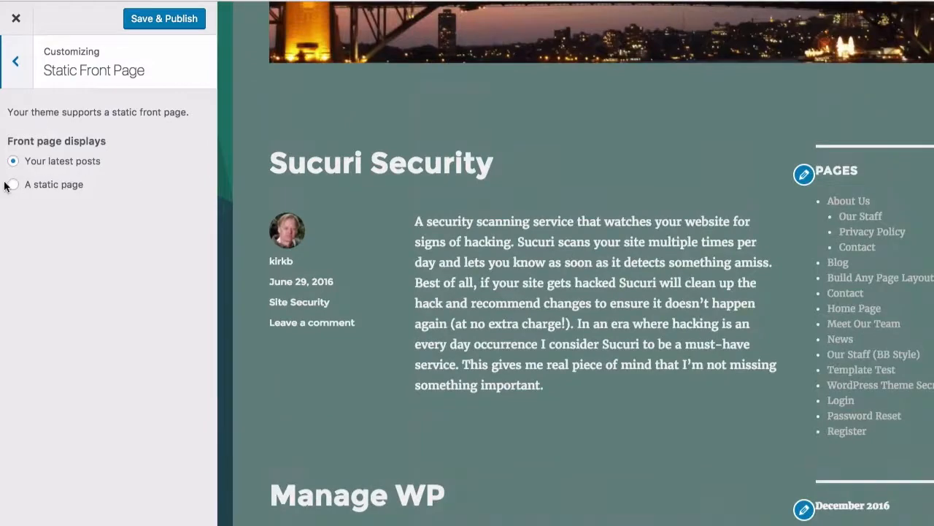
{"action": "left_click", "coordinate": [38, 191]}
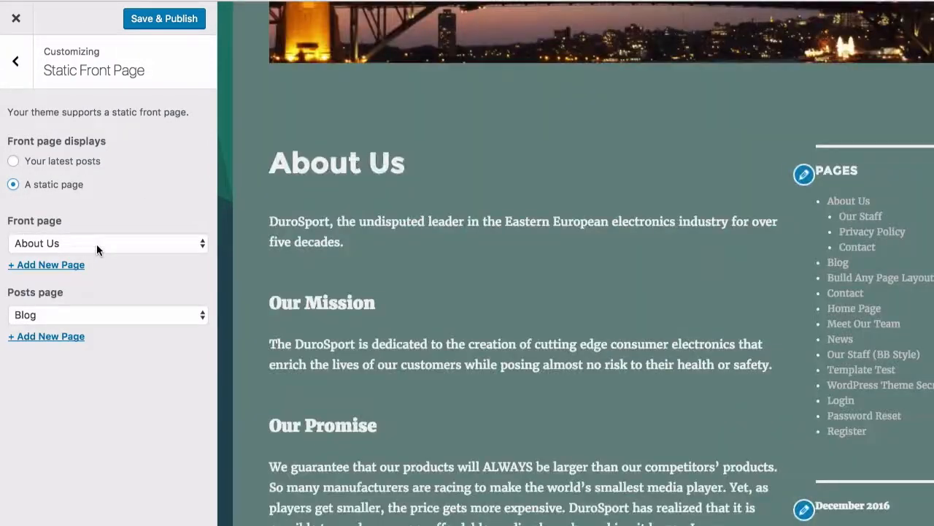
{"action": "left_click", "coordinate": [96, 244]}
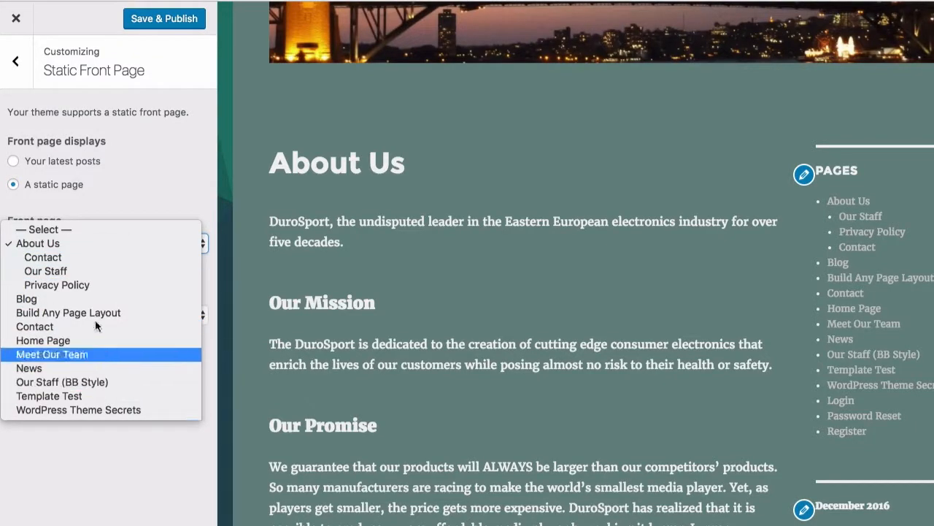
{"action": "left_click", "coordinate": [74, 245]}
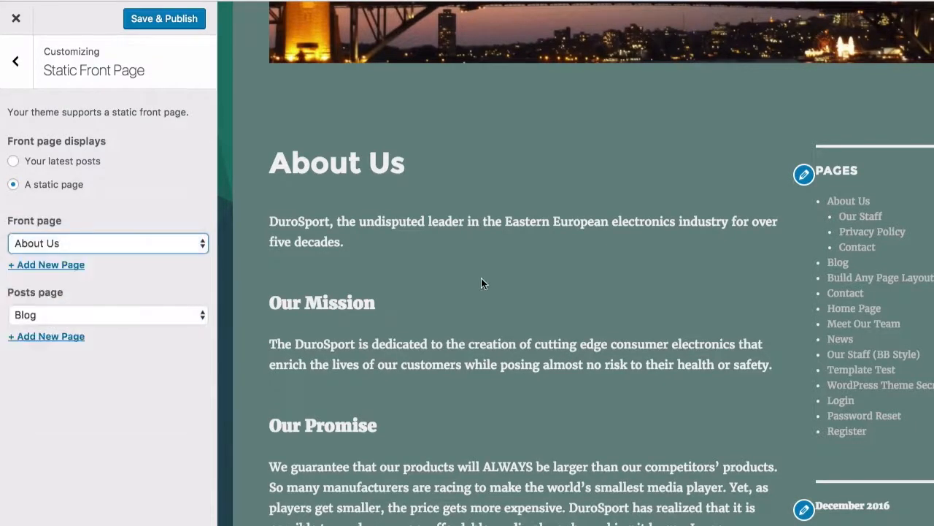
Check the About Us front page in the preview, open the Blog page, and look through its posts
{"action": "scroll", "coordinate": [501, 332], "scroll_direction": "down", "scroll_amount": 3}
{"action": "scroll", "coordinate": [501, 337], "scroll_direction": "down", "scroll_amount": 5}
{"action": "scroll", "coordinate": [500, 338], "scroll_direction": "up", "scroll_amount": 10}
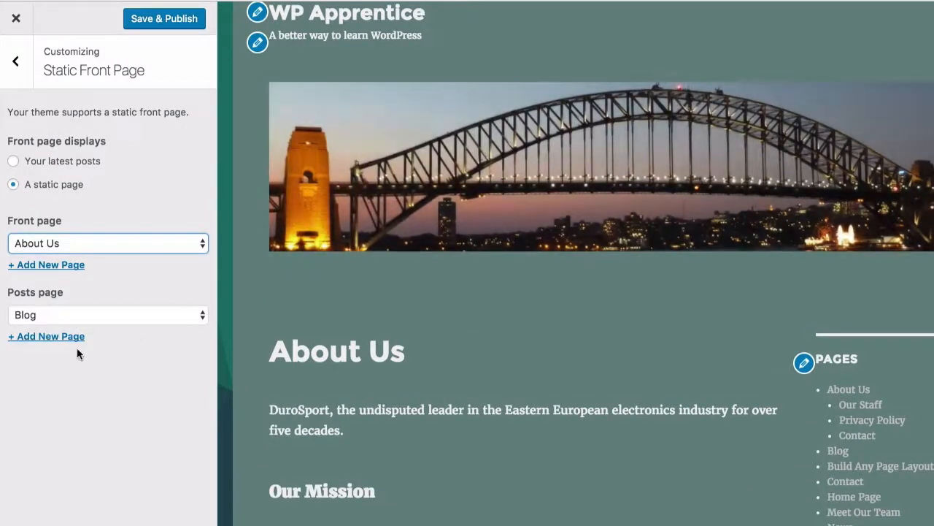
{"action": "scroll", "coordinate": [609, 263], "scroll_direction": "up", "scroll_amount": 4}
{"action": "left_click", "coordinate": [729, 225]}
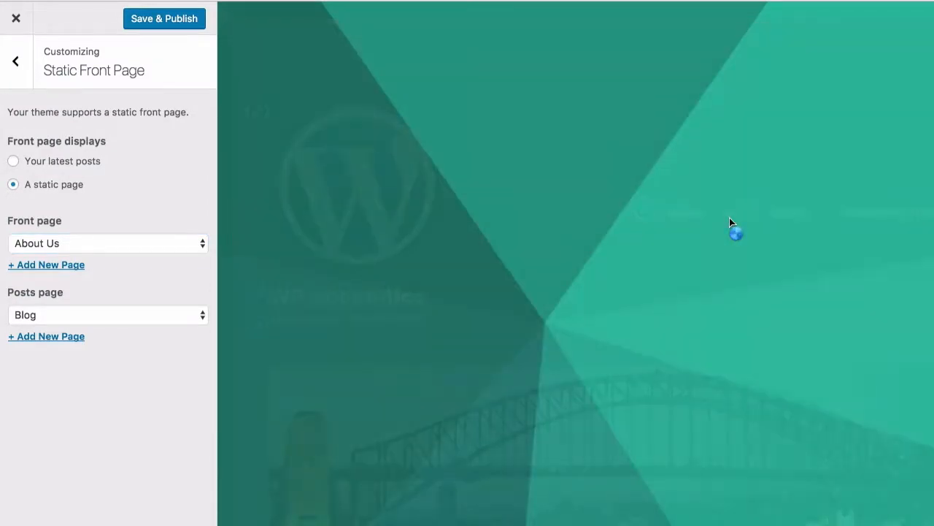
{"action": "scroll", "coordinate": [730, 218], "scroll_direction": "down", "scroll_amount": 6}
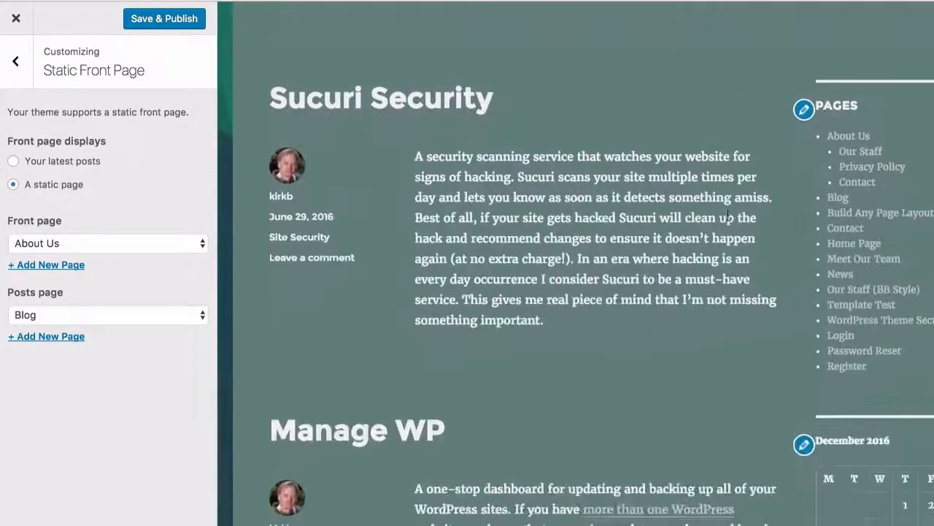
{"action": "scroll", "coordinate": [728, 217], "scroll_direction": "down", "scroll_amount": 12}
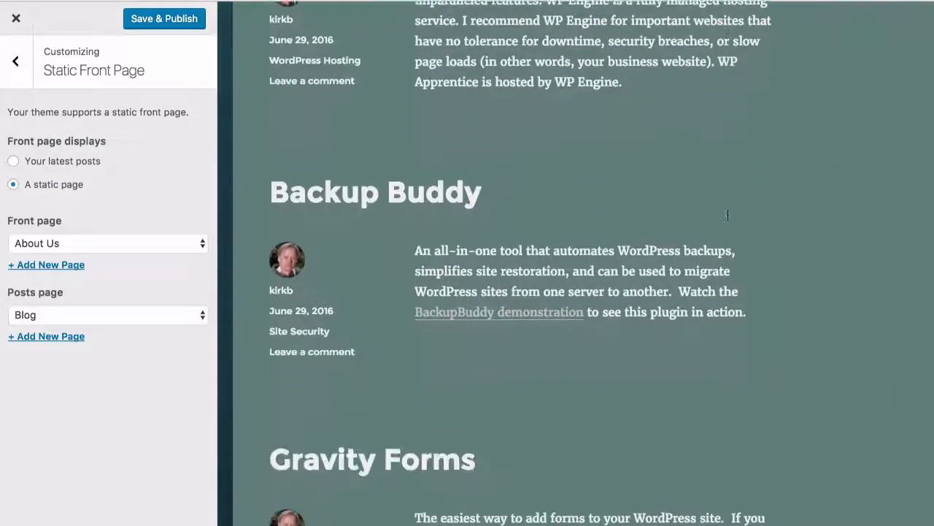
{"action": "scroll", "coordinate": [728, 219], "scroll_direction": "up", "scroll_amount": 15}
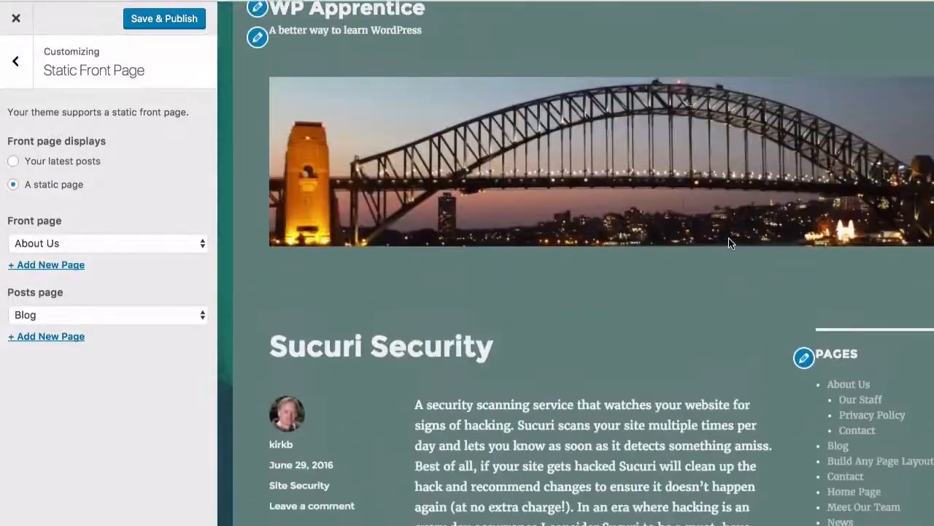
{"action": "scroll", "coordinate": [729, 238], "scroll_direction": "up", "scroll_amount": 5}
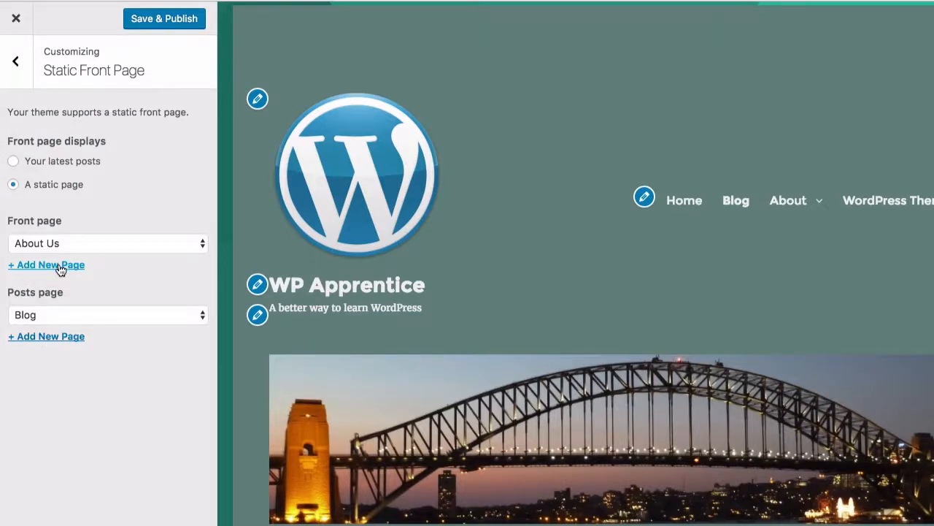
Reveal the new page title entry for the front page and return to the customizer overview
{"action": "left_click", "coordinate": [35, 267]}
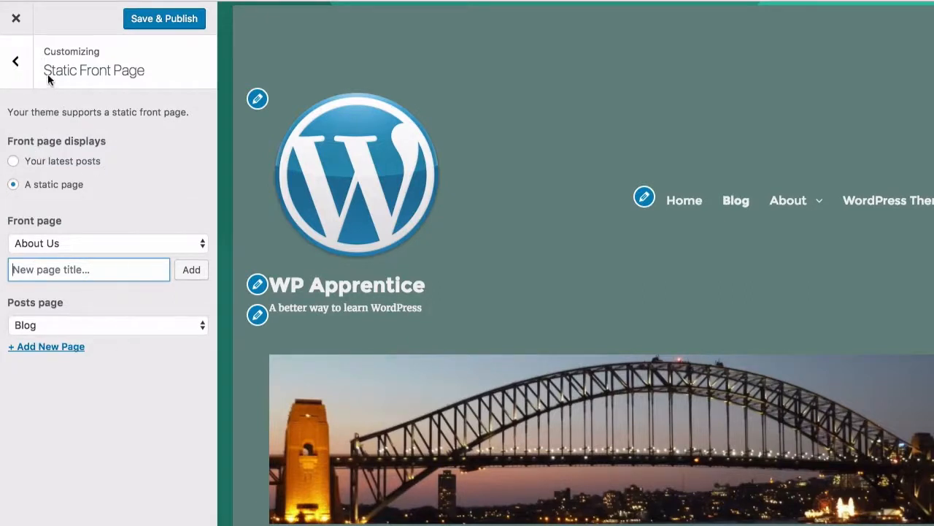
{"action": "left_click", "coordinate": [28, 71]}
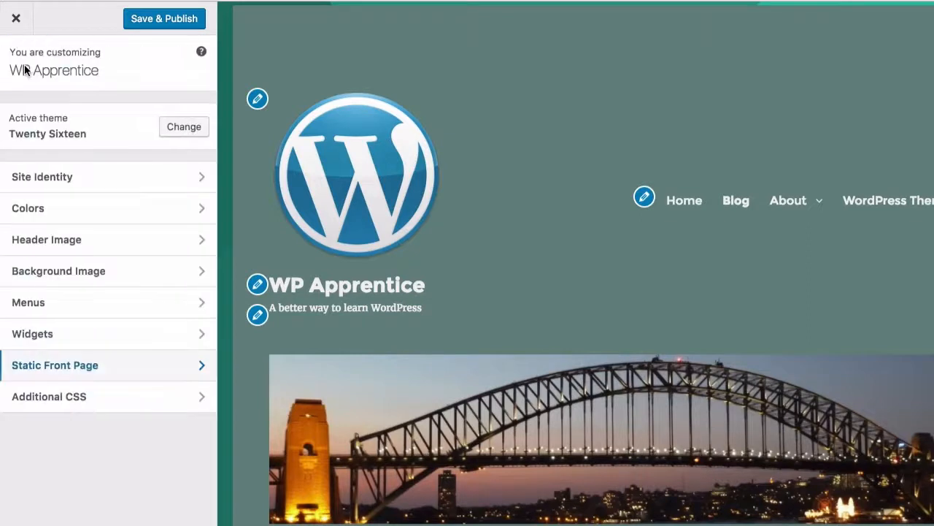
Open the Additional CSS settings and inspect the HTML of the Sucuri Security post title in the preview
{"action": "left_click", "coordinate": [78, 400]}
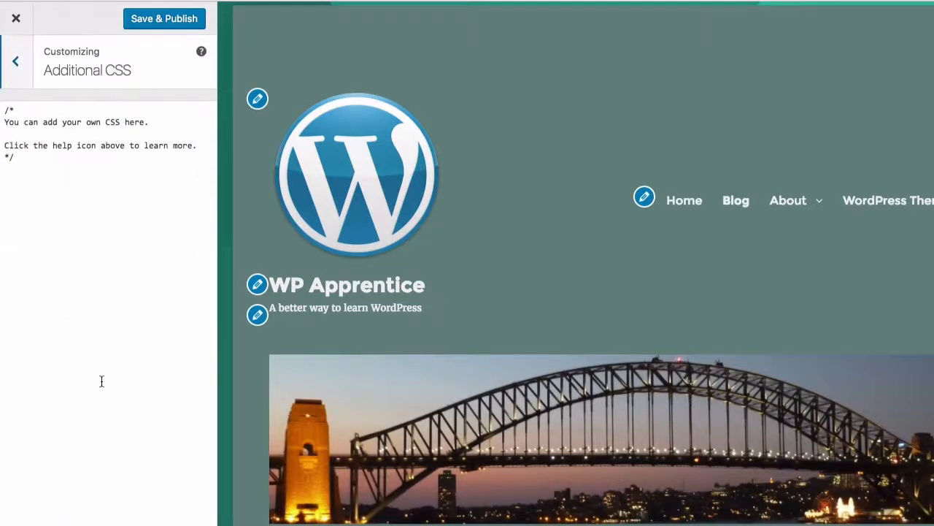
{"action": "left_click", "coordinate": [96, 175]}
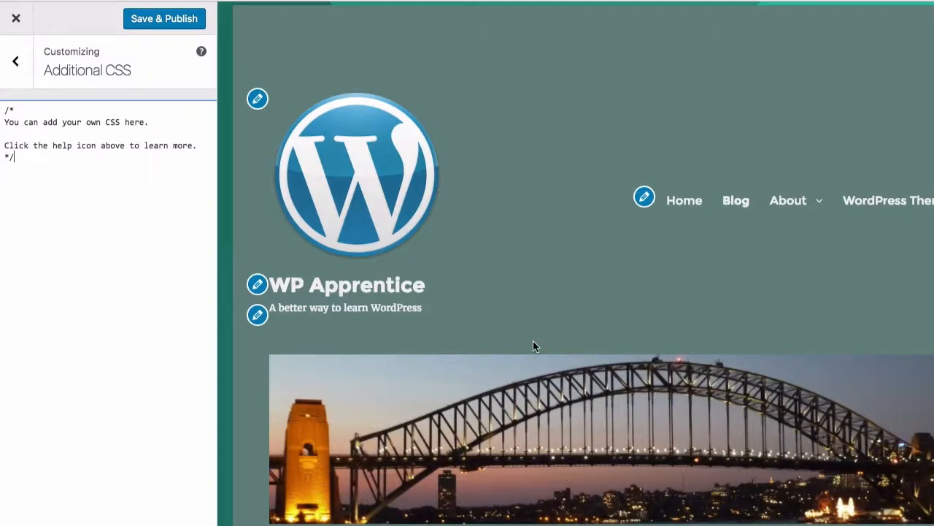
{"action": "scroll", "coordinate": [723, 349], "scroll_direction": "down", "scroll_amount": 5}
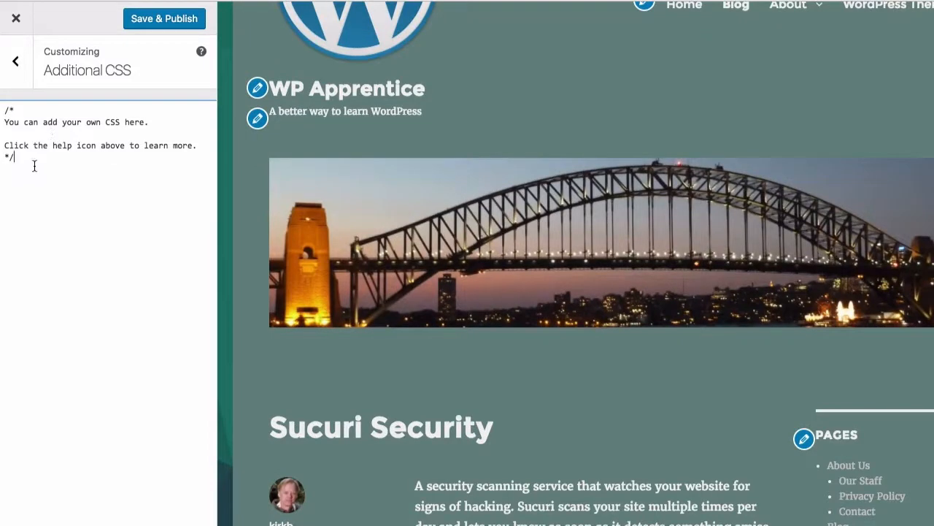
{"action": "scroll", "coordinate": [446, 411], "scroll_direction": "down", "scroll_amount": 5}
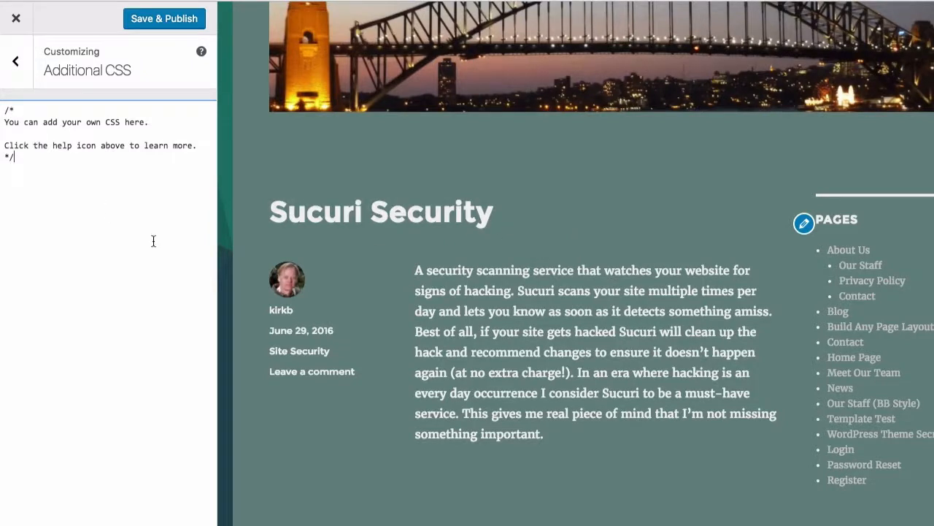
{"action": "right_click", "coordinate": [464, 220]}
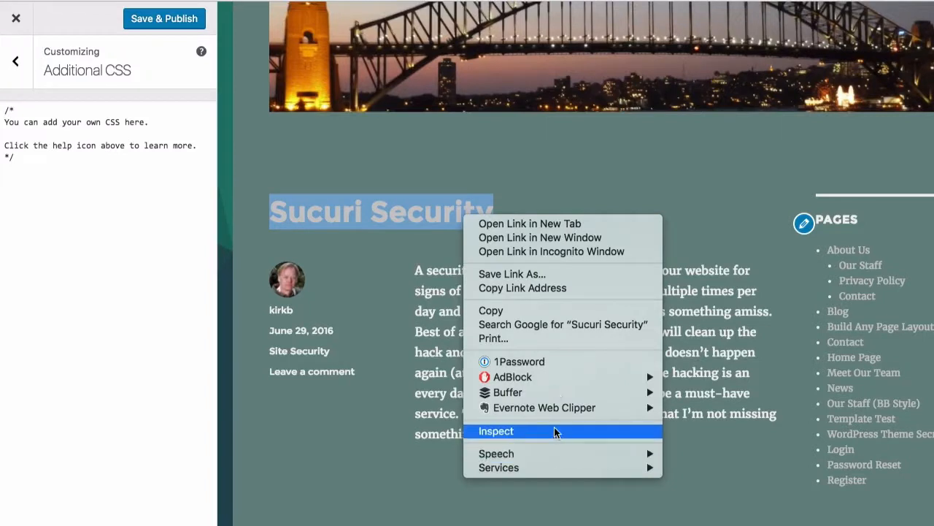
{"action": "left_click", "coordinate": [498, 432]}
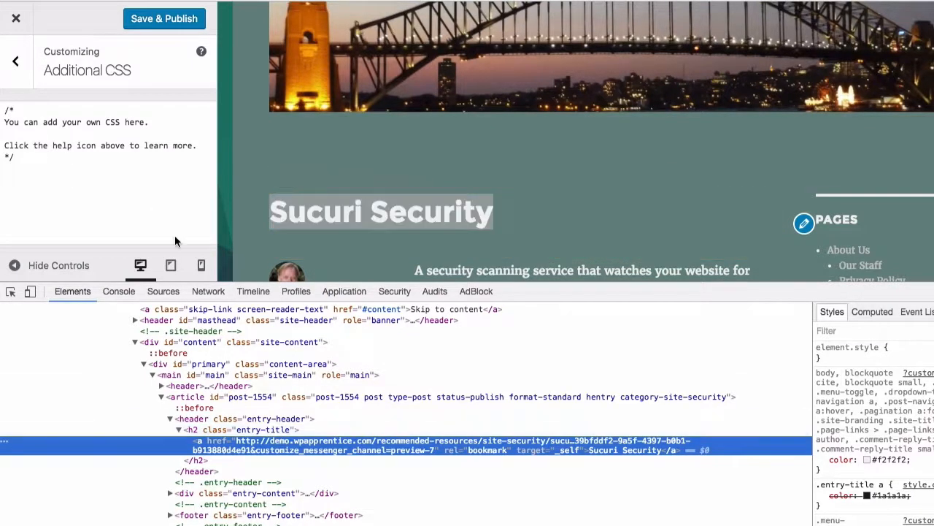
Add an empty h2.entry-title a { } rule below the comment in Additional CSS and close the inspector
{"action": "left_click", "coordinate": [40, 163]}
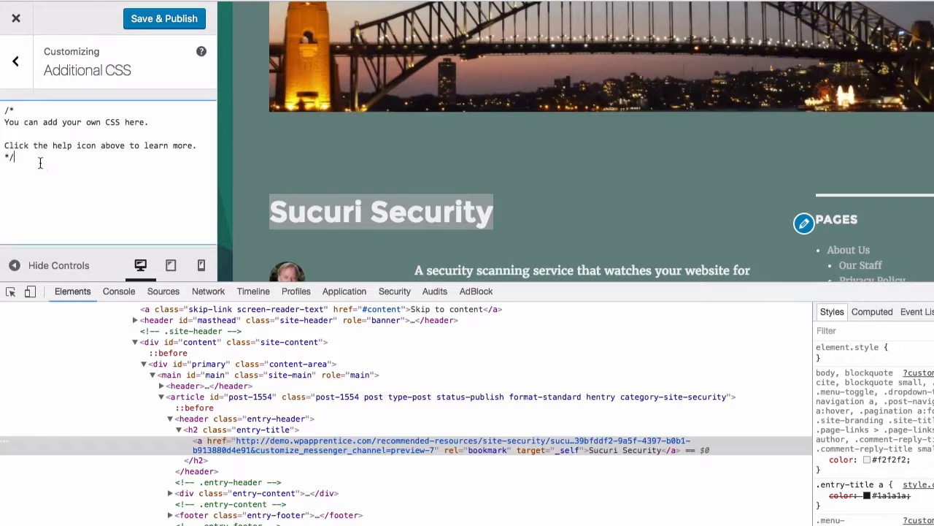
{"action": "key", "text": "Return"}
{"action": "type", "text": "h2.entry-title a {"}
{"action": "key", "text": "Return"}
{"action": "key", "text": "Return"}
{"action": "type", "text": "}"}
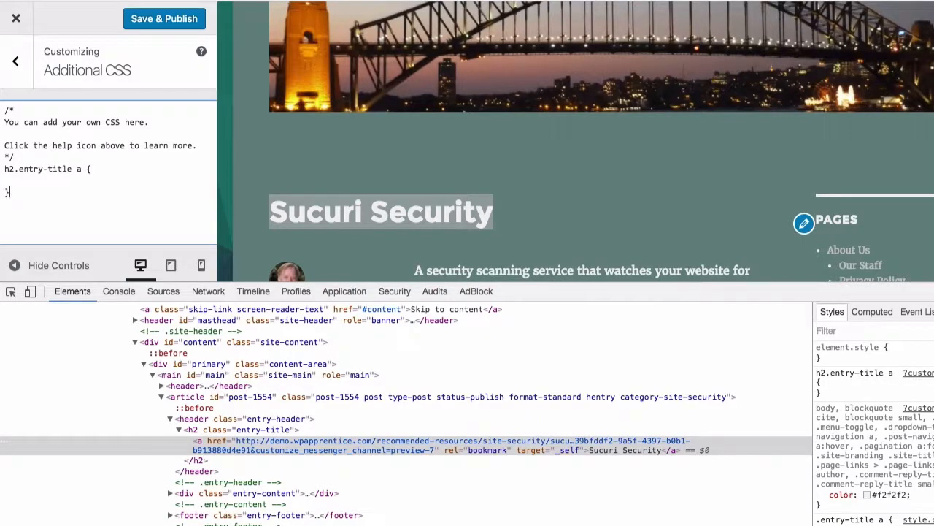
{"action": "key", "text": "super+alt+i"}
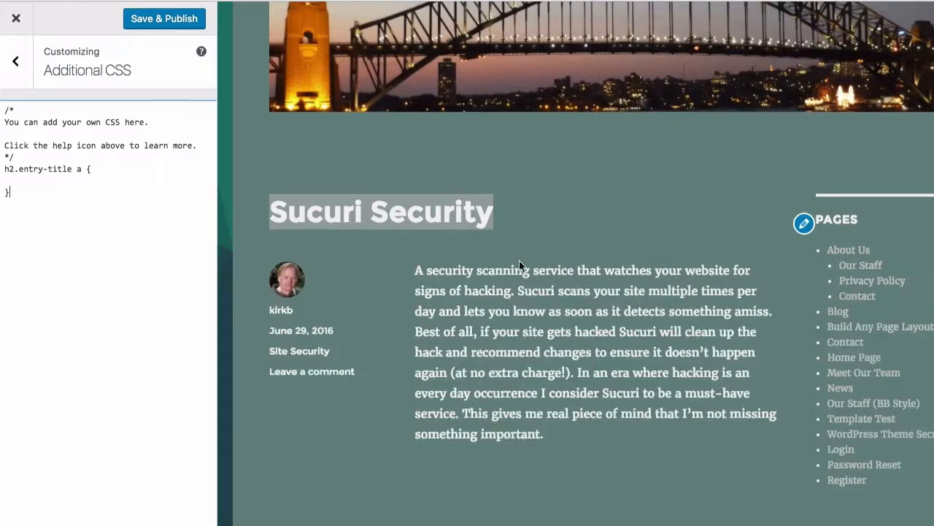
Color the post titles red by adding color: red; inside the h2.entry-title a rule
{"action": "left_click", "coordinate": [14, 177]}
{"action": "type", "text": "color: red;"}
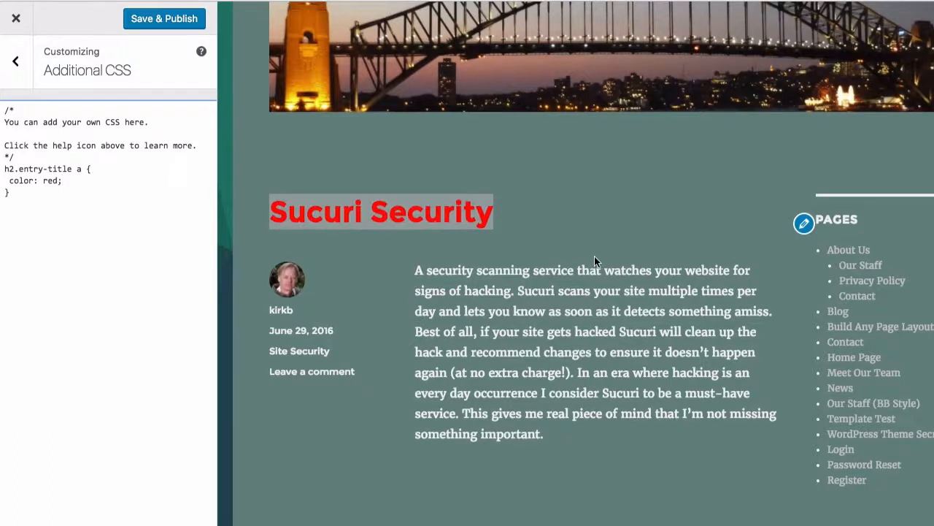
{"action": "scroll", "coordinate": [563, 205], "scroll_direction": "up", "scroll_amount": 2}
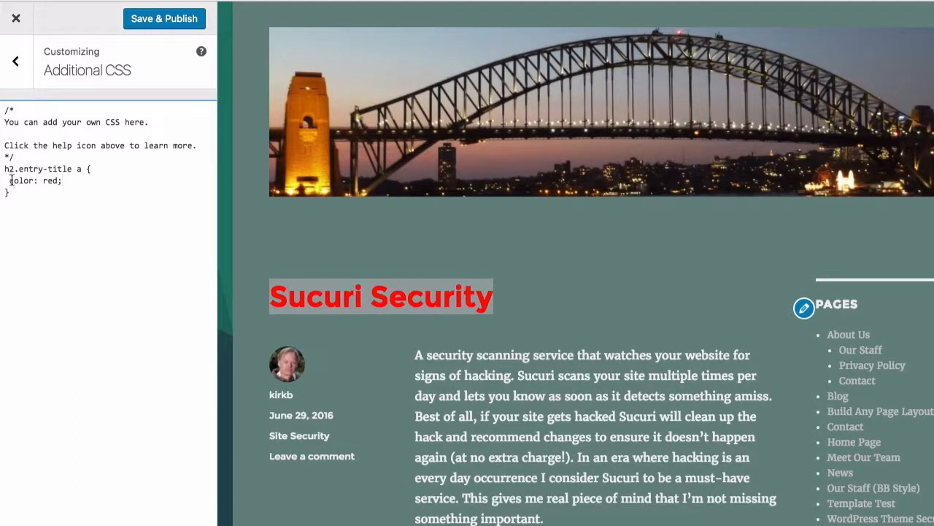
Delete the h2.entry-title a rule from Additional CSS and return to the customizer overview
{"action": "left_click", "coordinate": [40, 180]}
{"action": "left_click_drag", "start_coordinate": [50, 194], "coordinate": [5, 167]}
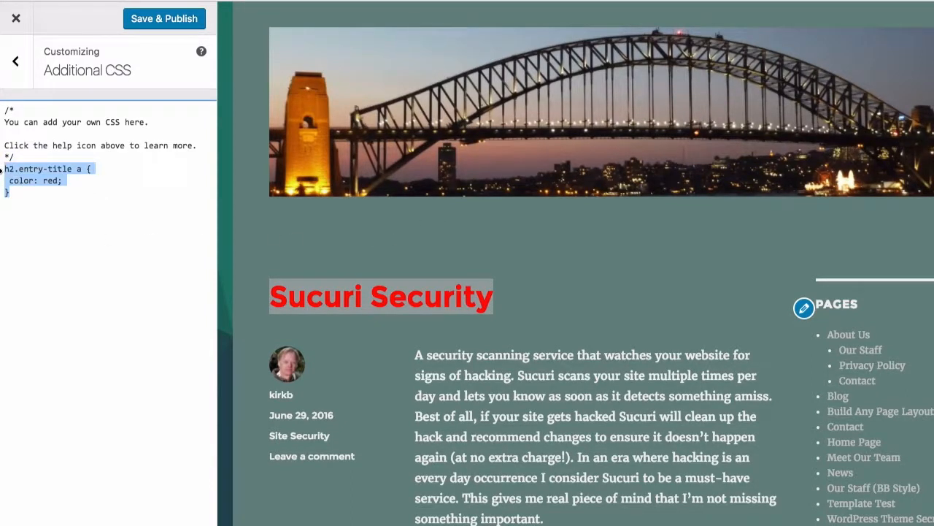
{"action": "key", "text": "BackSpace"}
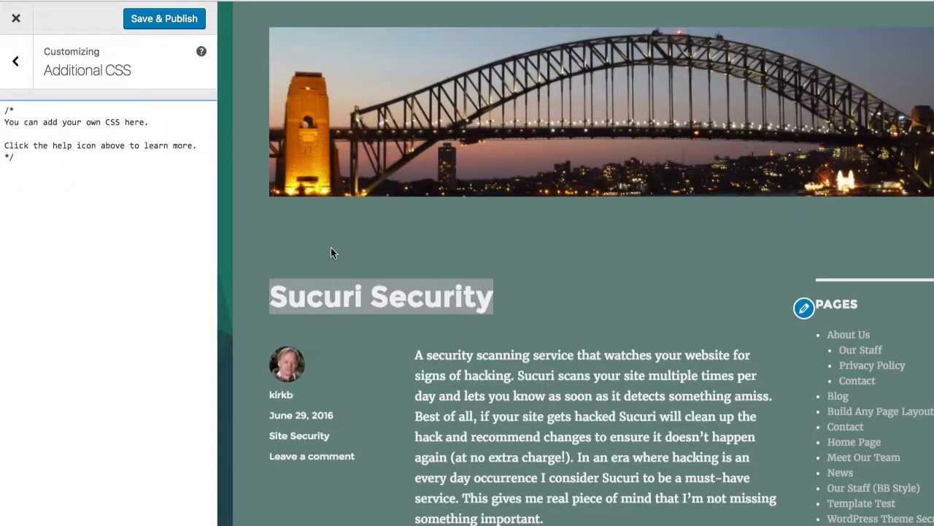
{"action": "left_click", "coordinate": [15, 63]}
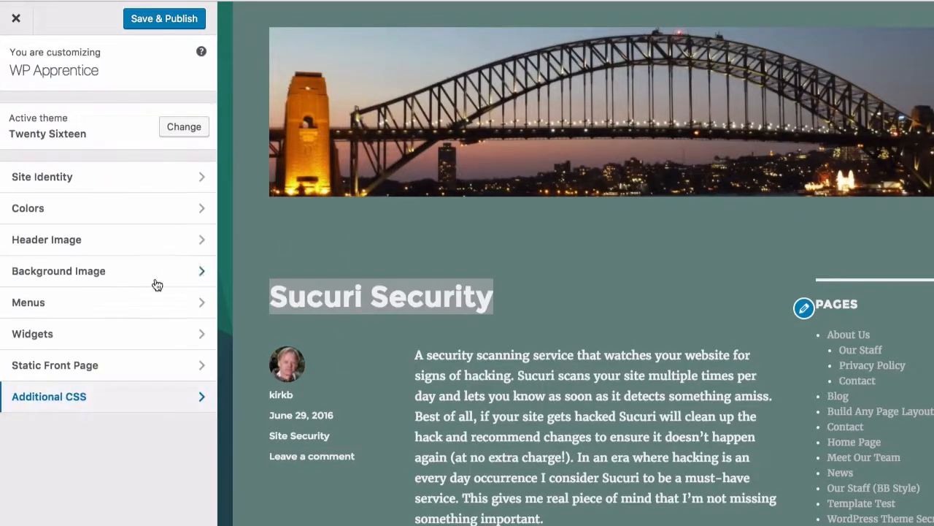
Review the customized header, navigation, blog posts and sidebar throughout the site preview
{"action": "scroll", "coordinate": [641, 480], "scroll_direction": "down", "scroll_amount": 2}
{"action": "scroll", "coordinate": [642, 481], "scroll_direction": "up", "scroll_amount": 6}
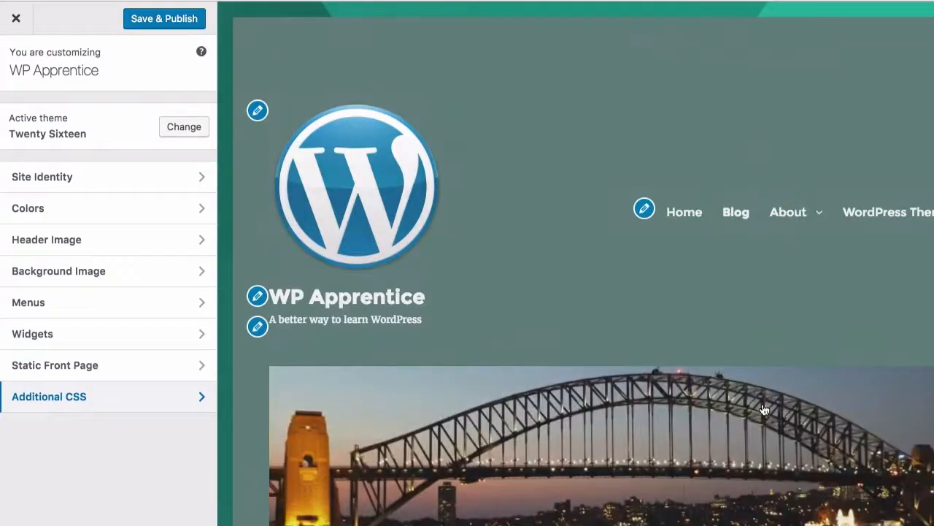
{"action": "scroll", "coordinate": [728, 407], "scroll_direction": "down", "scroll_amount": 10}
{"action": "scroll", "coordinate": [728, 405], "scroll_direction": "down", "scroll_amount": 2}
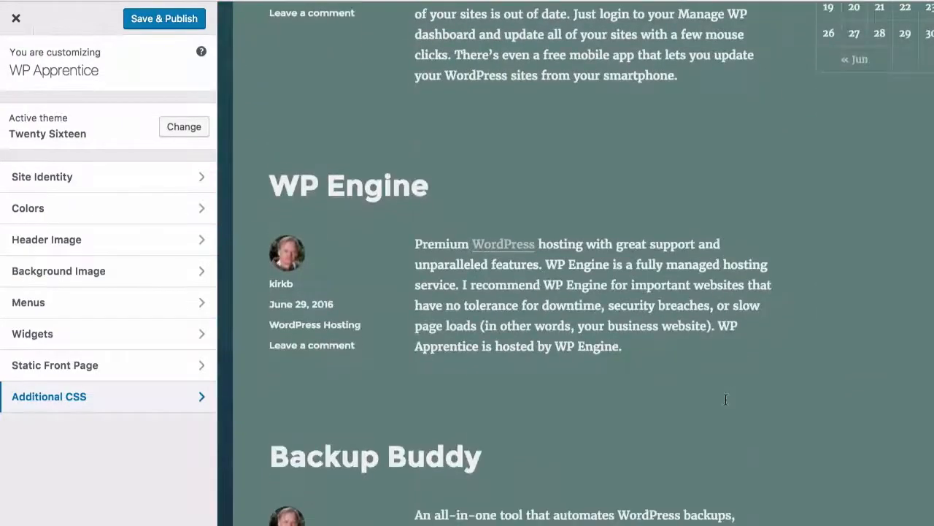
{"action": "scroll", "coordinate": [726, 403], "scroll_direction": "up", "scroll_amount": 8}
{"action": "scroll", "coordinate": [726, 401], "scroll_direction": "up", "scroll_amount": 5}
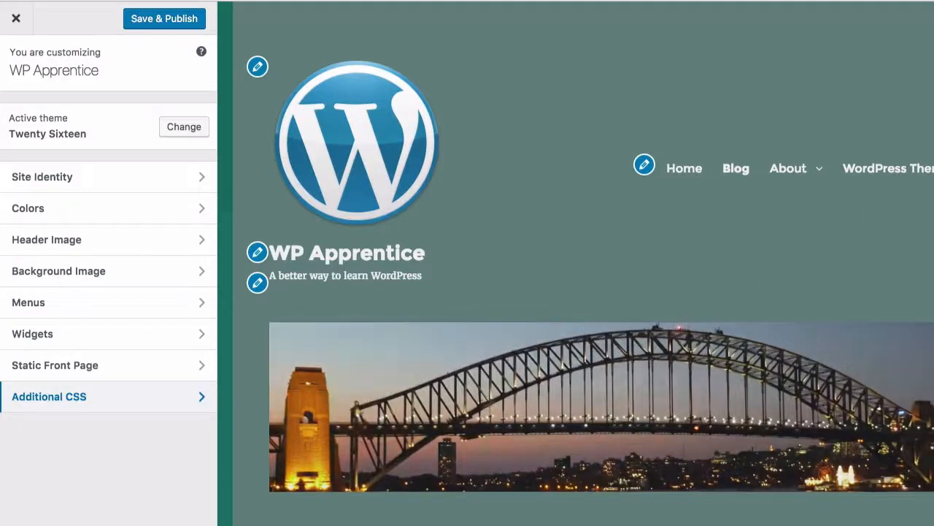
{"action": "scroll", "coordinate": [849, 476], "scroll_direction": "down", "scroll_amount": 1}
{"action": "scroll", "coordinate": [850, 476], "scroll_direction": "down", "scroll_amount": 5}
{"action": "scroll", "coordinate": [484, 303], "scroll_direction": "up", "scroll_amount": 6}
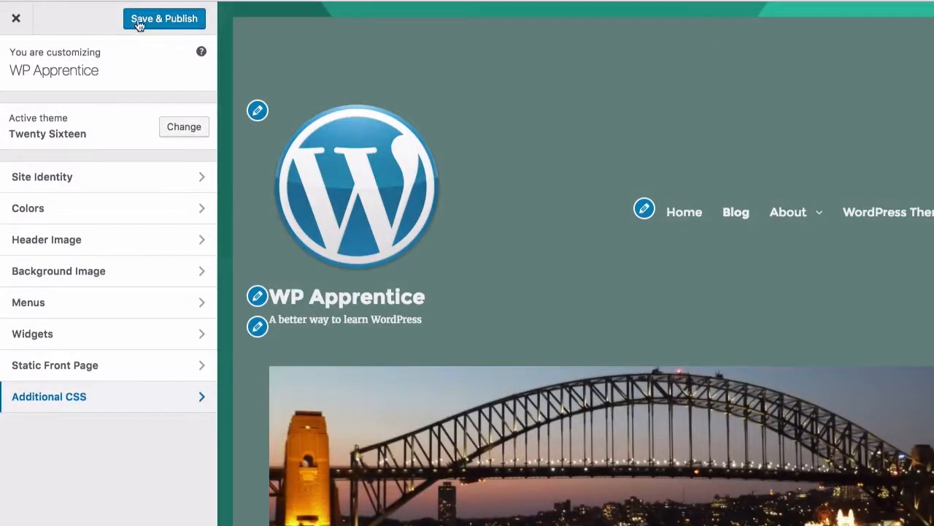
Save and publish the customizations, and reopen the customizer from the live site
{"action": "left_click", "coordinate": [164, 20]}
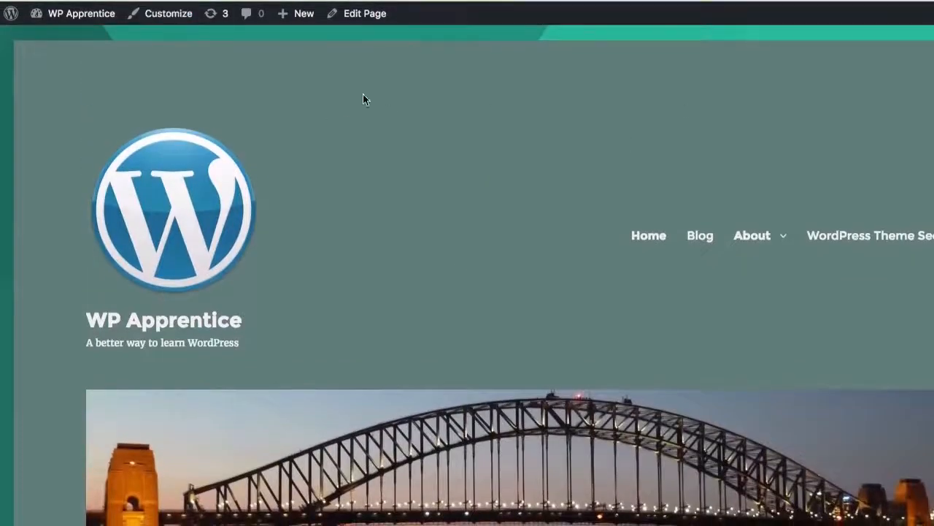
{"action": "left_click", "coordinate": [196, 7]}
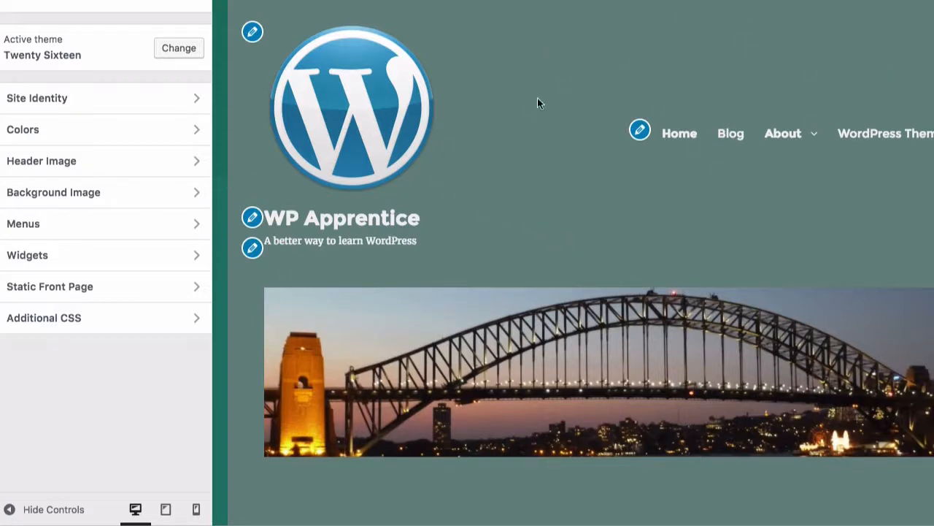
{"action": "scroll", "coordinate": [640, 267], "scroll_direction": "down", "scroll_amount": 3}
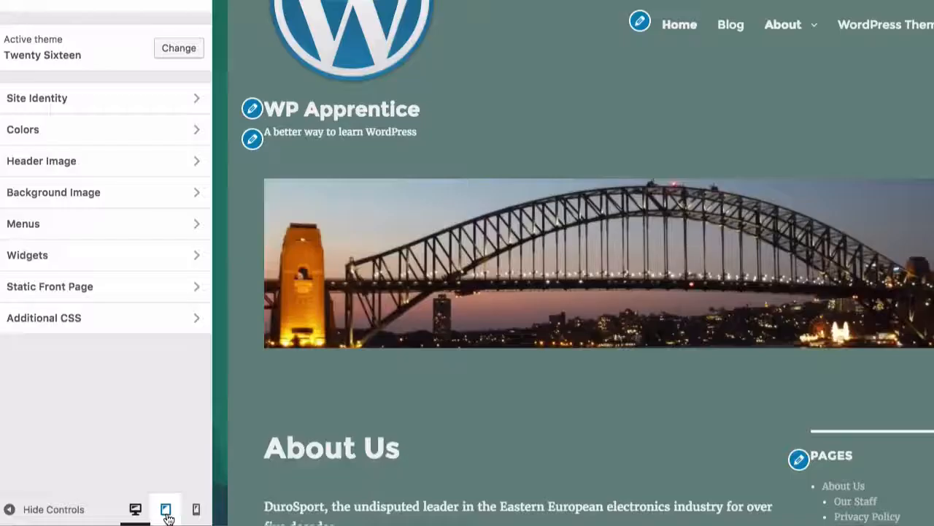
Preview the site at tablet size and examine the header, menu and page content
{"action": "left_click", "coordinate": [166, 511]}
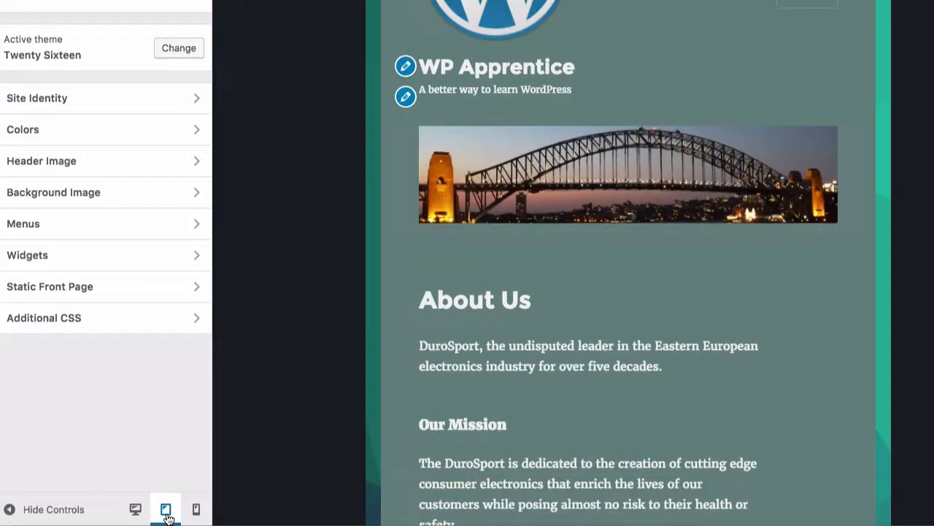
{"action": "scroll", "coordinate": [616, 359], "scroll_direction": "up", "scroll_amount": 2}
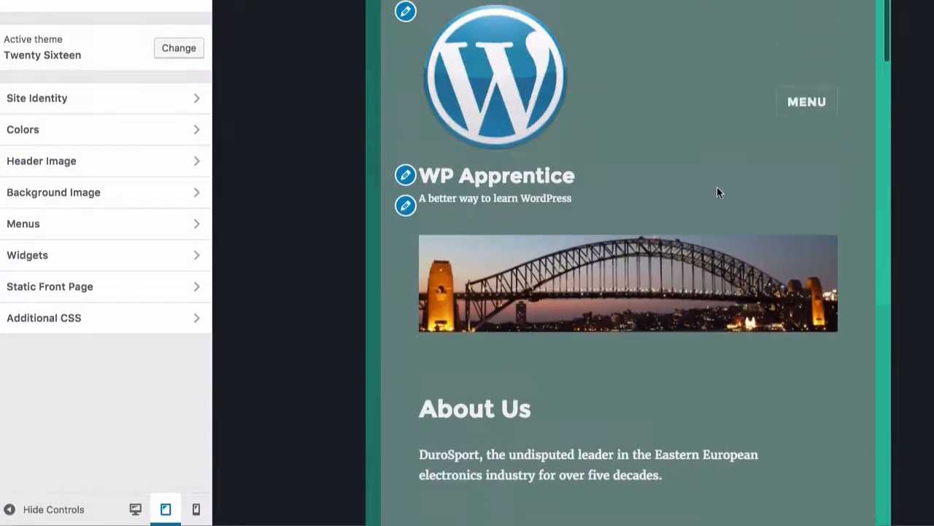
{"action": "scroll", "coordinate": [777, 301], "scroll_direction": "down", "scroll_amount": 15}
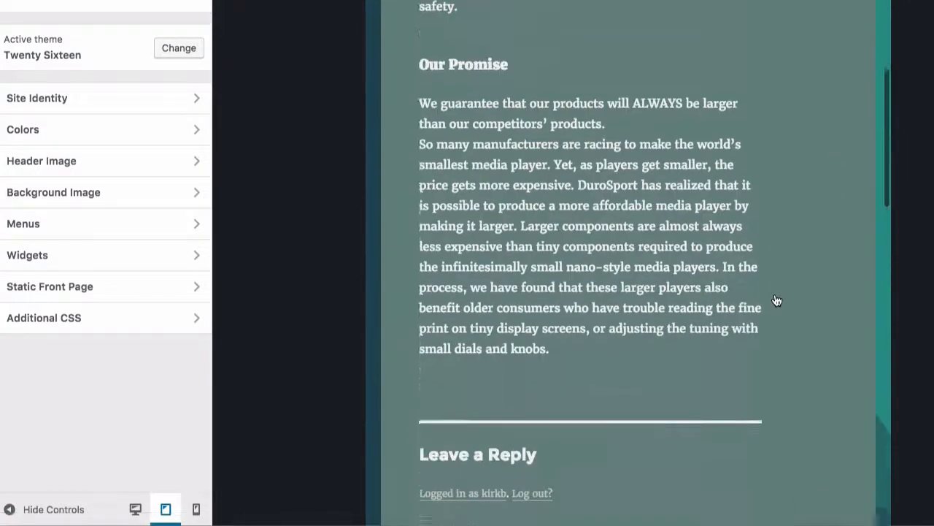
{"action": "scroll", "coordinate": [777, 301], "scroll_direction": "up", "scroll_amount": 15}
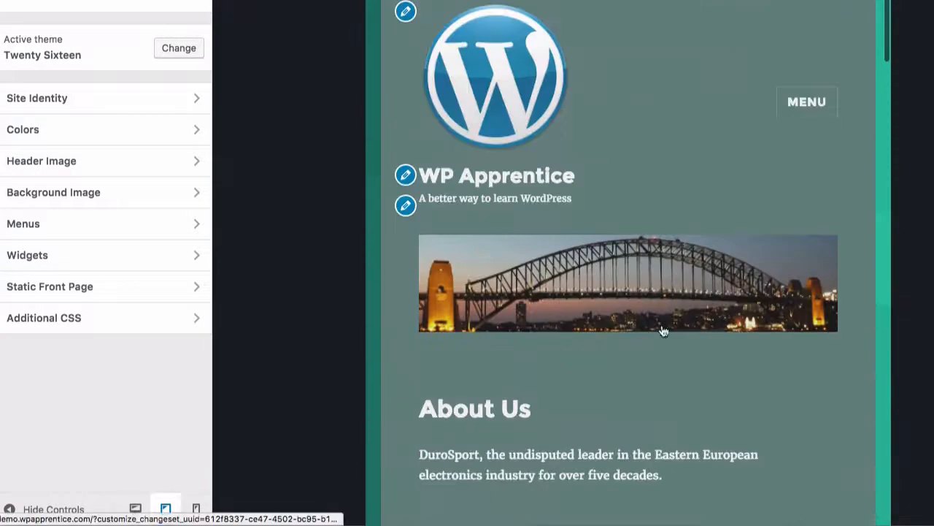
Preview the site at mobile size and examine how the header and About Us content are laid out
{"action": "left_click", "coordinate": [196, 510]}
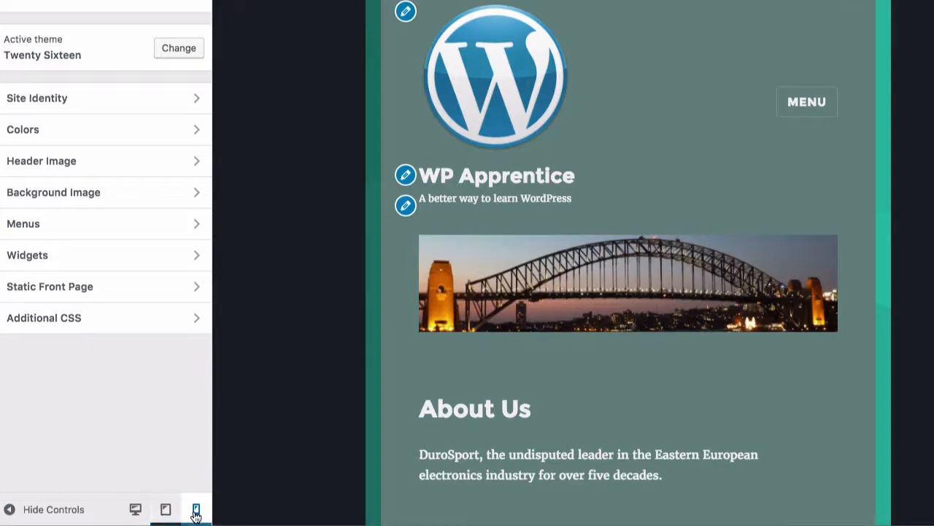
{"action": "scroll", "coordinate": [658, 192], "scroll_direction": "down", "scroll_amount": 10}
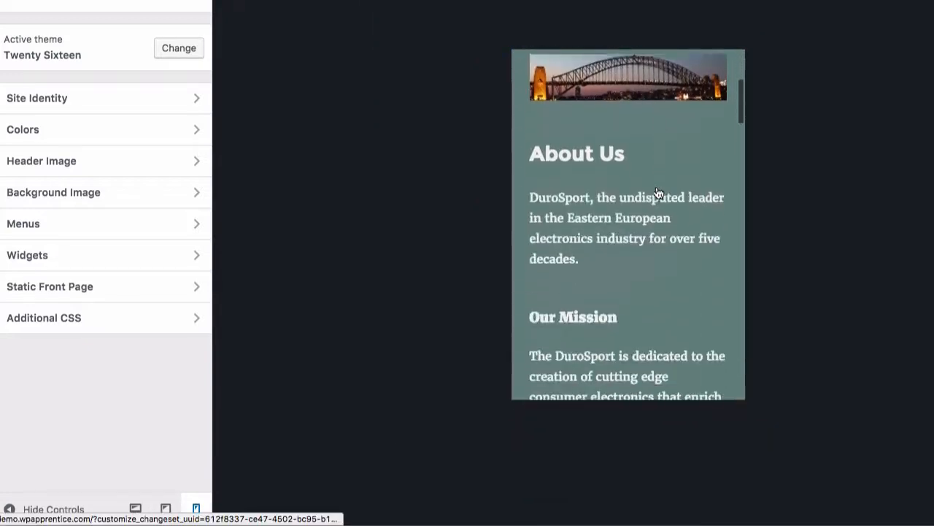
{"action": "scroll", "coordinate": [656, 192], "scroll_direction": "down", "scroll_amount": 15}
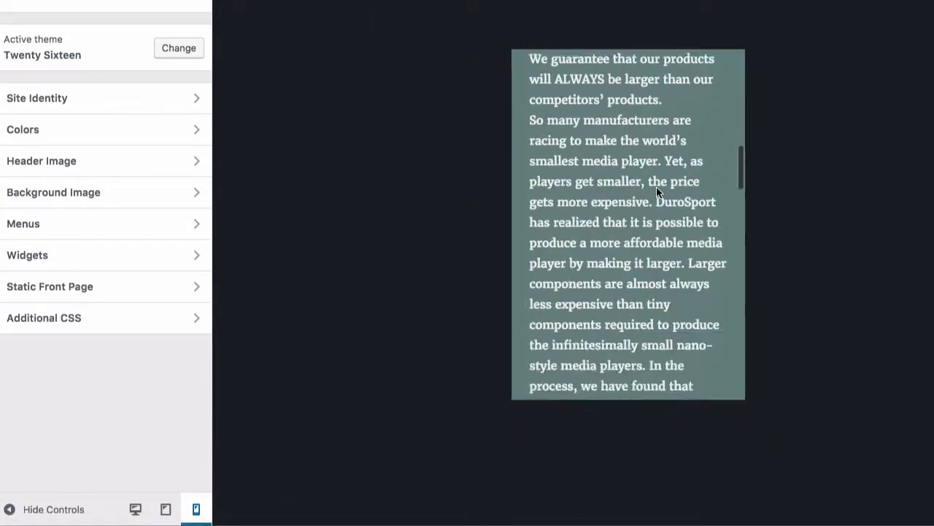
{"action": "scroll", "coordinate": [656, 192], "scroll_direction": "up", "scroll_amount": 20}
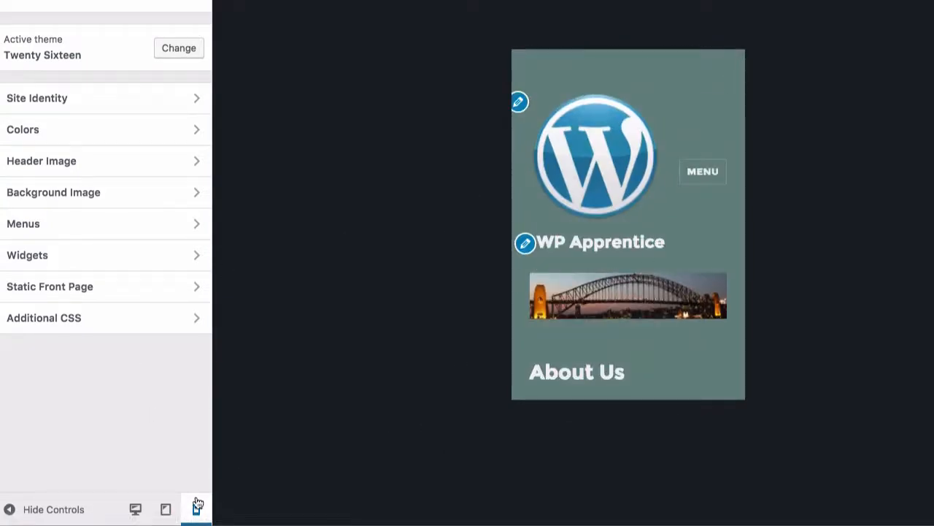
Compare the header and navigation menu across the tablet, desktop and mobile previews, ending on the desktop size
{"action": "left_click", "coordinate": [166, 509]}
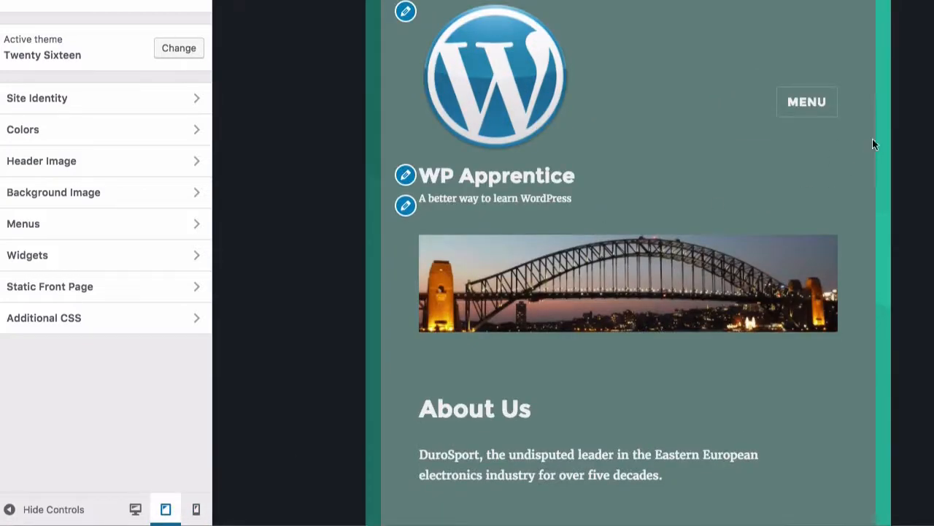
{"action": "left_click", "coordinate": [133, 508]}
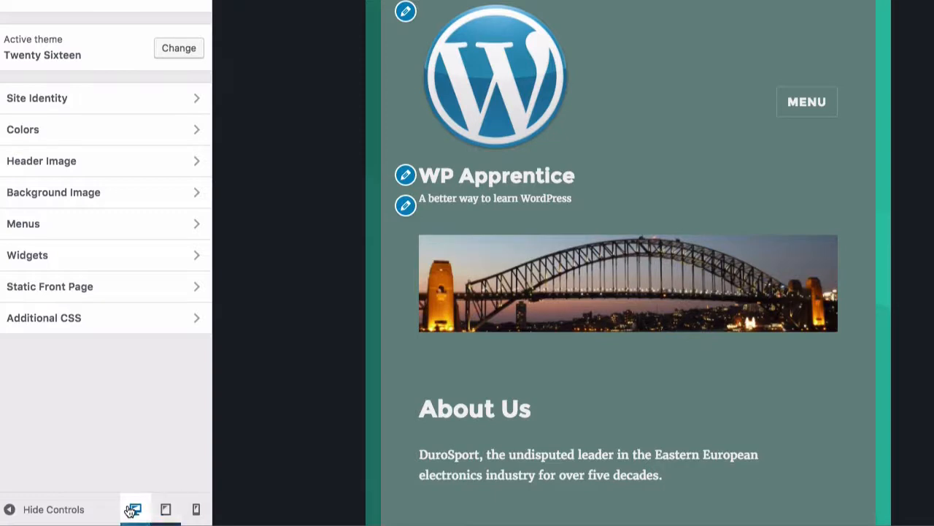
{"action": "scroll", "coordinate": [855, 228], "scroll_direction": "down", "scroll_amount": 1}
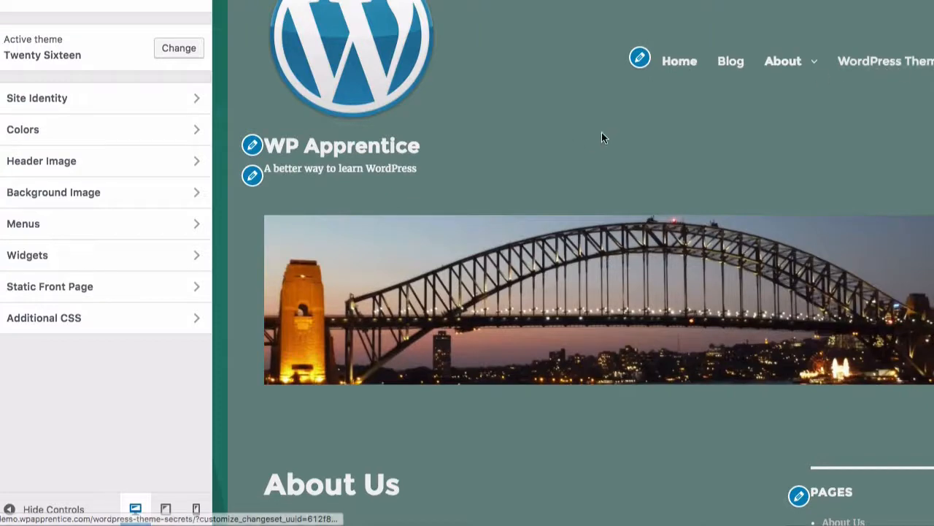
{"action": "scroll", "coordinate": [598, 138], "scroll_direction": "up", "scroll_amount": 1}
{"action": "scroll", "coordinate": [762, 211], "scroll_direction": "down", "scroll_amount": 2}
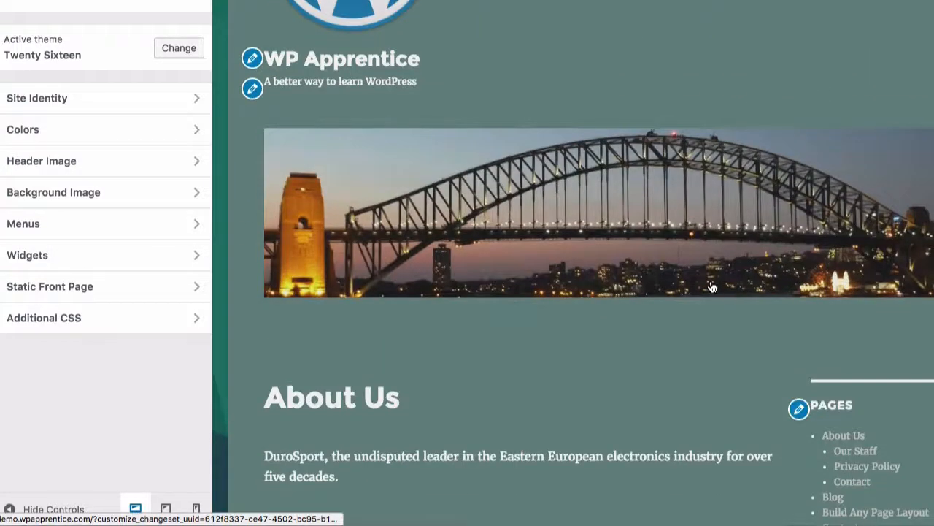
{"action": "scroll", "coordinate": [582, 189], "scroll_direction": "up", "scroll_amount": 2}
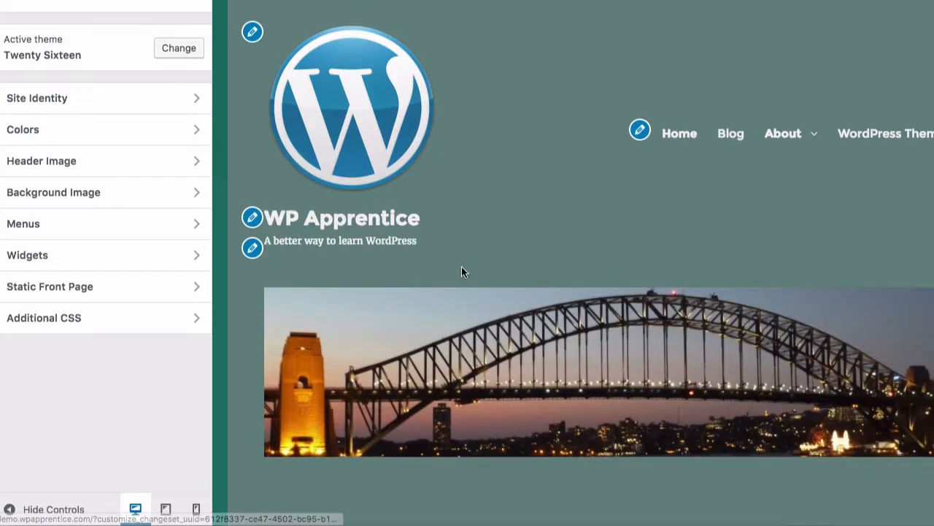
{"action": "left_click", "coordinate": [165, 508]}
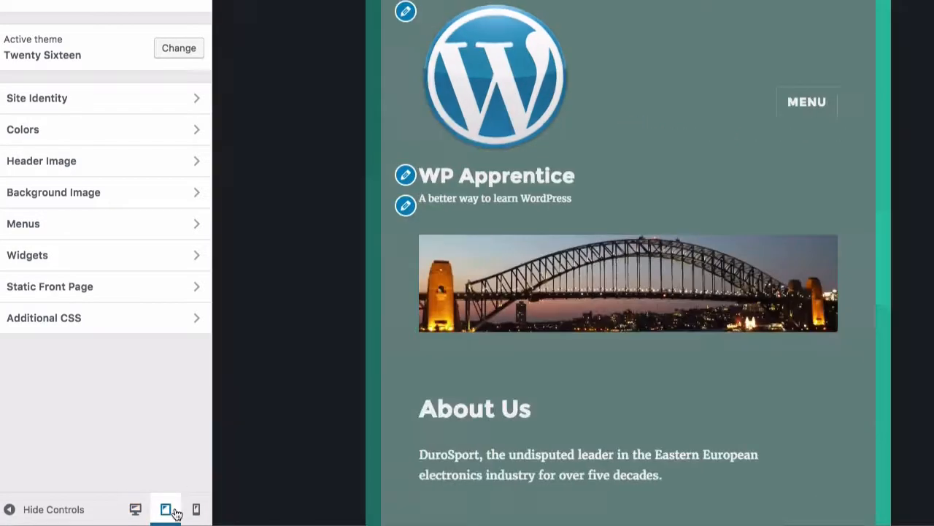
{"action": "left_click", "coordinate": [196, 508]}
{"action": "left_click", "coordinate": [137, 509]}
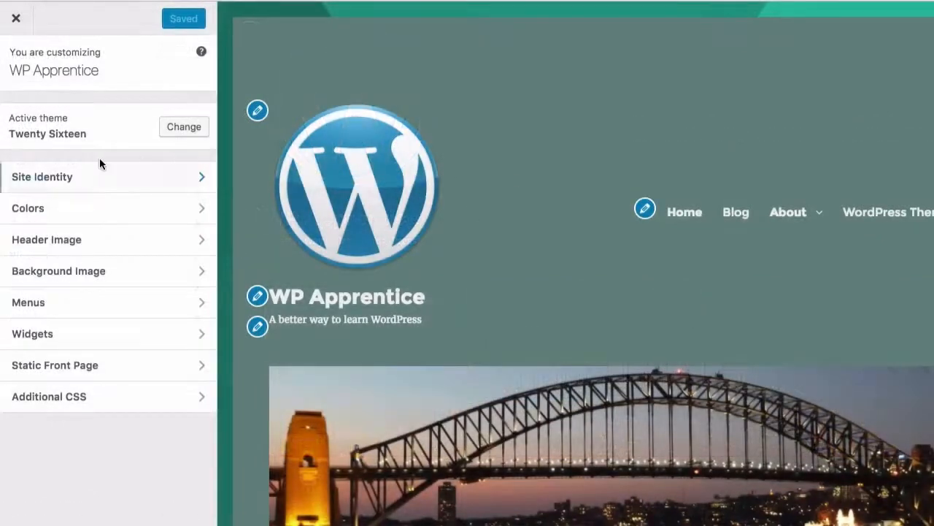
Browse the installed themes and view the details of Genesis Sample 2
{"action": "left_click", "coordinate": [174, 129]}
{"action": "scroll", "coordinate": [183, 403], "scroll_direction": "down", "scroll_amount": 3}
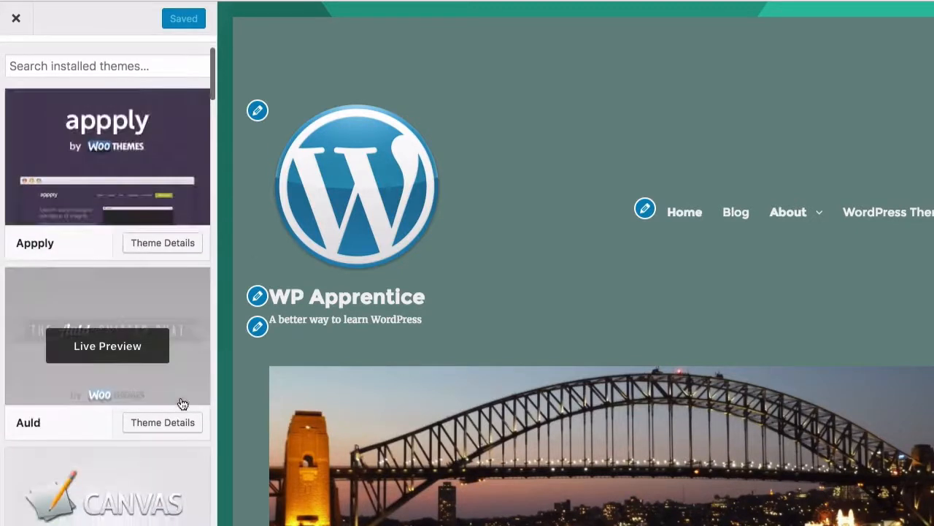
{"action": "scroll", "coordinate": [184, 404], "scroll_direction": "down", "scroll_amount": 10}
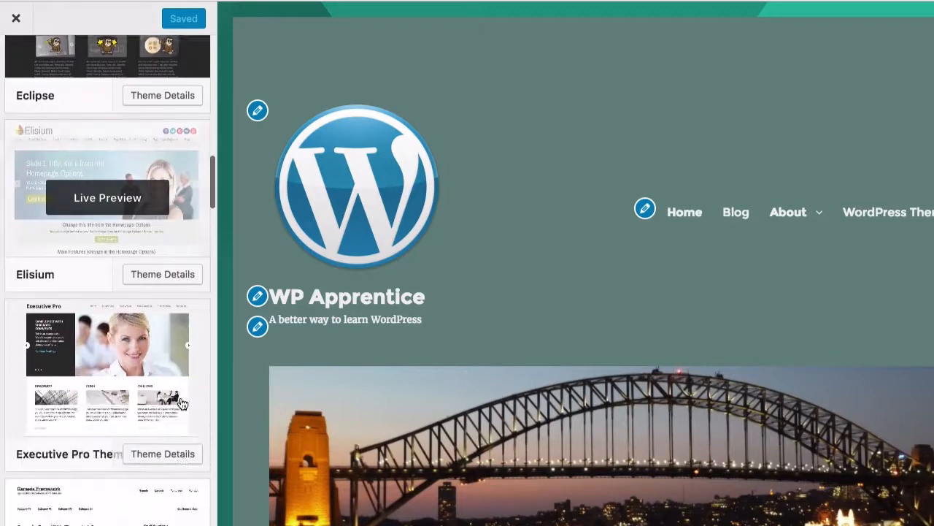
{"action": "scroll", "coordinate": [182, 404], "scroll_direction": "down", "scroll_amount": 7}
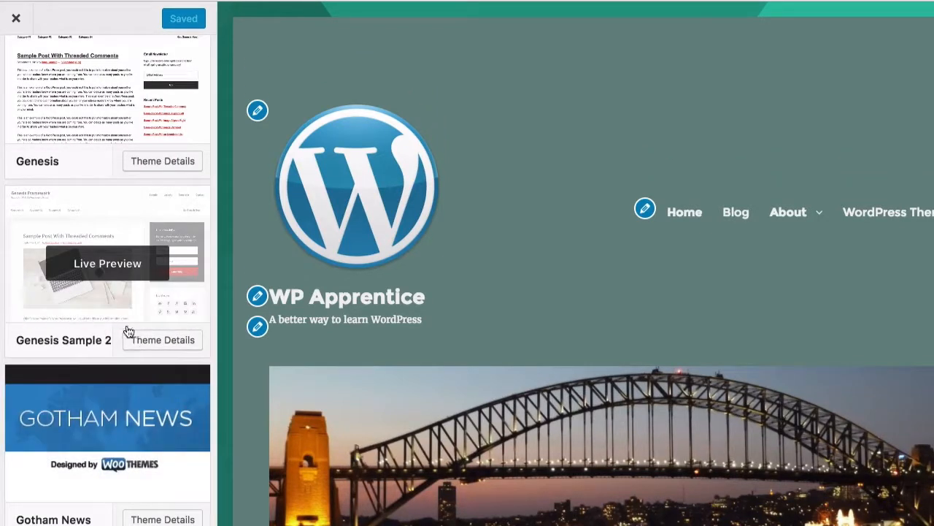
{"action": "left_click", "coordinate": [162, 340]}
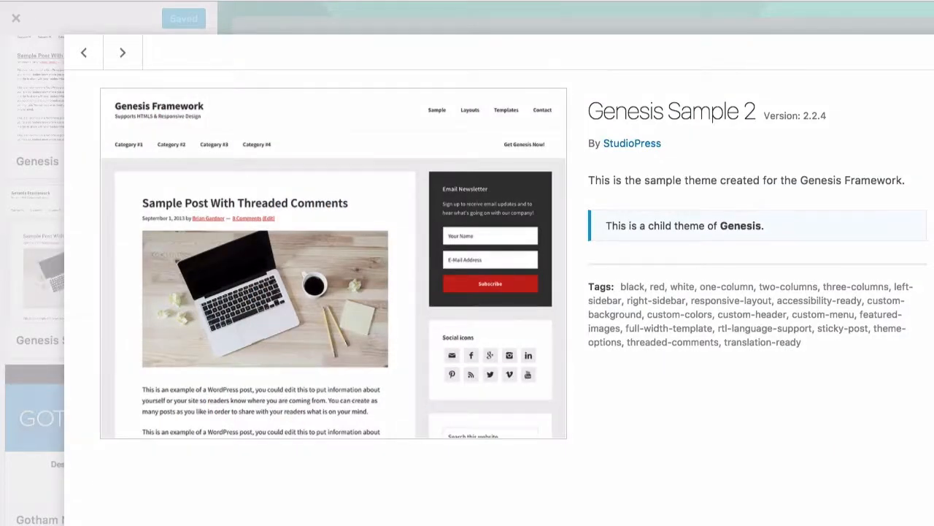
{"action": "key", "text": "Escape"}
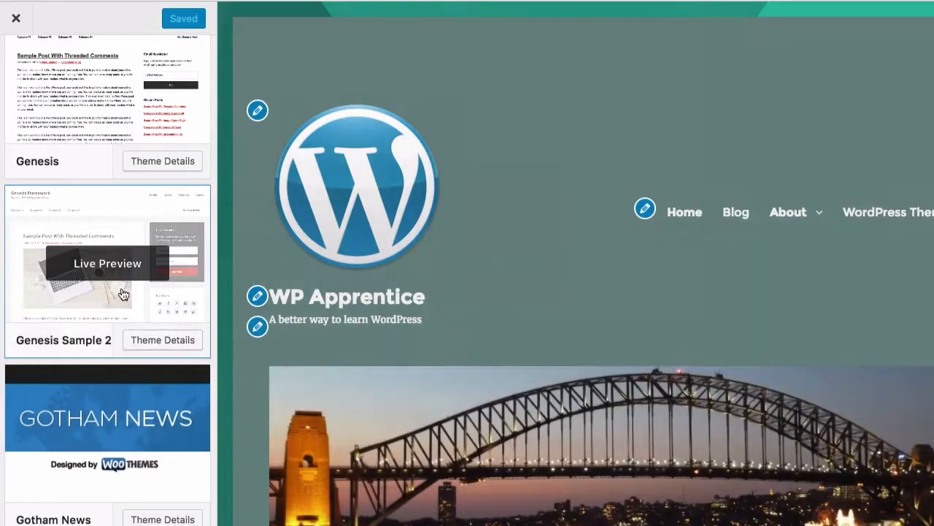
Load Genesis Sample 2 as a live preview in the customizer and look over the page
{"action": "left_click", "coordinate": [111, 269]}
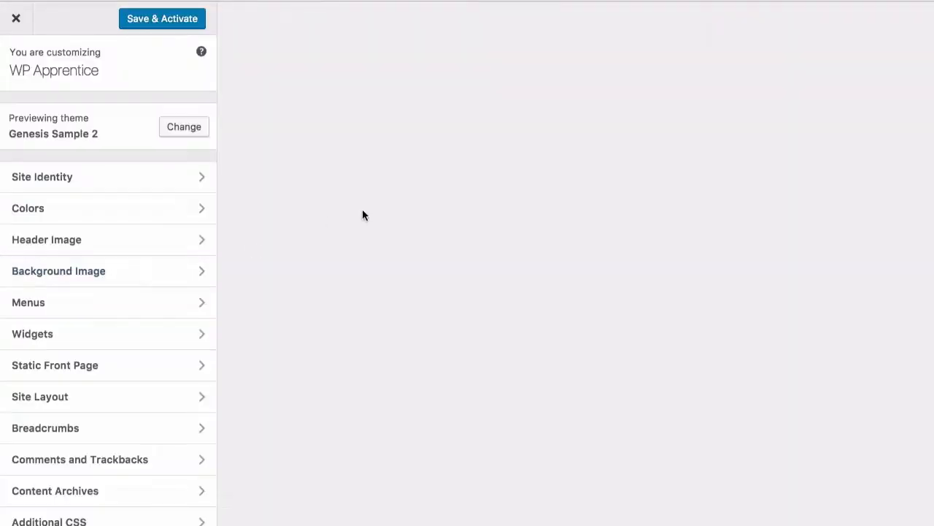
{"action": "scroll", "coordinate": [528, 175], "scroll_direction": "down", "scroll_amount": 2}
{"action": "scroll", "coordinate": [528, 175], "scroll_direction": "up", "scroll_amount": 2}
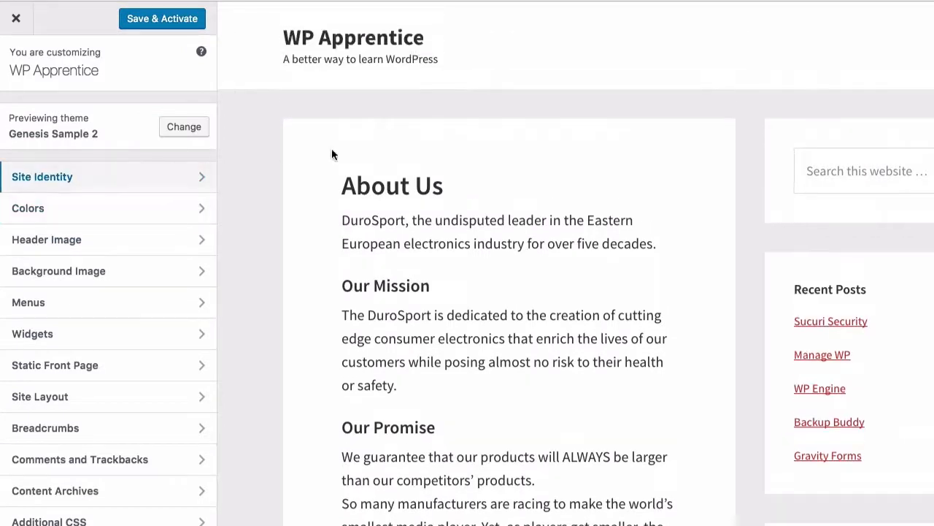
Set the Genesis Sample 2 background color to green #81d742 and return to the customizer overview
{"action": "left_click", "coordinate": [66, 210]}
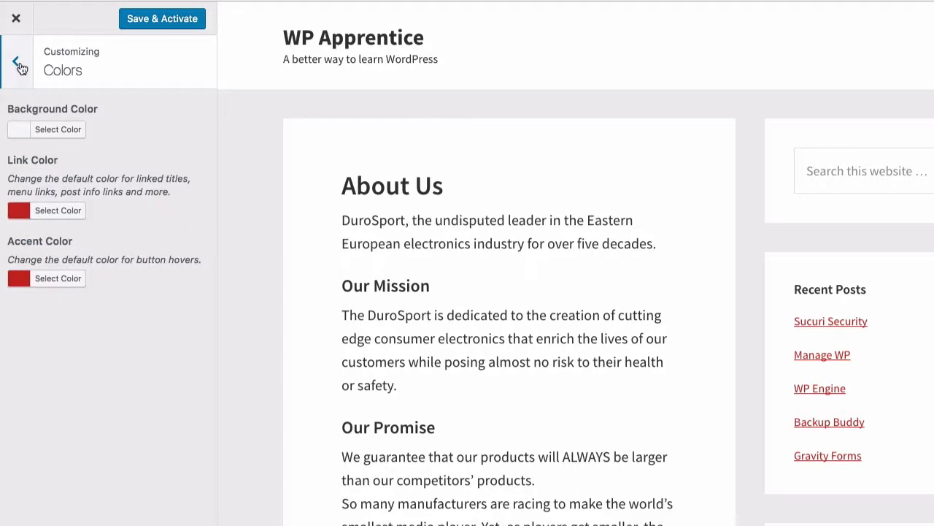
{"action": "left_click", "coordinate": [18, 65]}
{"action": "left_click", "coordinate": [63, 211]}
{"action": "left_click", "coordinate": [59, 131]}
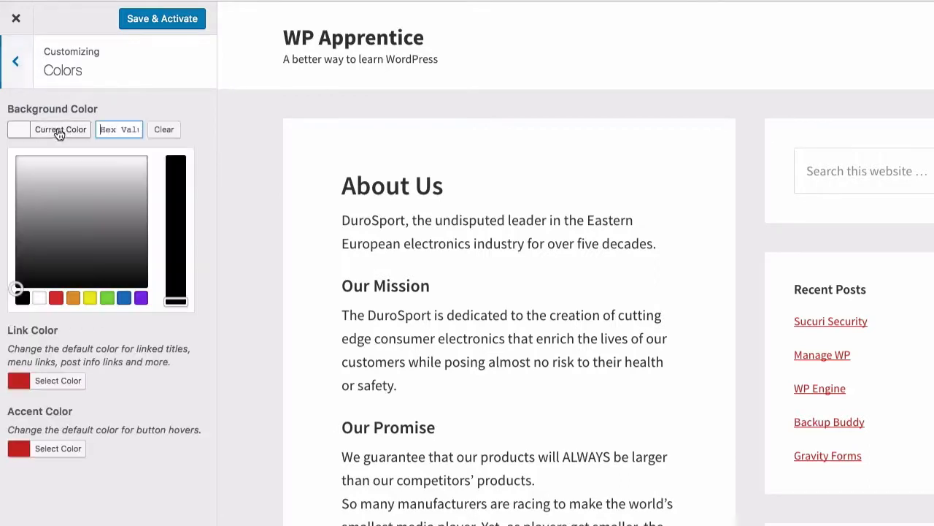
{"action": "left_click", "coordinate": [107, 298]}
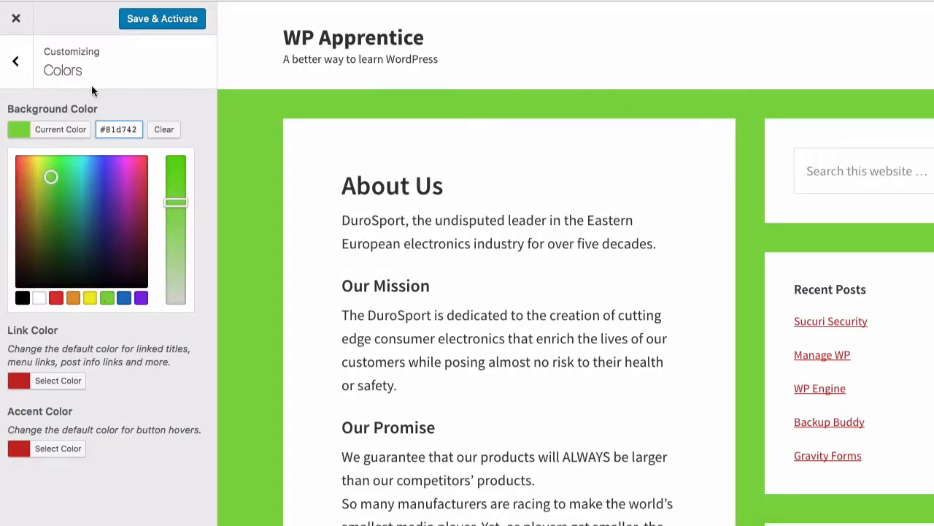
{"action": "left_click", "coordinate": [16, 62]}
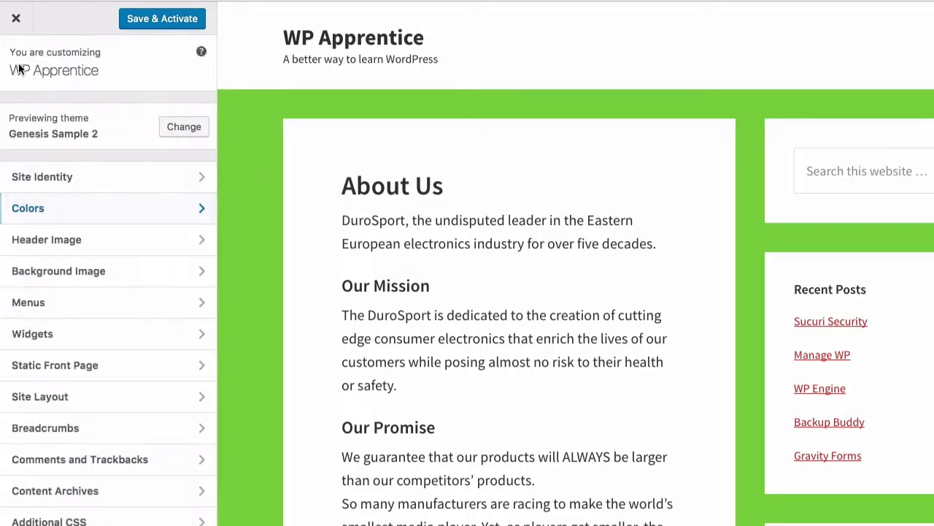
Set the multicolored geometric picture from the media library as the background image
{"action": "left_click", "coordinate": [98, 270]}
{"action": "left_click", "coordinate": [175, 169]}
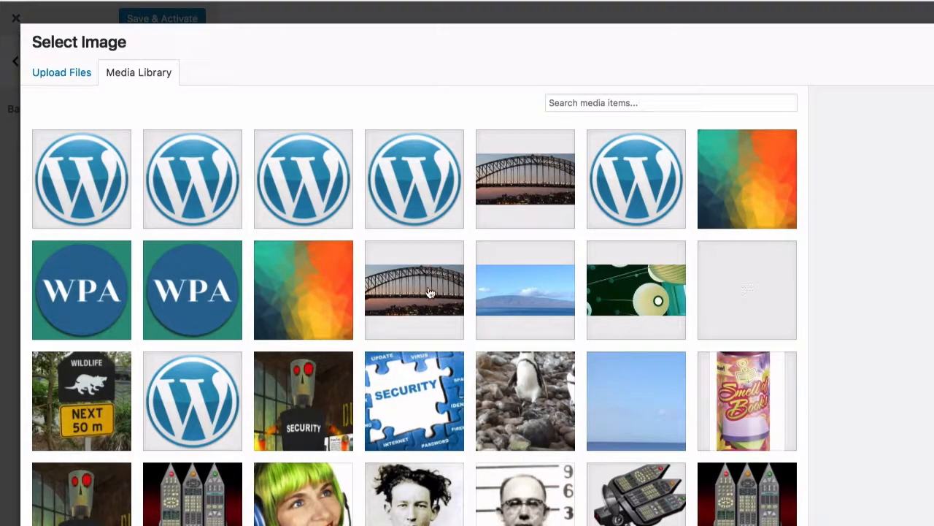
{"action": "left_click", "coordinate": [310, 293]}
{"action": "left_click", "coordinate": [931, 522]}
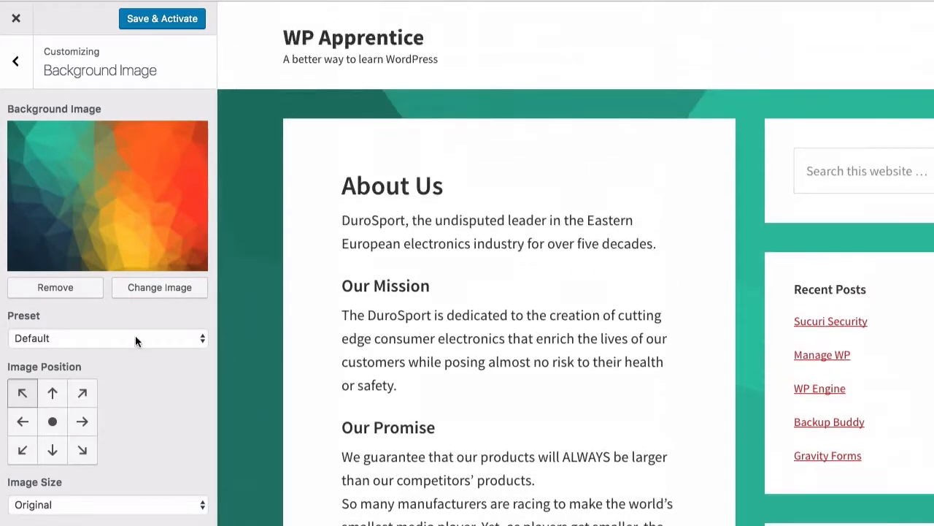
Try the Repeat and Default presets for the background image and settle on Repeat
{"action": "left_click", "coordinate": [135, 339]}
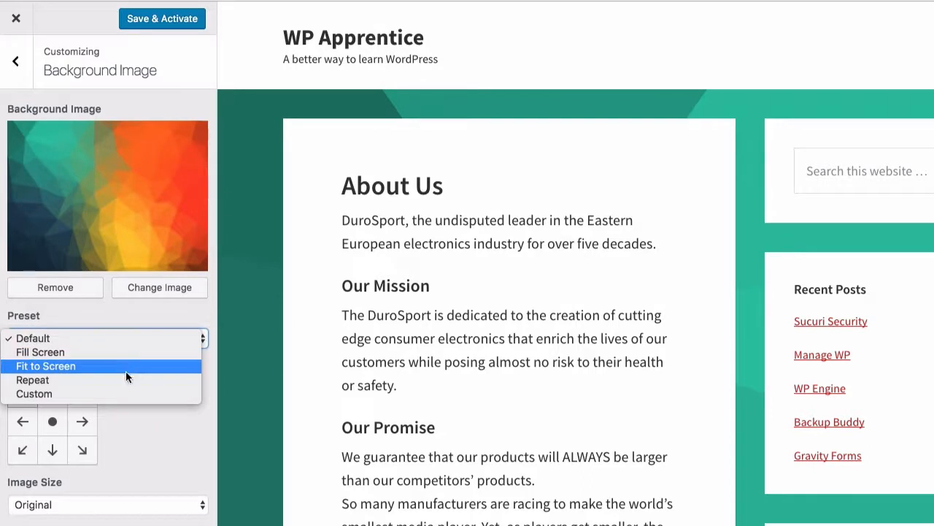
{"action": "left_click", "coordinate": [125, 377]}
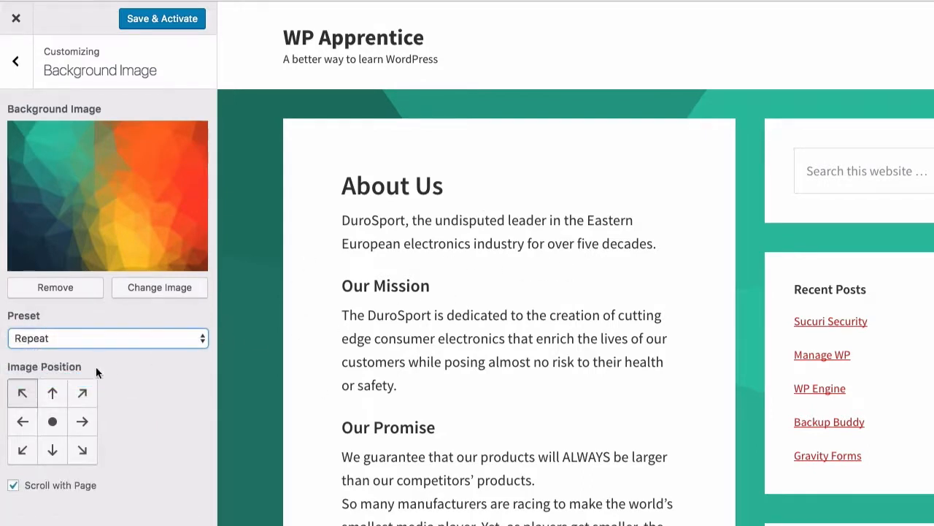
{"action": "left_click", "coordinate": [105, 338]}
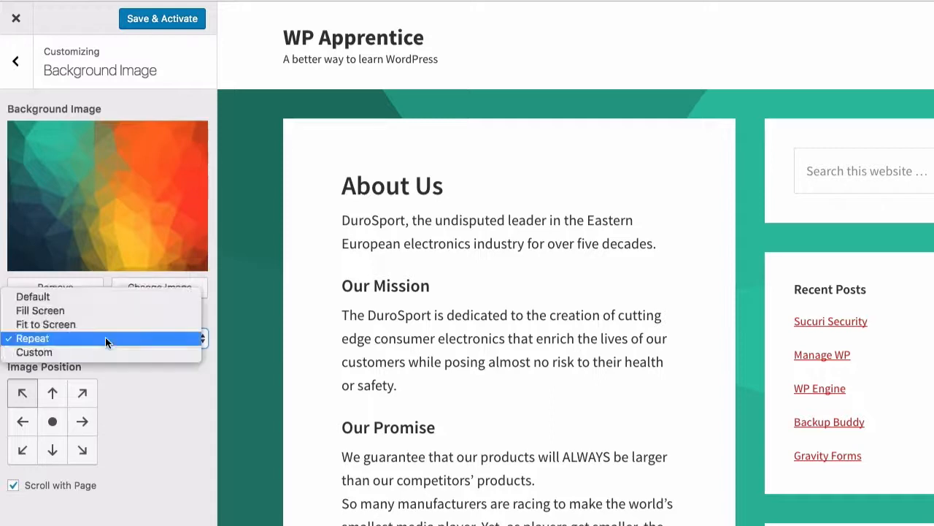
{"action": "left_click", "coordinate": [100, 294]}
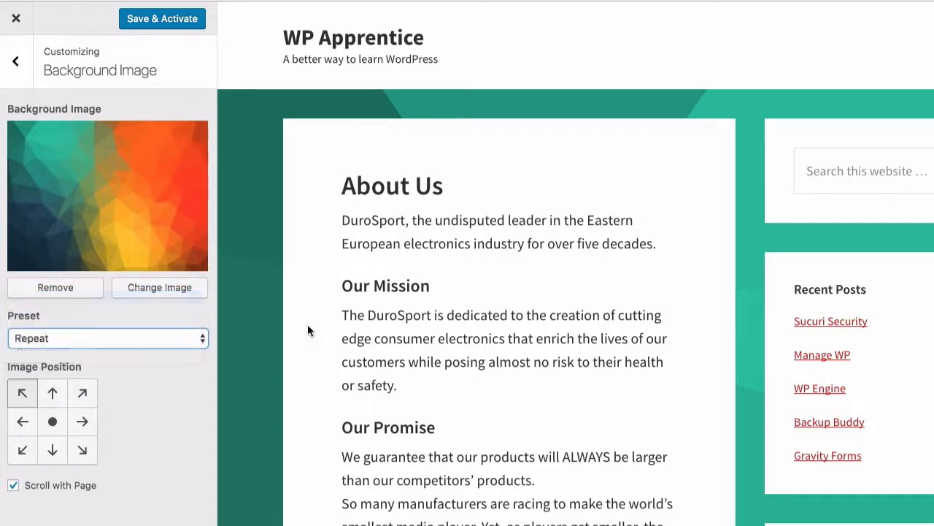
{"action": "left_click", "coordinate": [94, 339]}
{"action": "left_click", "coordinate": [93, 379]}
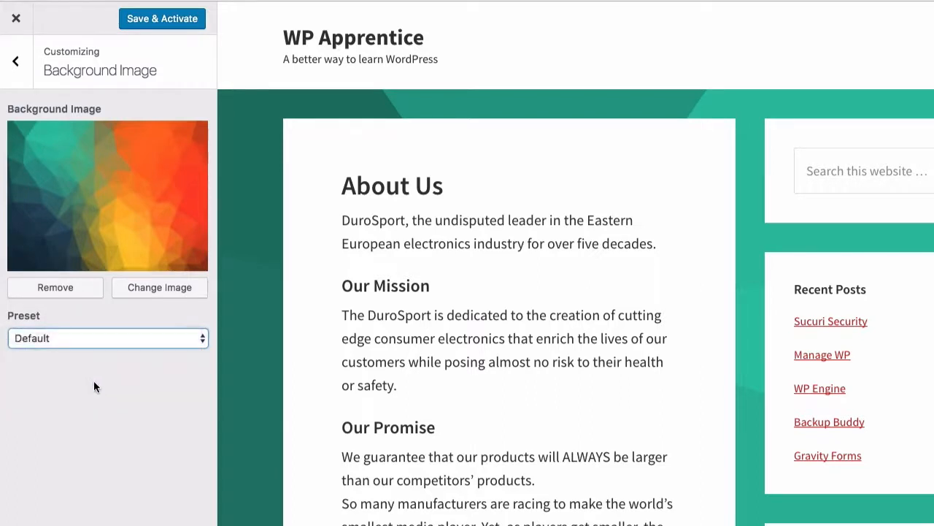
Set the background image position to center and check the background down the length of the page
{"action": "left_click", "coordinate": [53, 422]}
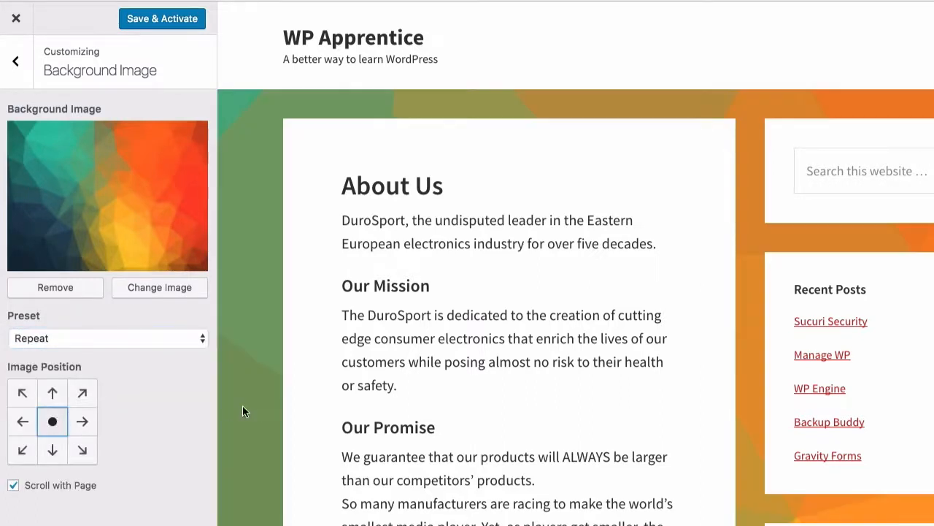
{"action": "scroll", "coordinate": [228, 403], "scroll_direction": "down", "scroll_amount": 5}
{"action": "scroll", "coordinate": [229, 405], "scroll_direction": "up", "scroll_amount": 5}
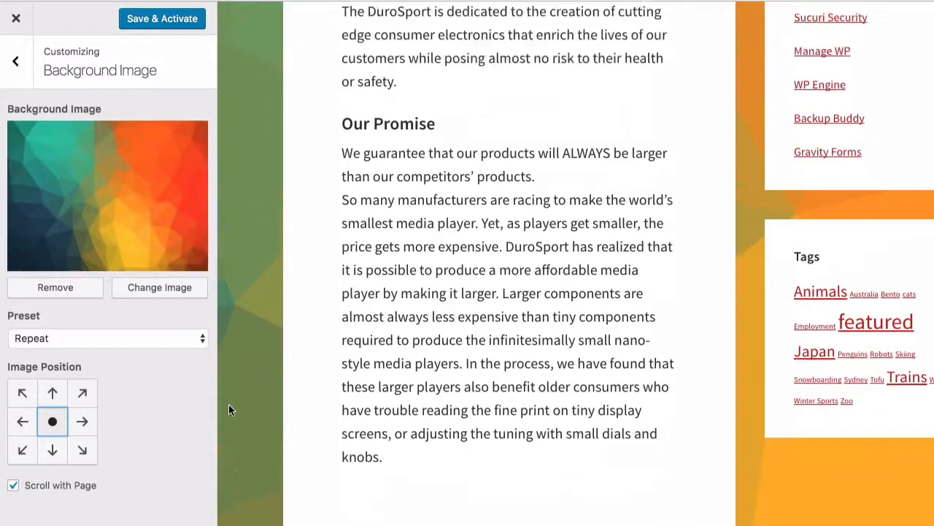
Assign Main Menu to the After Header Menu location and return to the customizer overview
{"action": "left_click", "coordinate": [16, 62]}
{"action": "left_click", "coordinate": [102, 304]}
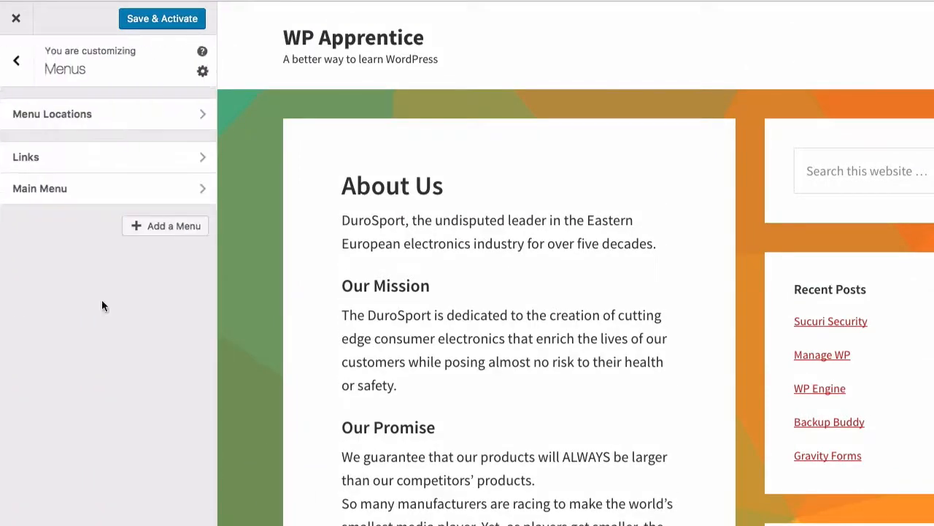
{"action": "left_click", "coordinate": [150, 114]}
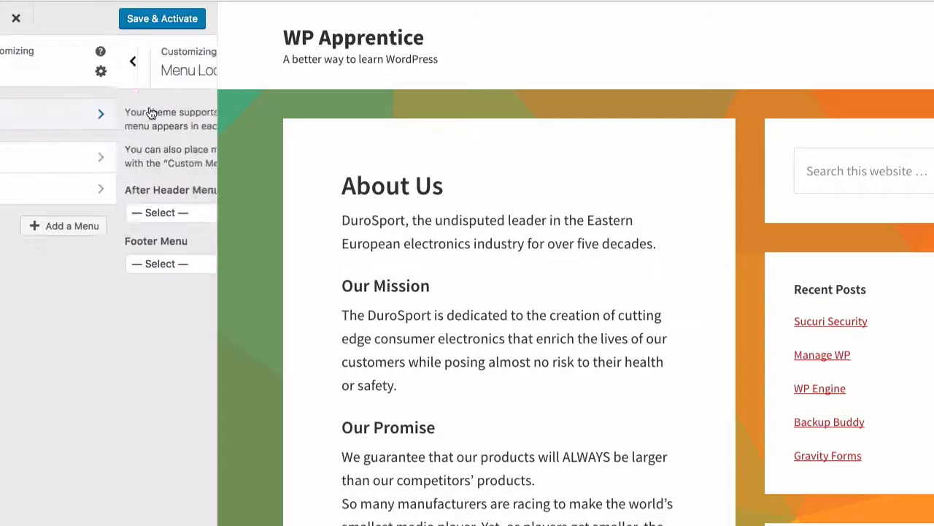
{"action": "left_click", "coordinate": [141, 215]}
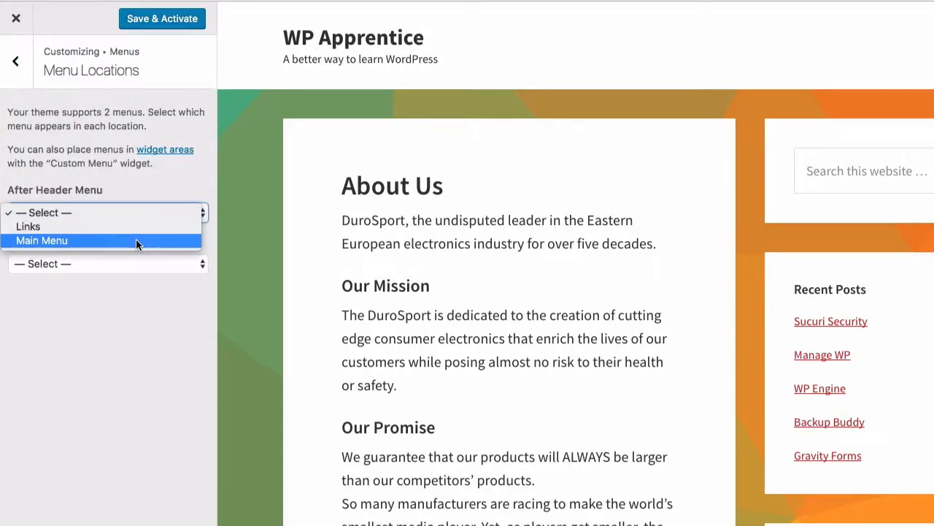
{"action": "left_click", "coordinate": [136, 241]}
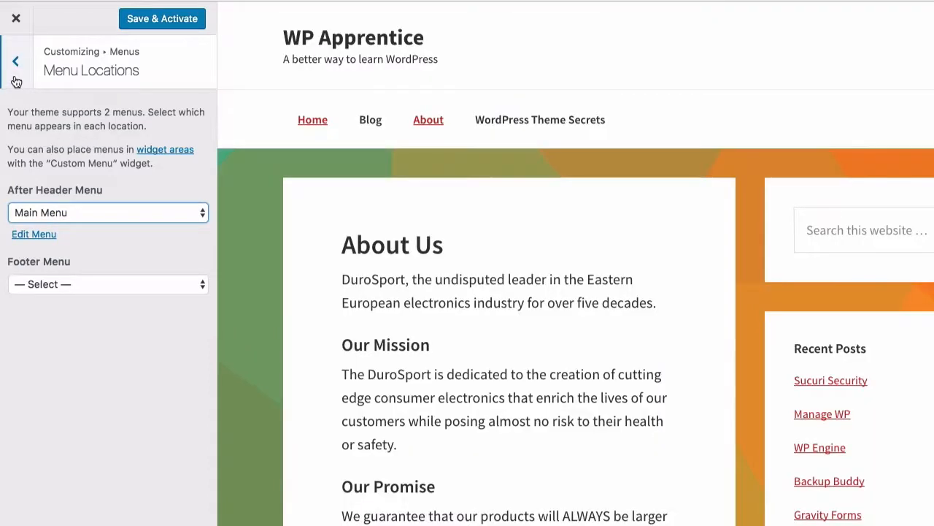
{"action": "left_click", "coordinate": [15, 65]}
{"action": "left_click", "coordinate": [16, 61]}
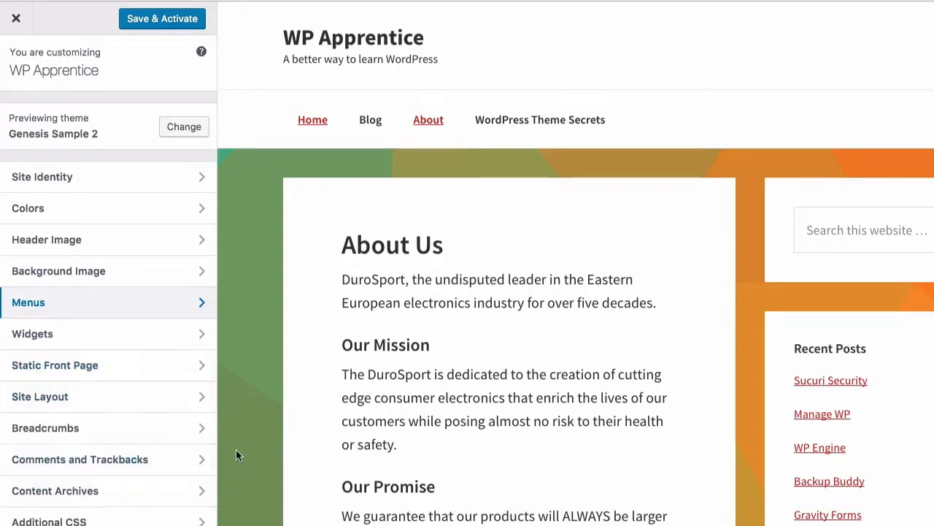
Review the Comments and Trackbacks settings and the Content Archives settings without changing them
{"action": "scroll", "coordinate": [239, 435], "scroll_direction": "down", "scroll_amount": 1}
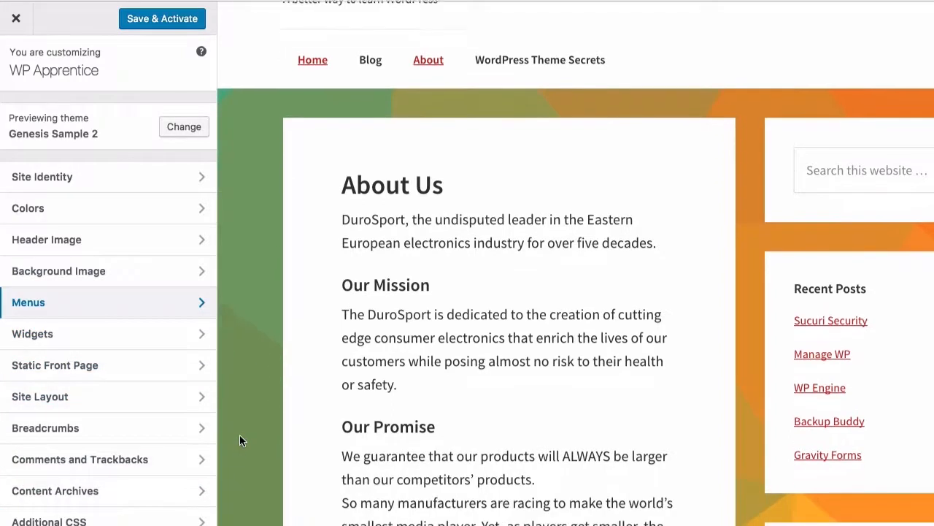
{"action": "left_click", "coordinate": [105, 460]}
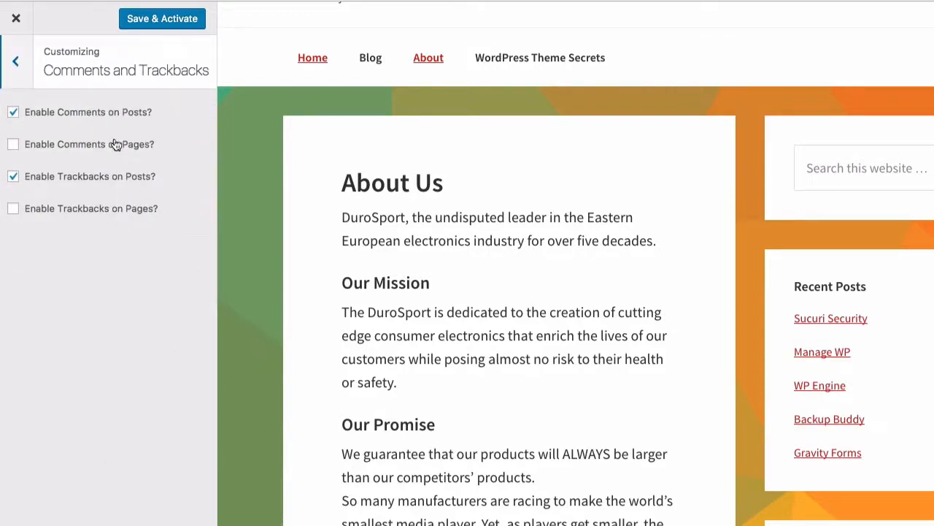
{"action": "left_click", "coordinate": [24, 68]}
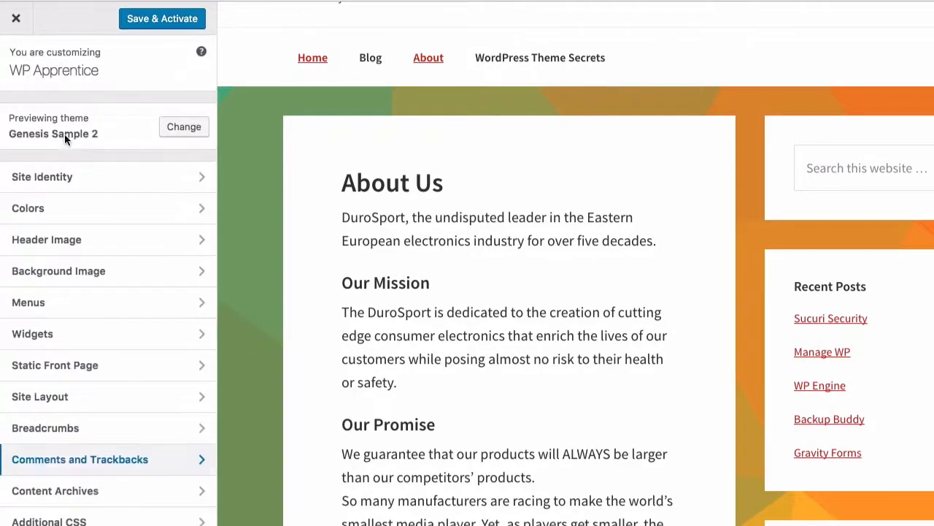
{"action": "left_click", "coordinate": [106, 494]}
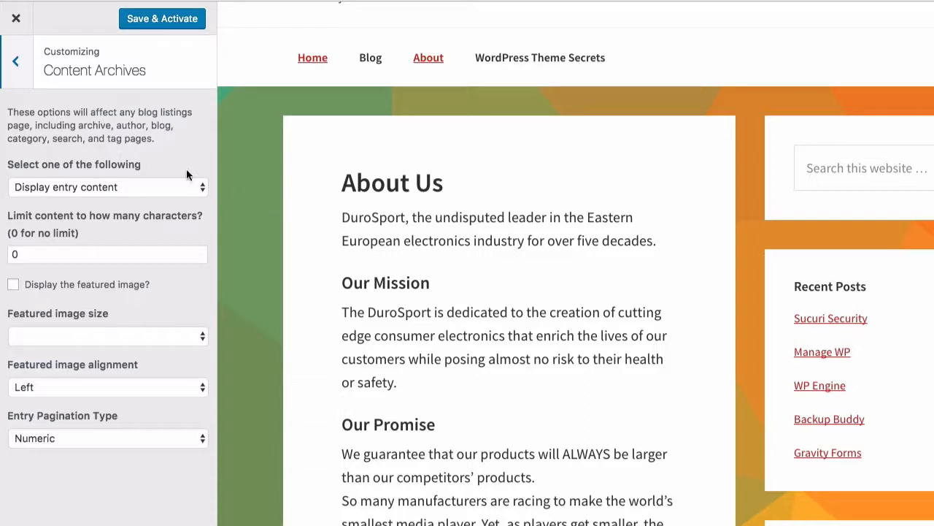
{"action": "left_click", "coordinate": [22, 68]}
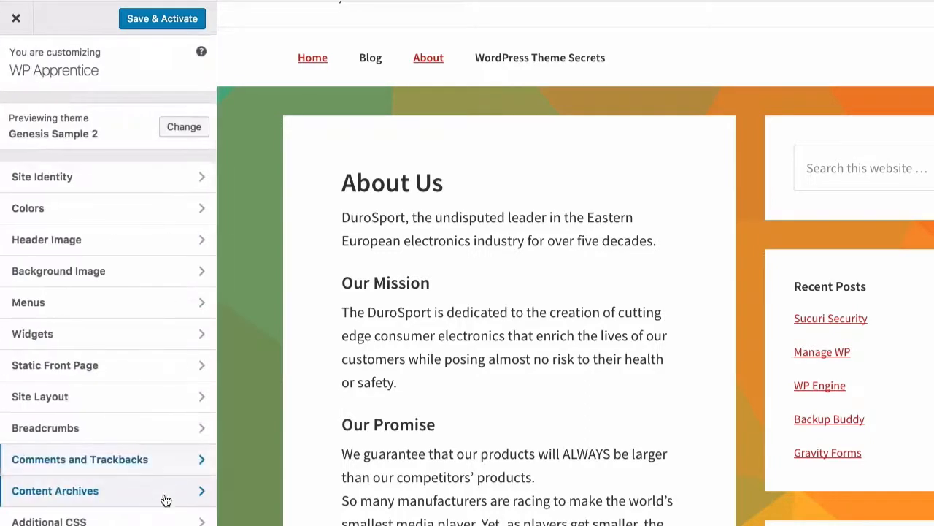
Enable breadcrumbs on the front page, single posts and pages, opening the Contact page in the preview to check them
{"action": "left_click", "coordinate": [93, 435]}
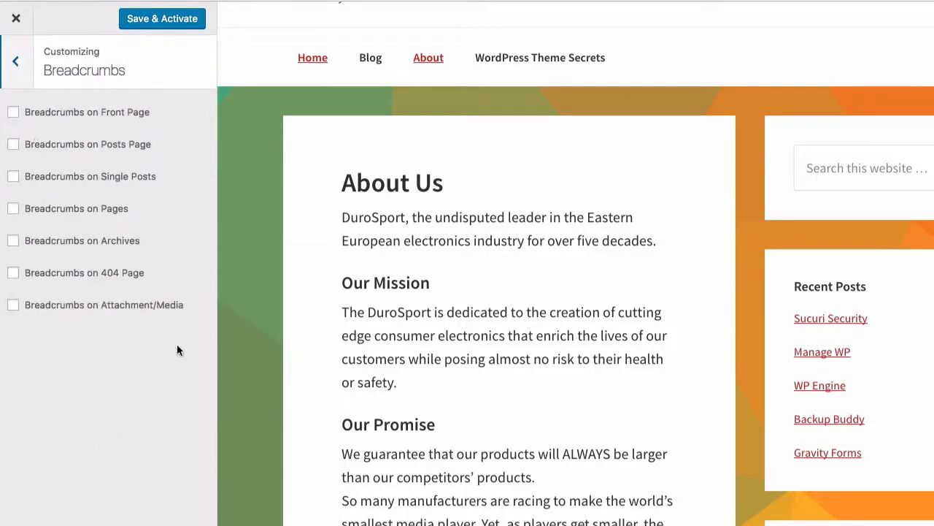
{"action": "left_click", "coordinate": [12, 113]}
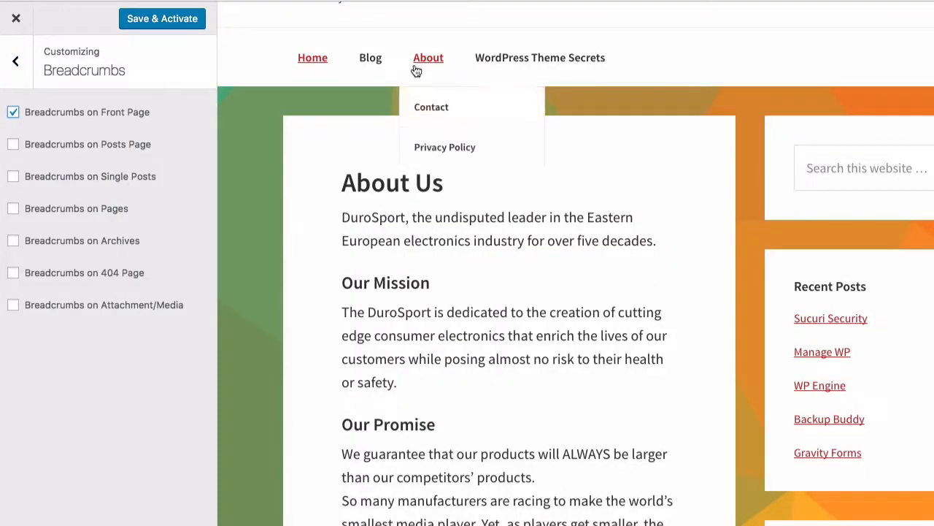
{"action": "left_click", "coordinate": [419, 109]}
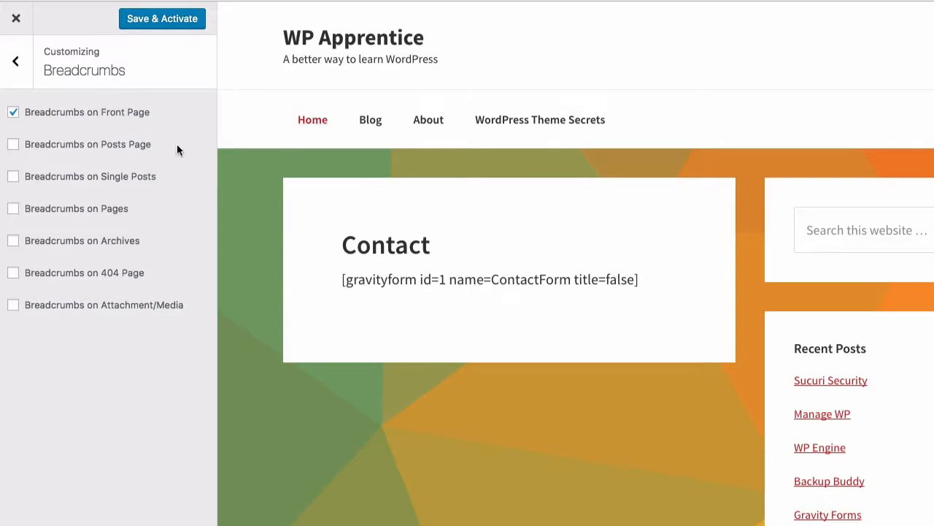
{"action": "left_click", "coordinate": [14, 177]}
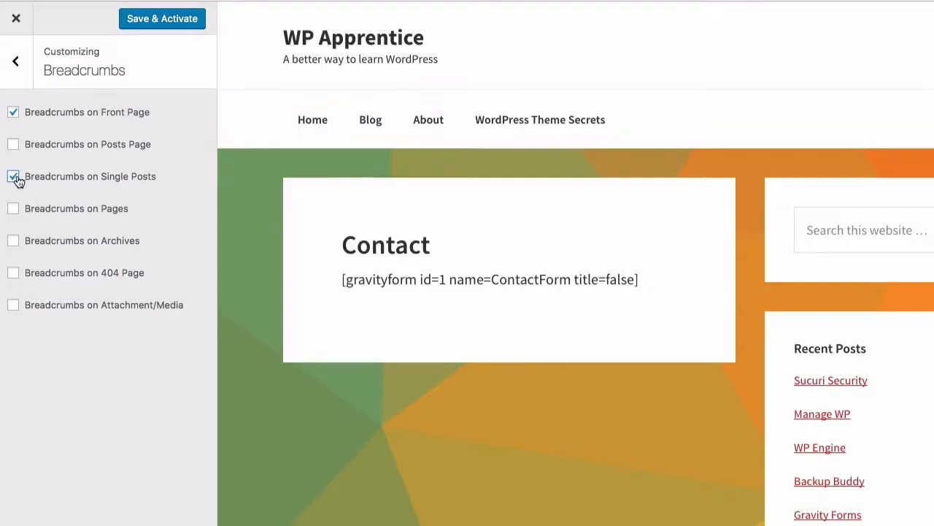
{"action": "left_click", "coordinate": [14, 209]}
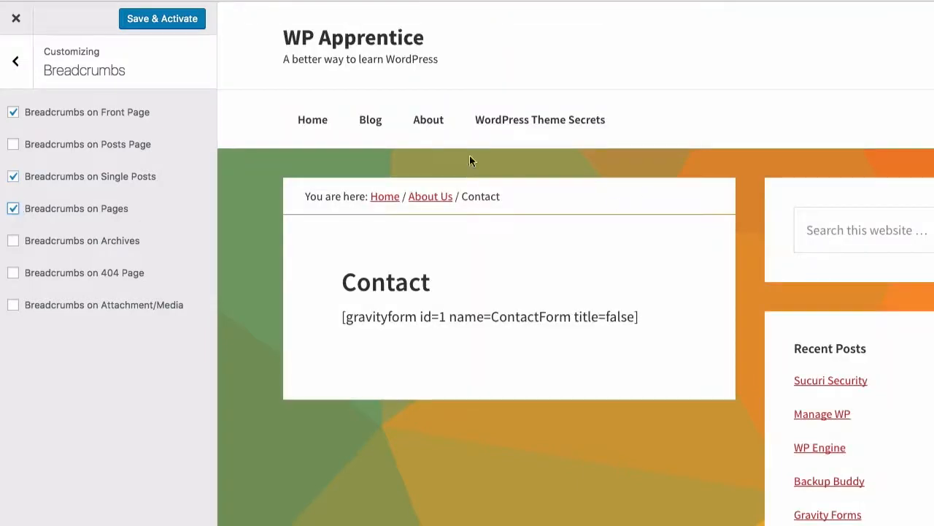
Follow the About Us breadcrumb link, return to the customizer overview and look over the previewed page
{"action": "left_click", "coordinate": [429, 195]}
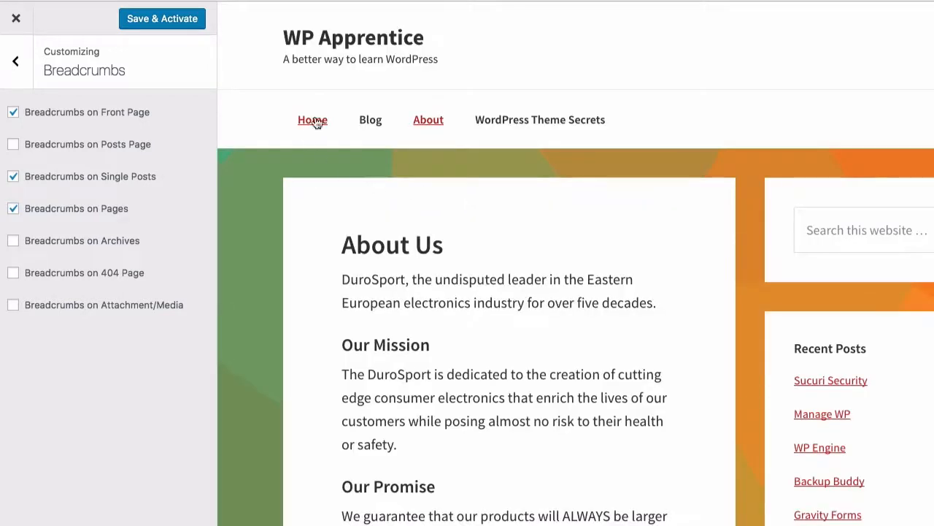
{"action": "left_click", "coordinate": [26, 58]}
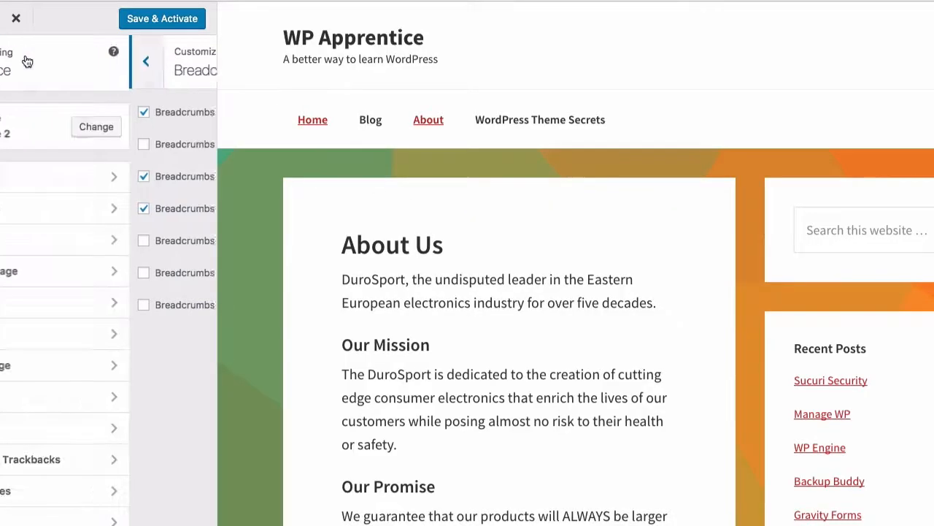
{"action": "scroll", "coordinate": [659, 357], "scroll_direction": "down", "scroll_amount": 2}
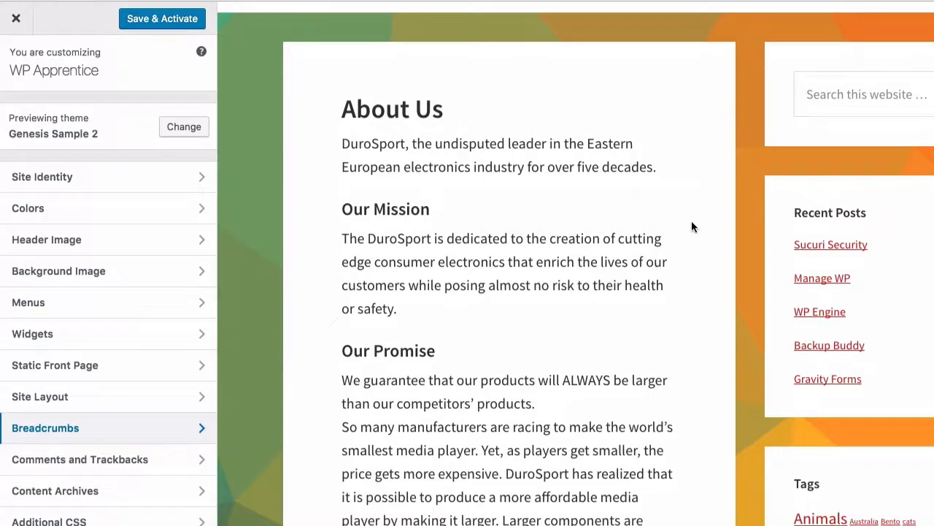
{"action": "scroll", "coordinate": [691, 223], "scroll_direction": "up", "scroll_amount": 2}
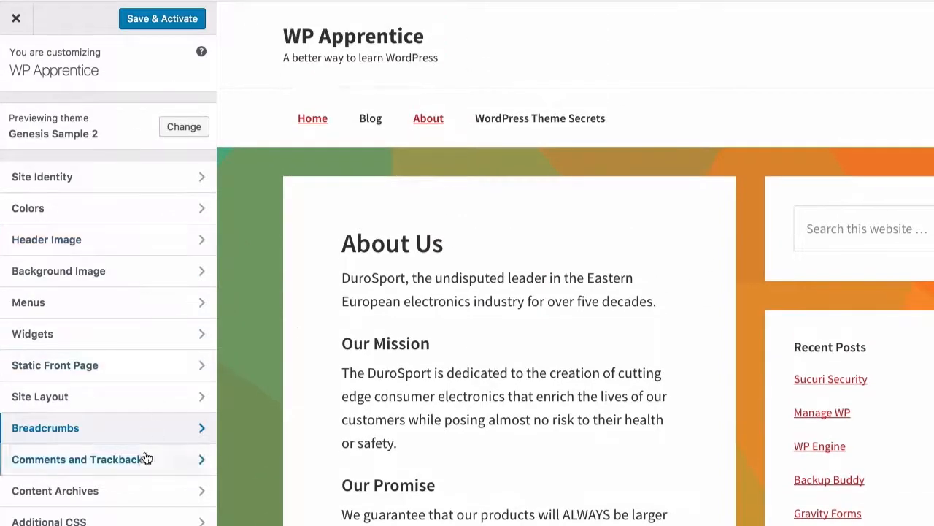